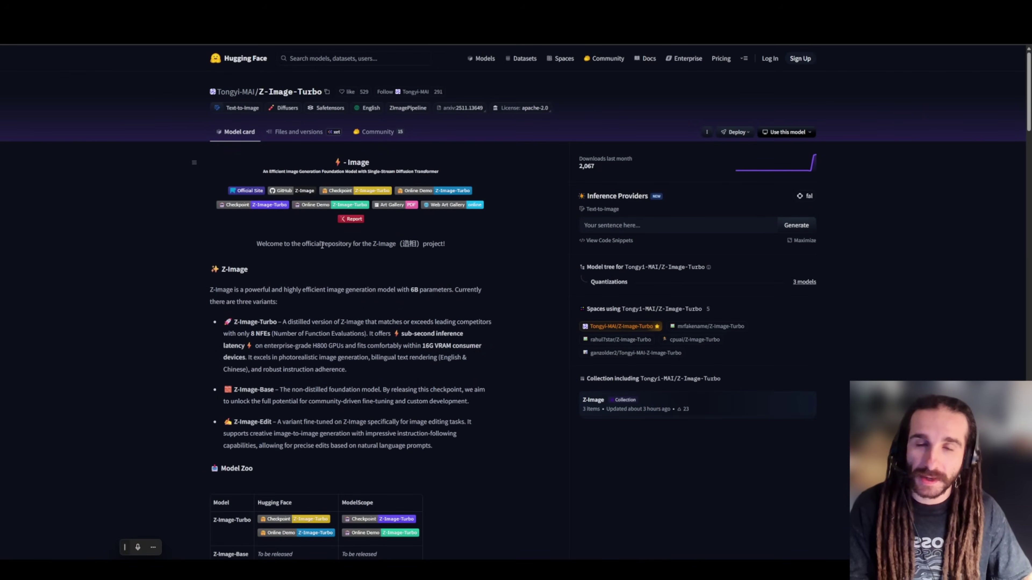
Enlarge the Z-Image-Turbo model card and examine its introduction, highlighting the statement of the model's parameter count.
{"action": "key", "text": "ctrl+plus"}
{"action": "key", "text": "ctrl+plus"}
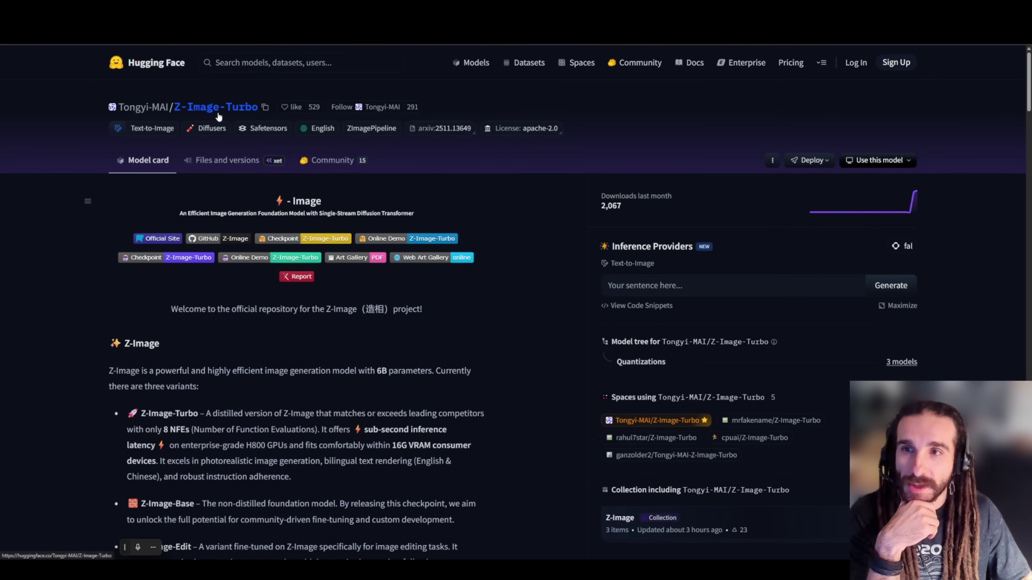
{"action": "scroll", "coordinate": [223, 106], "scroll_direction": "down", "scroll_amount": 1}
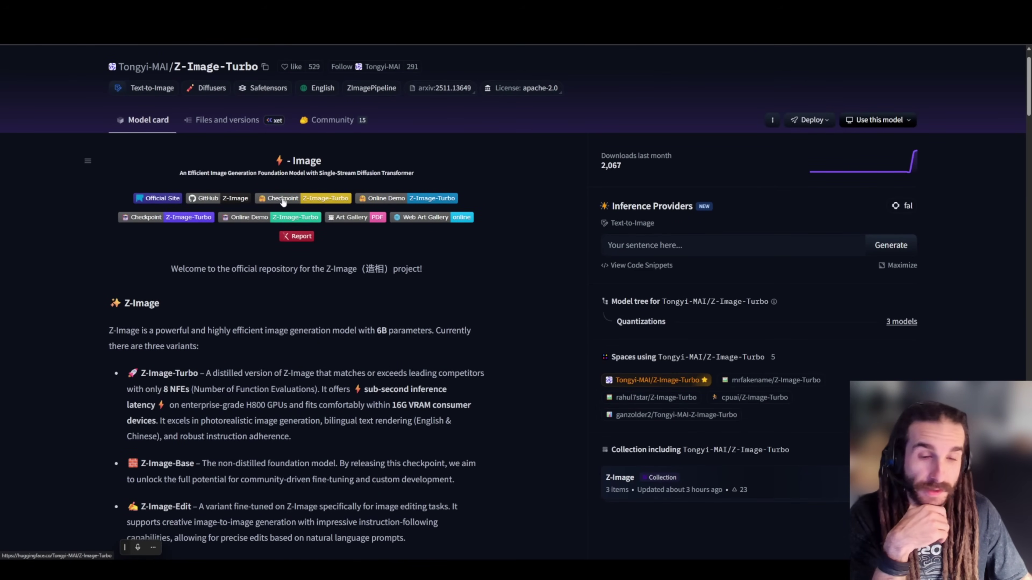
{"action": "scroll", "coordinate": [283, 203], "scroll_direction": "down", "scroll_amount": 1}
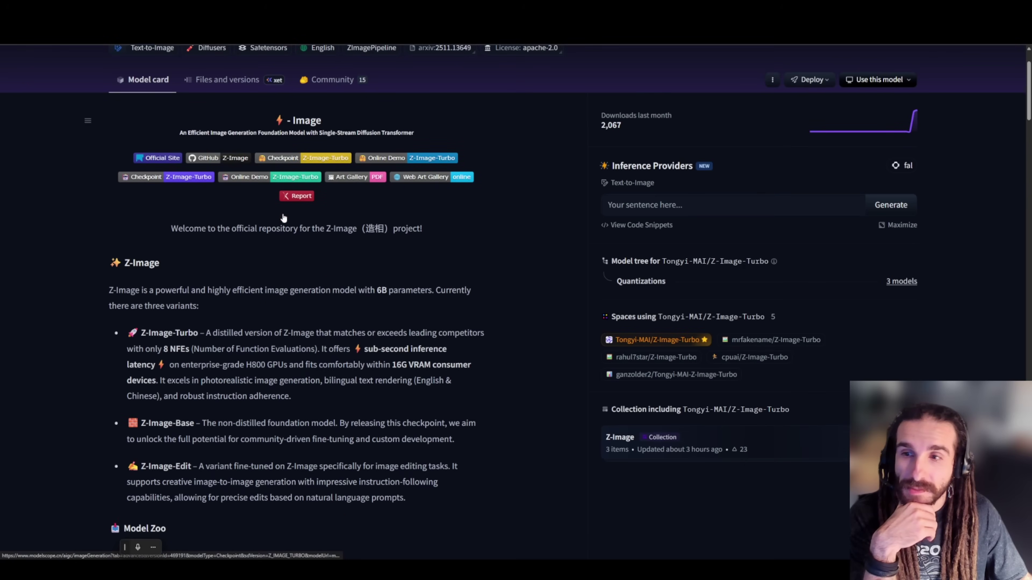
{"action": "left_click_drag", "start_coordinate": [363, 288], "coordinate": [434, 290]}
{"action": "left_click", "coordinate": [468, 292]}
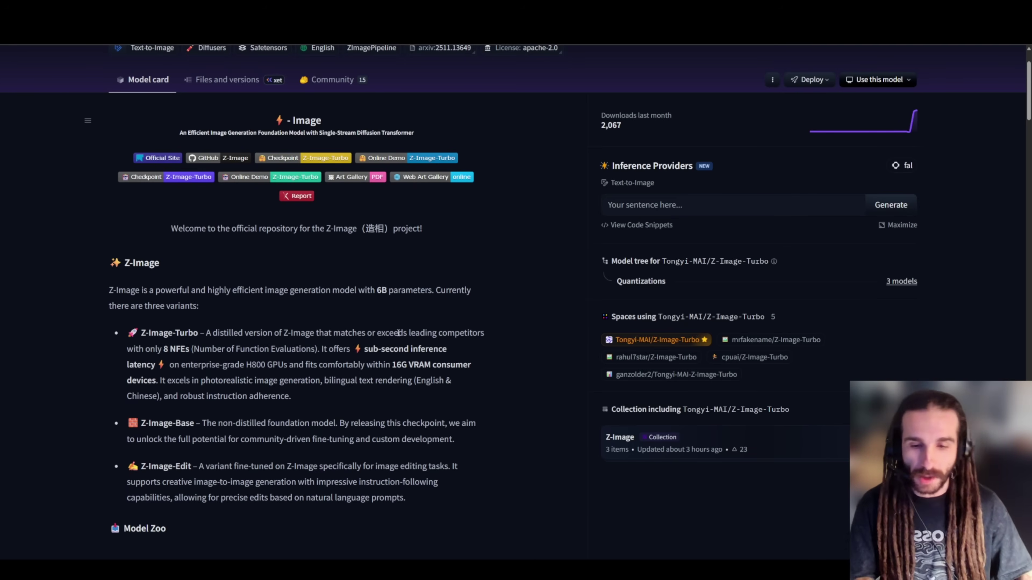
{"action": "left_click_drag", "start_coordinate": [365, 290], "coordinate": [428, 293]}
{"action": "left_click", "coordinate": [415, 303]}
{"action": "scroll", "coordinate": [244, 108], "scroll_direction": "up", "scroll_amount": 2}
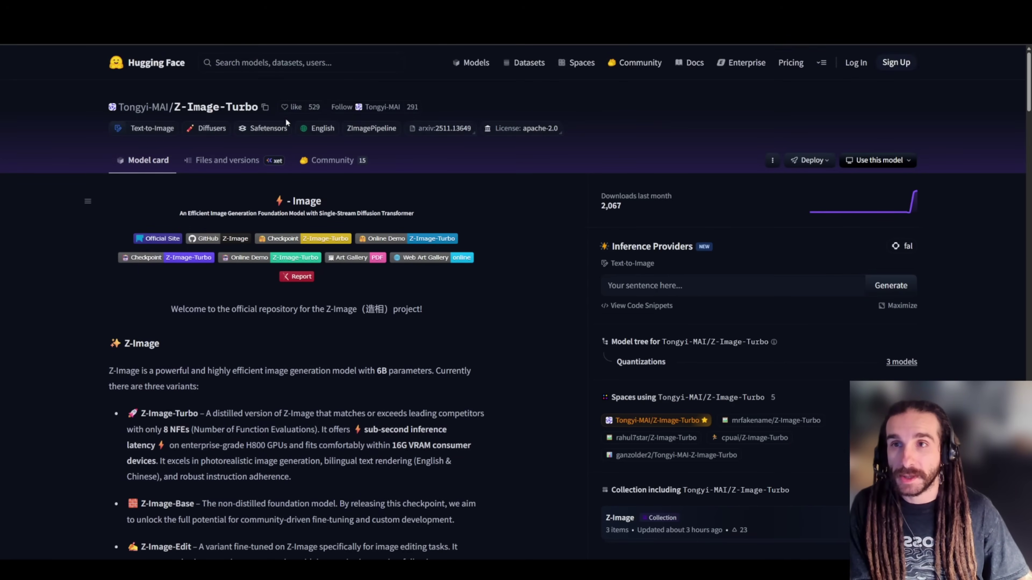
{"action": "scroll", "coordinate": [288, 129], "scroll_direction": "down", "scroll_amount": 2}
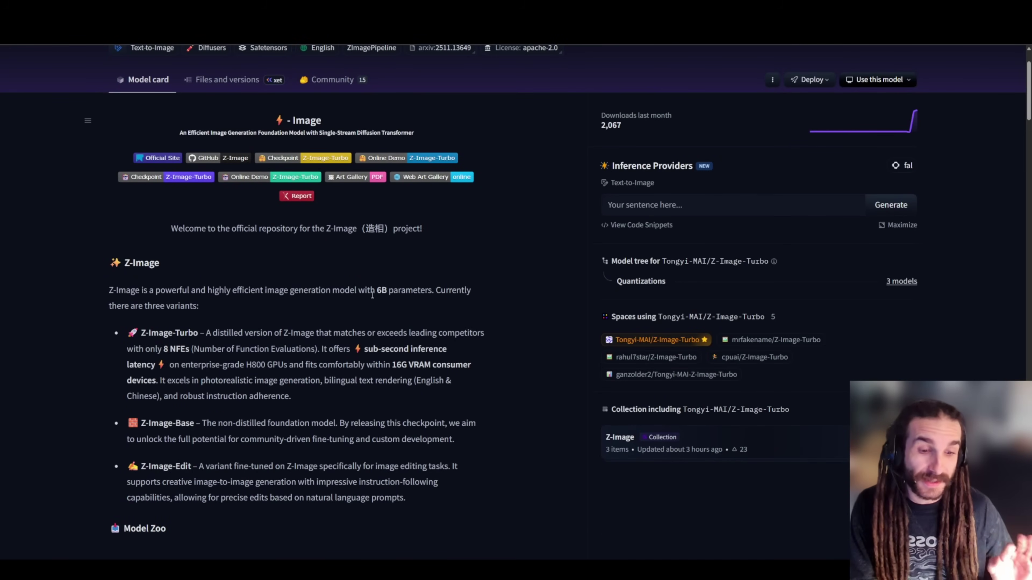
{"action": "left_click_drag", "start_coordinate": [369, 290], "coordinate": [434, 291]}
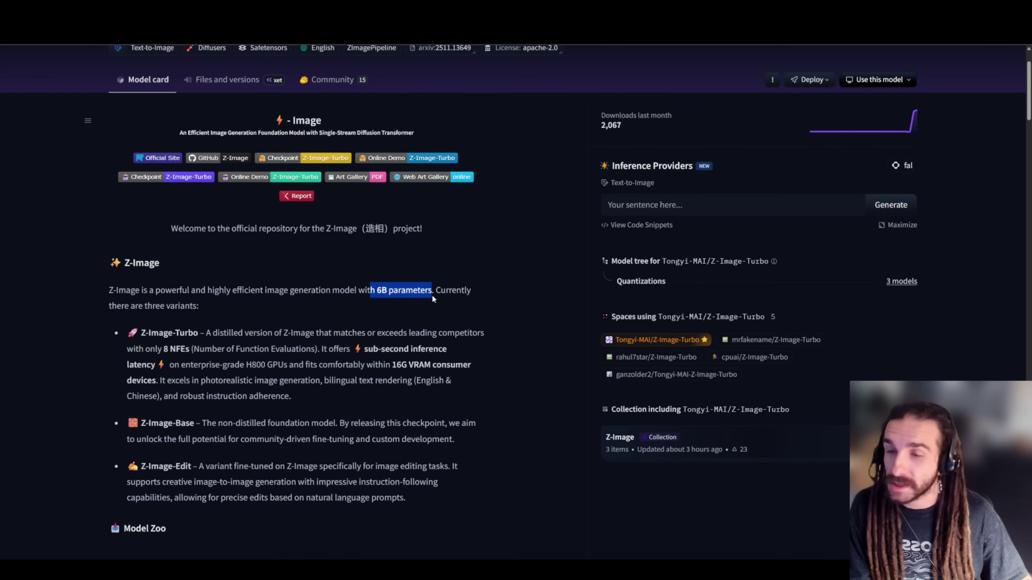
{"action": "left_click", "coordinate": [315, 332]}
Read the model card's descriptions of the three Z-Image variants, highlighting the Z-Image-Base and Z-Image-Edit entries.
{"action": "scroll", "coordinate": [283, 345], "scroll_direction": "down", "scroll_amount": 2}
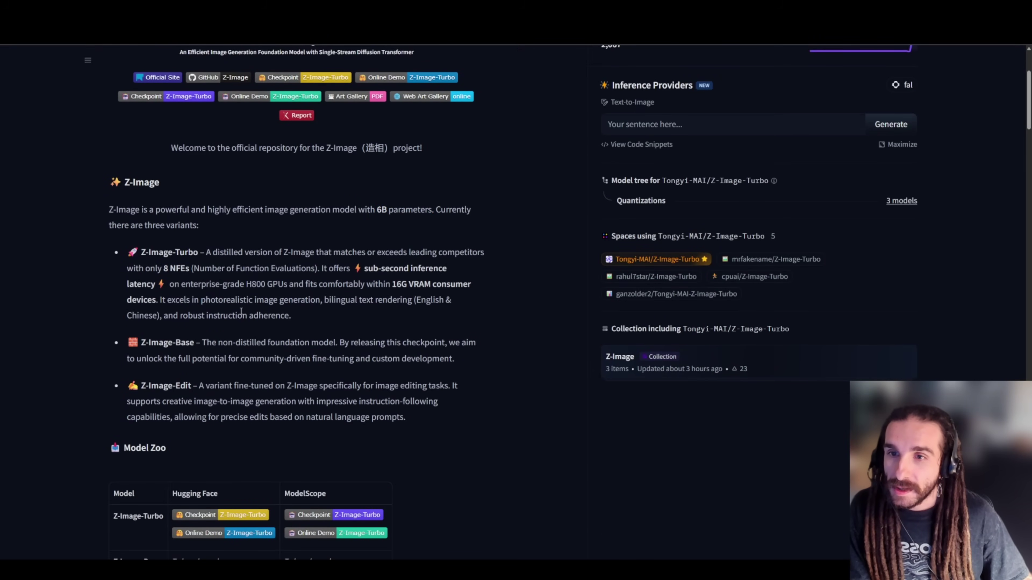
{"action": "scroll", "coordinate": [170, 302], "scroll_direction": "down", "scroll_amount": 1}
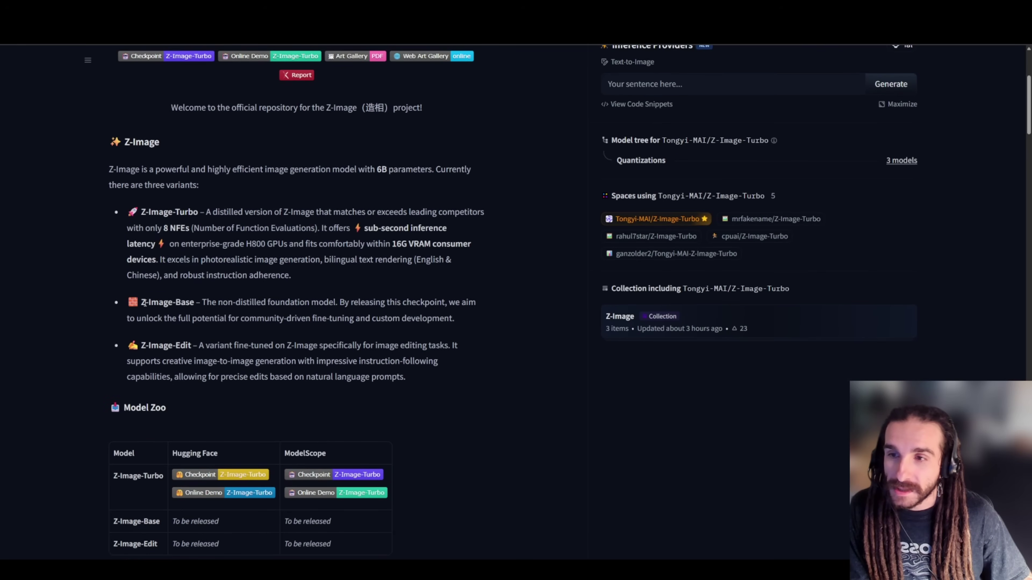
{"action": "left_click_drag", "start_coordinate": [144, 303], "coordinate": [467, 321]}
{"action": "left_click", "coordinate": [426, 302]}
{"action": "left_click", "coordinate": [478, 330]}
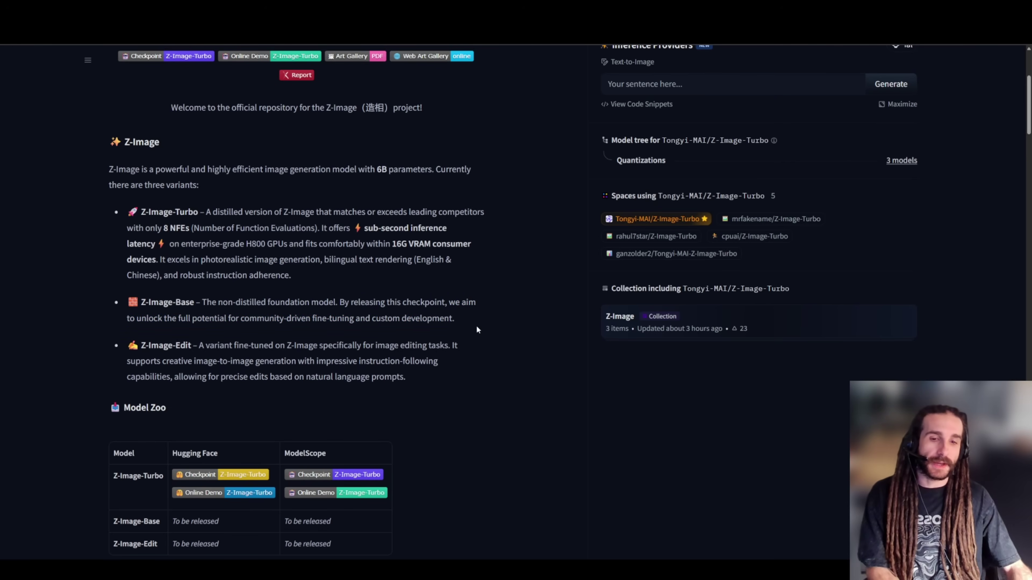
{"action": "scroll", "coordinate": [406, 326], "scroll_direction": "up", "scroll_amount": 5}
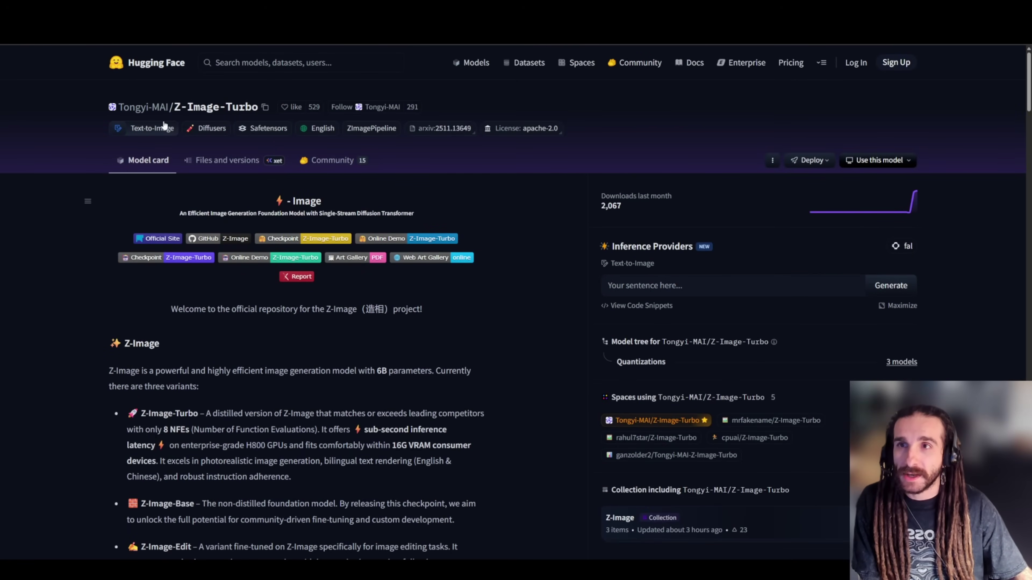
{"action": "mouse_move", "coordinate": [146, 109]}
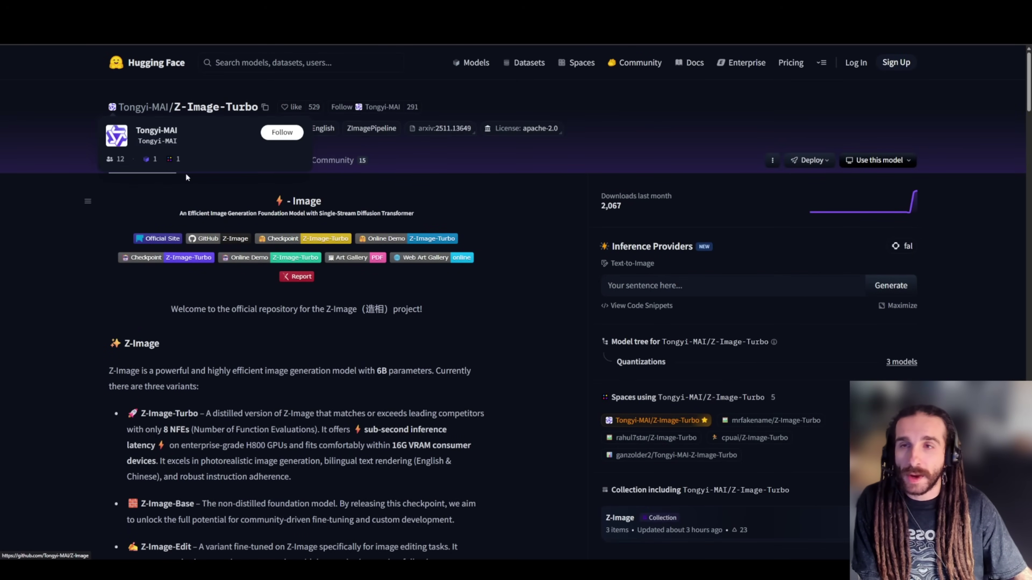
{"action": "scroll", "coordinate": [260, 317], "scroll_direction": "down", "scroll_amount": 4}
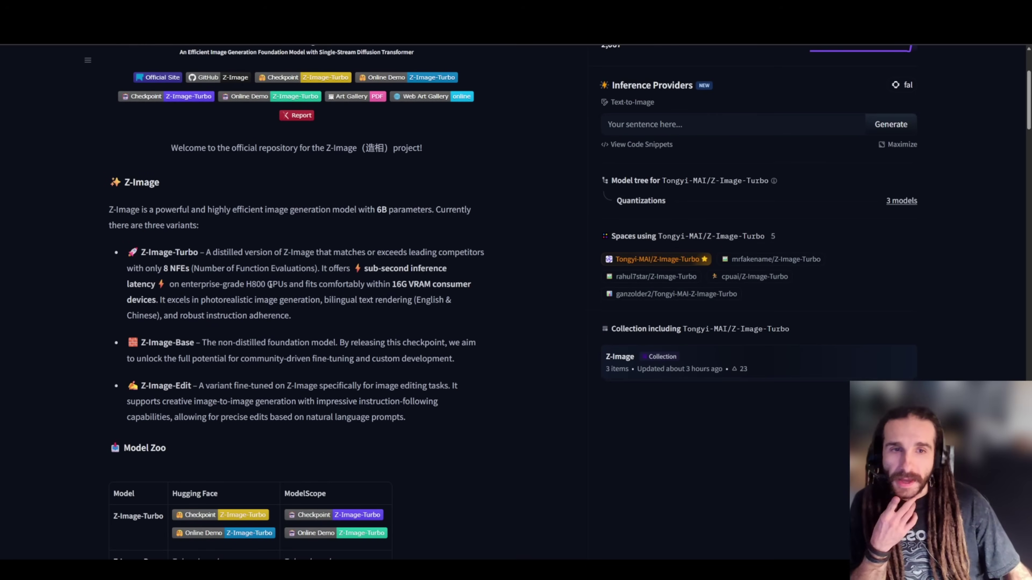
{"action": "scroll", "coordinate": [270, 284], "scroll_direction": "down", "scroll_amount": 2}
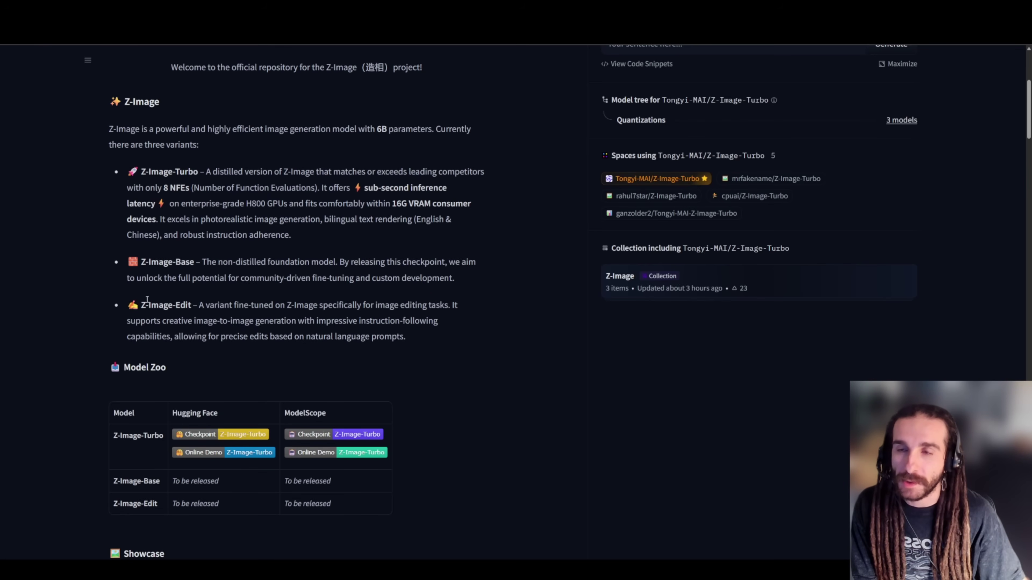
{"action": "left_click_drag", "start_coordinate": [140, 306], "coordinate": [428, 347]}
{"action": "left_click", "coordinate": [428, 347]}
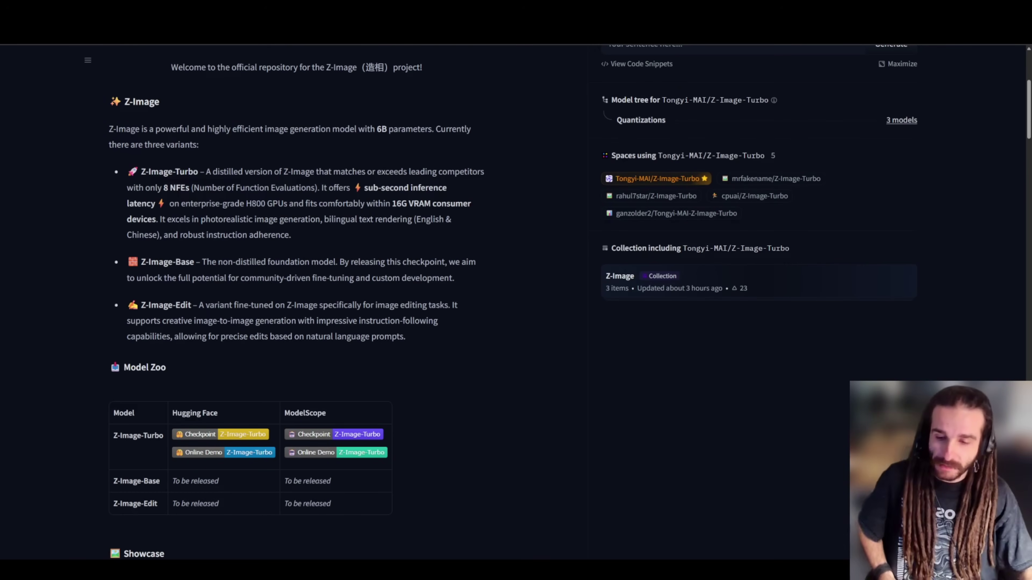
Look through the model card's showcase images, model architecture, performance leaderboard and quick-start code.
{"action": "scroll", "coordinate": [362, 395], "scroll_direction": "down", "scroll_amount": 10}
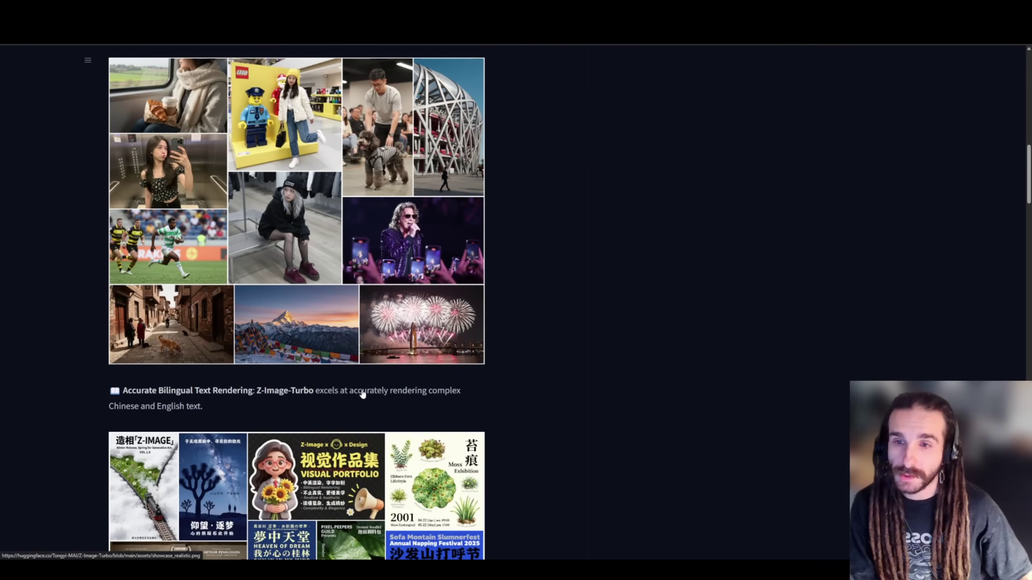
{"action": "scroll", "coordinate": [363, 395], "scroll_direction": "down", "scroll_amount": 8}
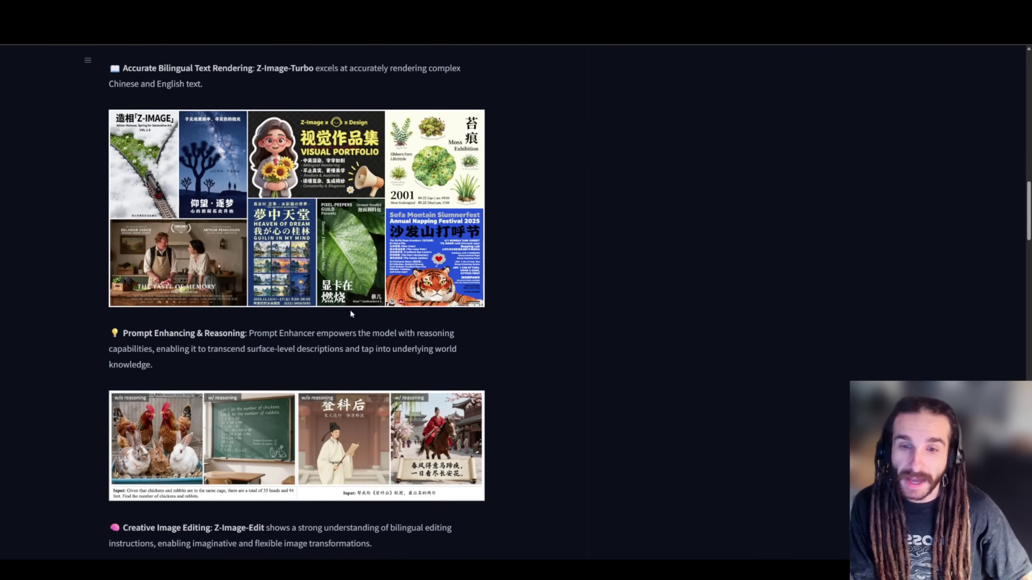
{"action": "scroll", "coordinate": [352, 317], "scroll_direction": "down", "scroll_amount": 8}
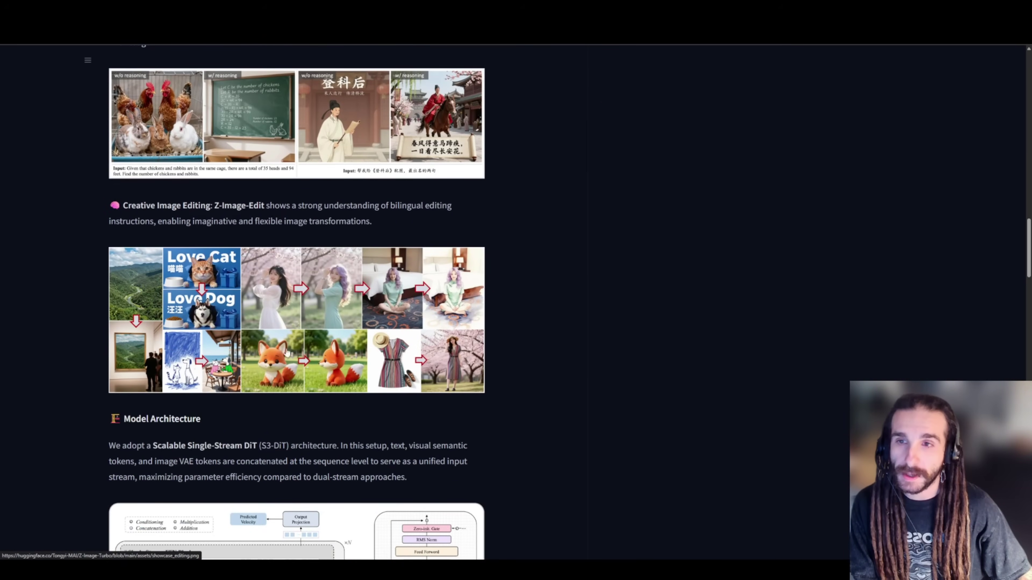
{"action": "scroll", "coordinate": [363, 323], "scroll_direction": "down", "scroll_amount": 6}
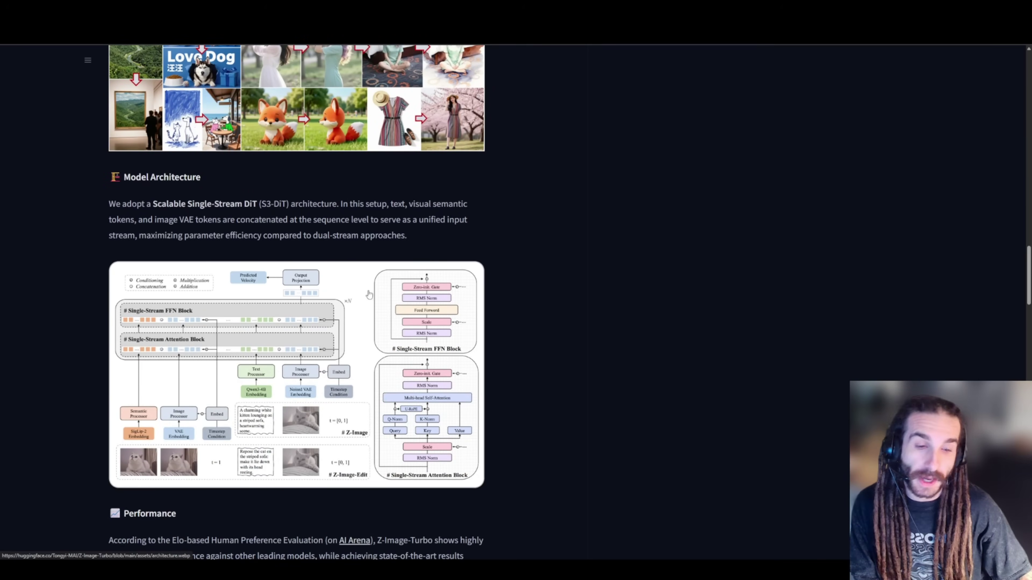
{"action": "scroll", "coordinate": [512, 325], "scroll_direction": "down", "scroll_amount": 5}
{"action": "scroll", "coordinate": [383, 302], "scroll_direction": "down", "scroll_amount": 4}
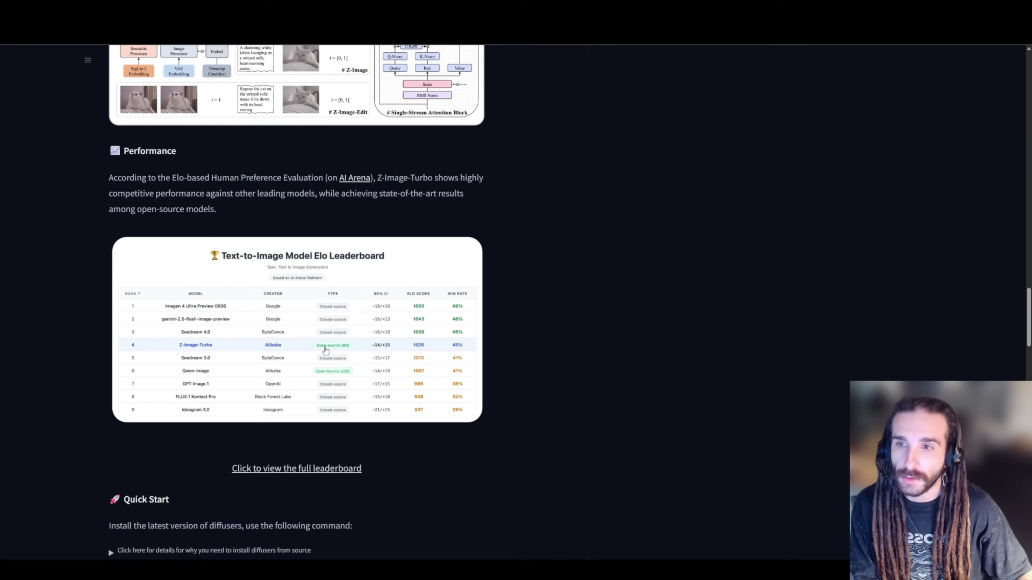
{"action": "scroll", "coordinate": [331, 358], "scroll_direction": "down", "scroll_amount": 5}
{"action": "scroll", "coordinate": [365, 358], "scroll_direction": "down", "scroll_amount": 5}
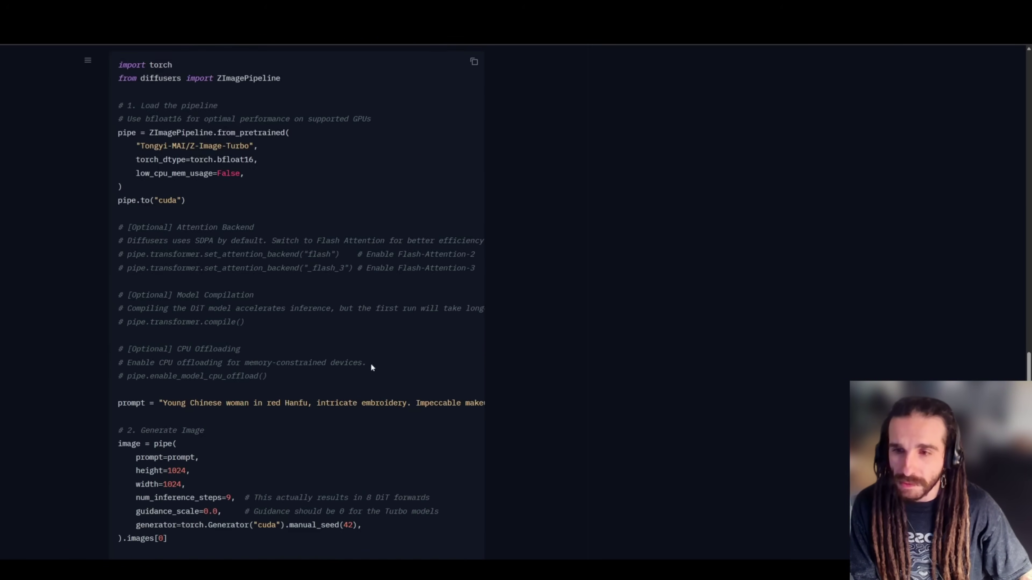
{"action": "scroll", "coordinate": [414, 390], "scroll_direction": "down", "scroll_amount": 5}
{"action": "scroll", "coordinate": [460, 415], "scroll_direction": "up", "scroll_amount": 20}
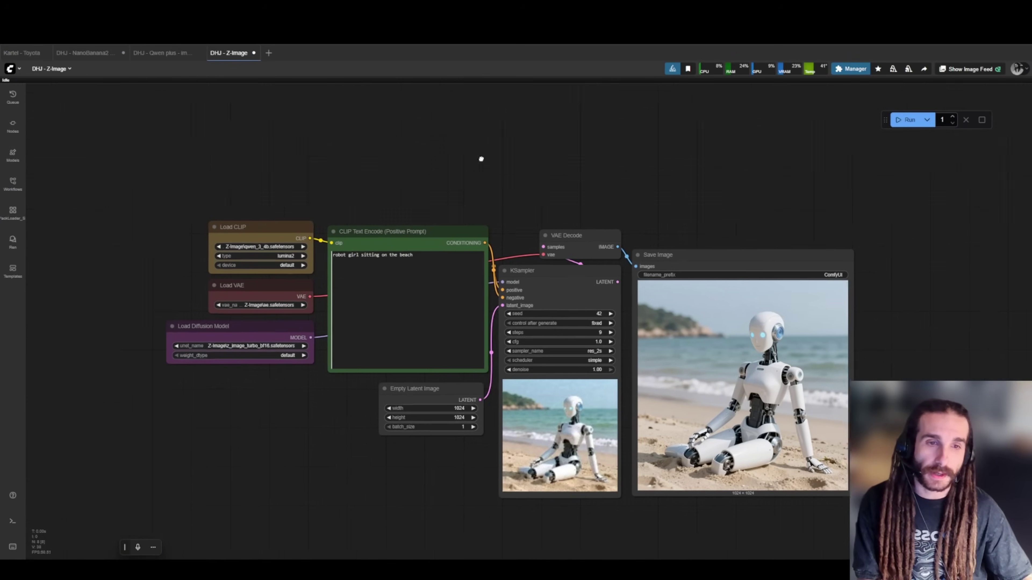
Shift the Save Image node slightly and move the Load CLIP node up, clear of the other loader nodes.
{"action": "left_click_drag", "start_coordinate": [481, 158], "coordinate": [461, 170]}
{"action": "left_click_drag", "start_coordinate": [573, 236], "coordinate": [585, 205]}
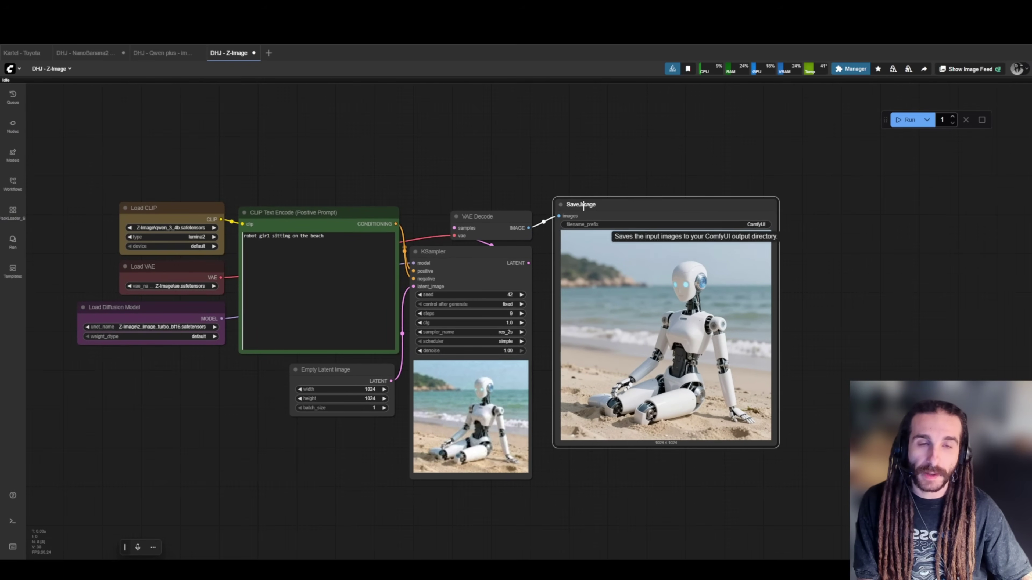
{"action": "left_click_drag", "start_coordinate": [375, 159], "coordinate": [531, 184]}
{"action": "scroll", "coordinate": [347, 223], "scroll_direction": "up", "scroll_amount": 4}
{"action": "left_click_drag", "start_coordinate": [348, 223], "coordinate": [338, 175]}
{"action": "left_click_drag", "start_coordinate": [404, 241], "coordinate": [415, 242]}
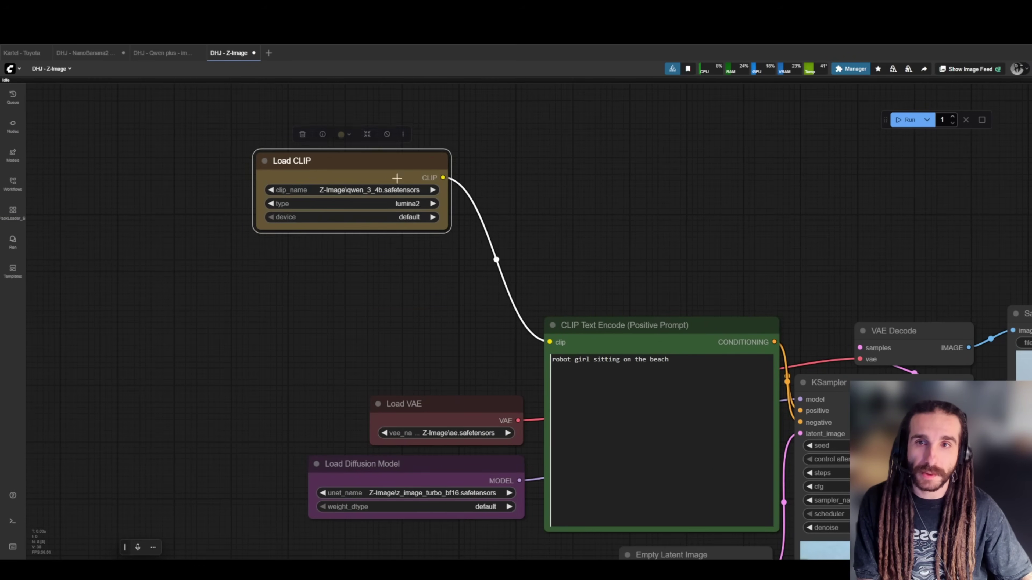
Inspect the Load CLIP node's clip name, type and device settings.
{"action": "scroll", "coordinate": [394, 303], "scroll_direction": "up", "scroll_amount": 3}
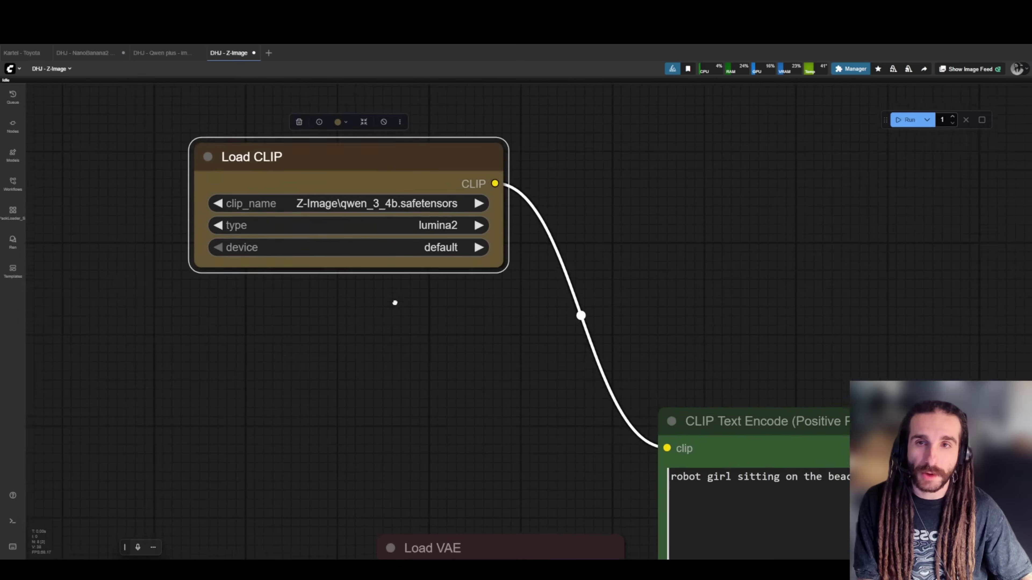
{"action": "scroll", "coordinate": [395, 303], "scroll_direction": "up", "scroll_amount": 2}
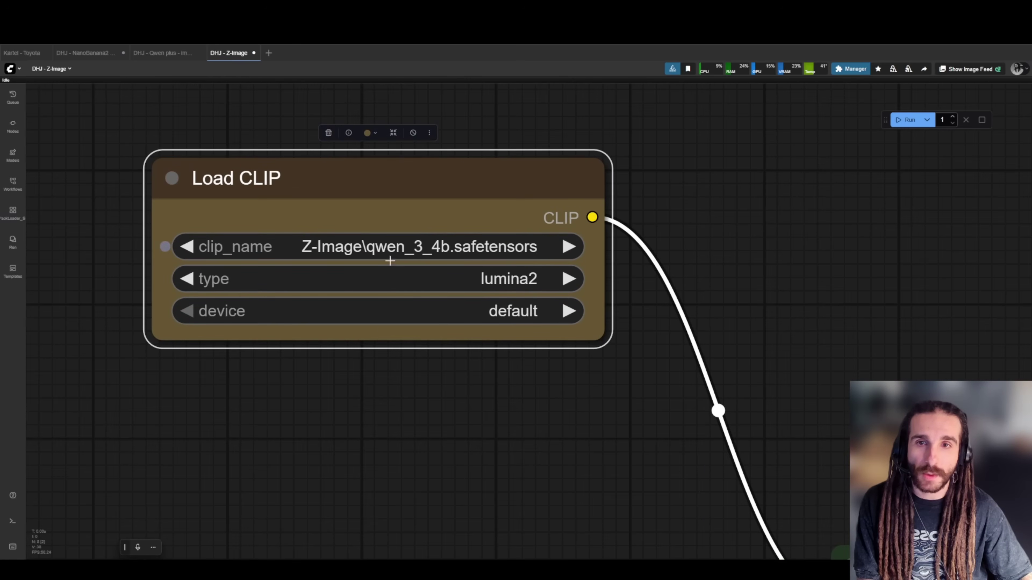
{"action": "left_click_drag", "start_coordinate": [583, 323], "coordinate": [574, 374]}
{"action": "left_click", "coordinate": [575, 374]}
{"action": "scroll", "coordinate": [556, 358], "scroll_direction": "down", "scroll_amount": 4}
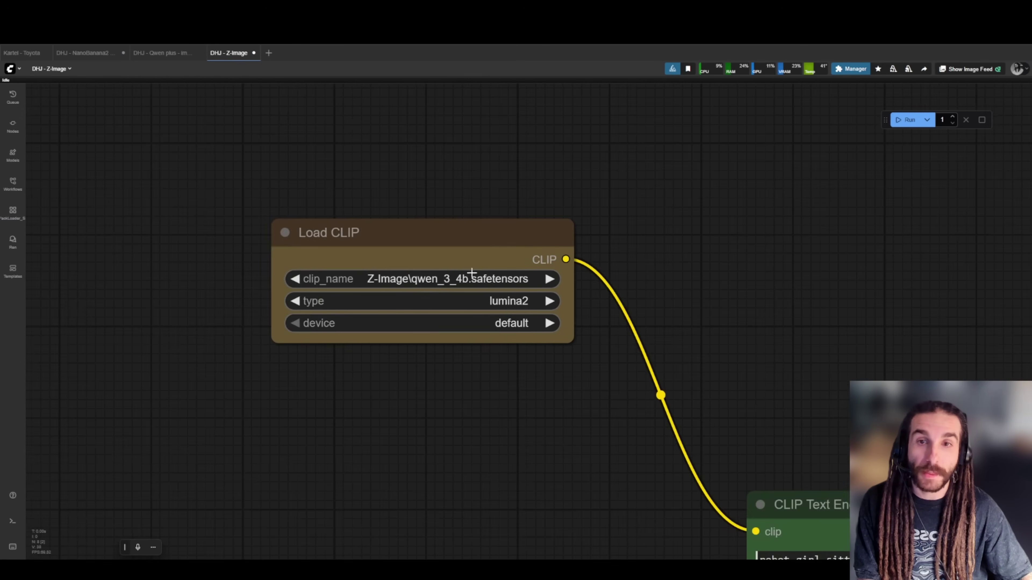
{"action": "scroll", "coordinate": [451, 281], "scroll_direction": "up", "scroll_amount": 4}
{"action": "scroll", "coordinate": [451, 376], "scroll_direction": "down", "scroll_amount": 3}
Search the nodes for "vl" and add a DownloadAndLoadQwen2_5_VLModel node beside the Load CLIP node.
{"action": "double_click", "coordinate": [546, 250]}
{"action": "type", "text": "qwen v"}
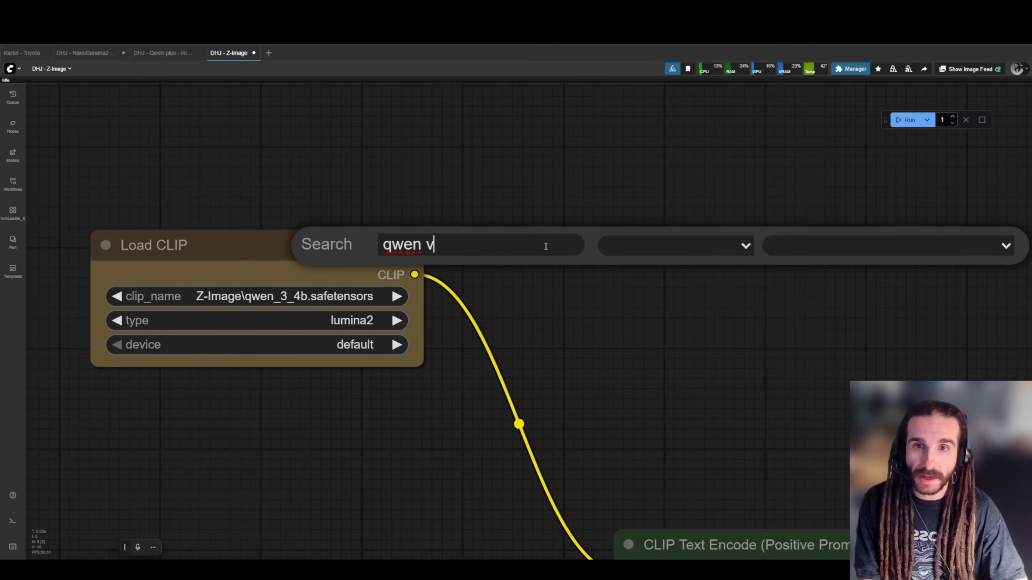
{"action": "key", "text": "BackSpace"}
{"action": "key", "text": "ctrl+a"}
{"action": "type", "text": "vl"}
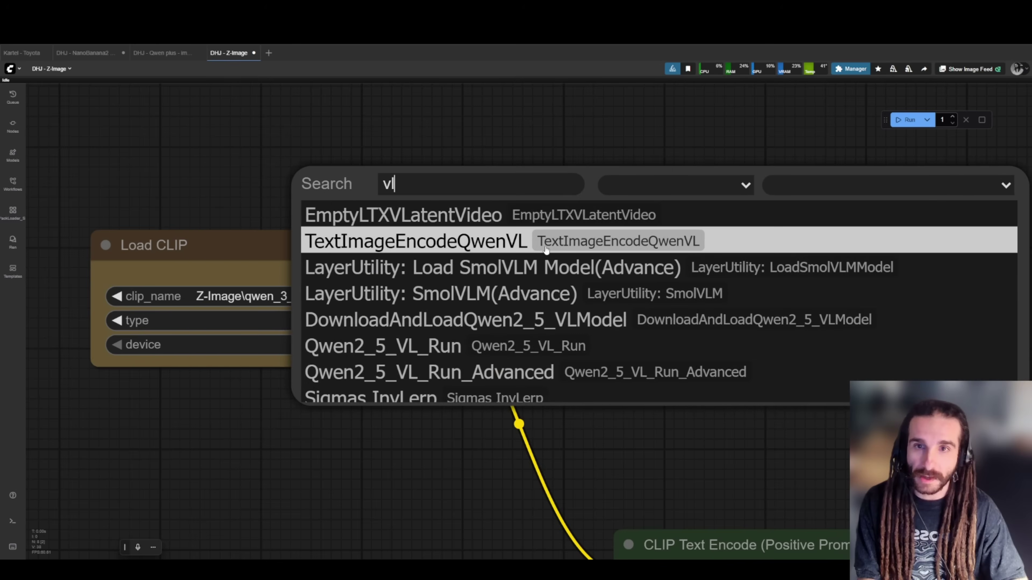
{"action": "left_click", "coordinate": [546, 320]}
{"action": "left_click_drag", "start_coordinate": [714, 348], "coordinate": [520, 343]}
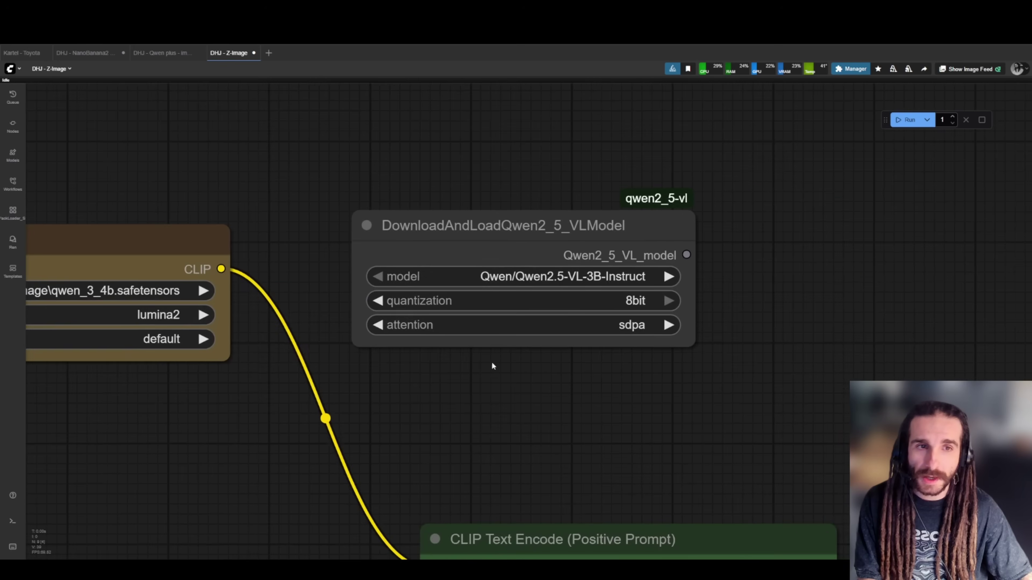
Add a Qwen2_5_VL_Run node linked to the loader's Qwen2_5_VL_model output and move both nodes higher on the canvas.
{"action": "left_click_drag", "start_coordinate": [687, 255], "coordinate": [717, 246]}
{"action": "left_click", "coordinate": [741, 295]}
{"action": "scroll", "coordinate": [729, 345], "scroll_direction": "down", "scroll_amount": 3}
{"action": "left_click_drag", "start_coordinate": [712, 346], "coordinate": [546, 433]}
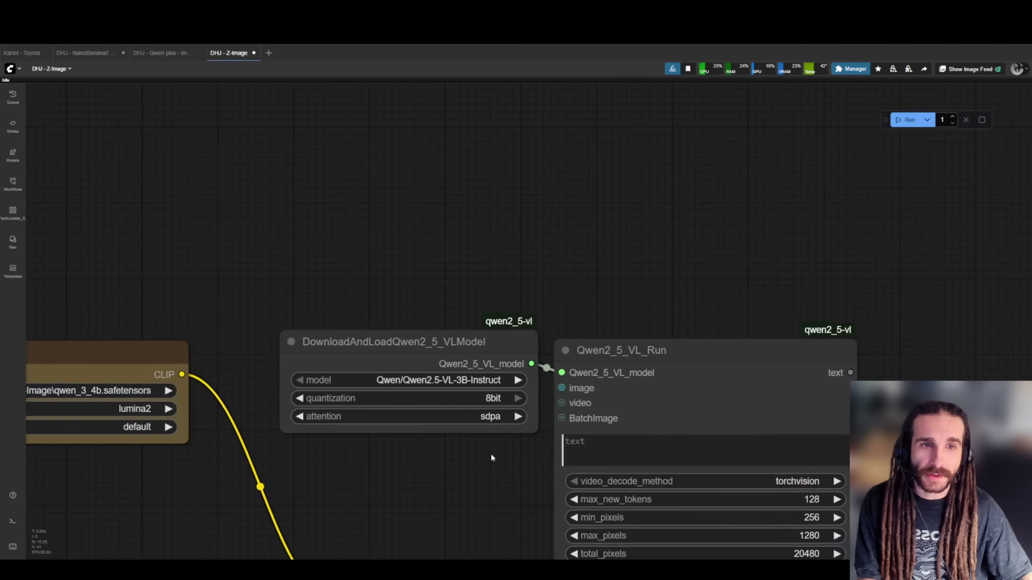
{"action": "left_click_drag", "start_coordinate": [491, 350], "coordinate": [420, 142]}
{"action": "left_click_drag", "start_coordinate": [630, 350], "coordinate": [556, 236]}
{"action": "left_click", "coordinate": [459, 256]}
{"action": "scroll", "coordinate": [555, 222], "scroll_direction": "up", "scroll_amount": 1}
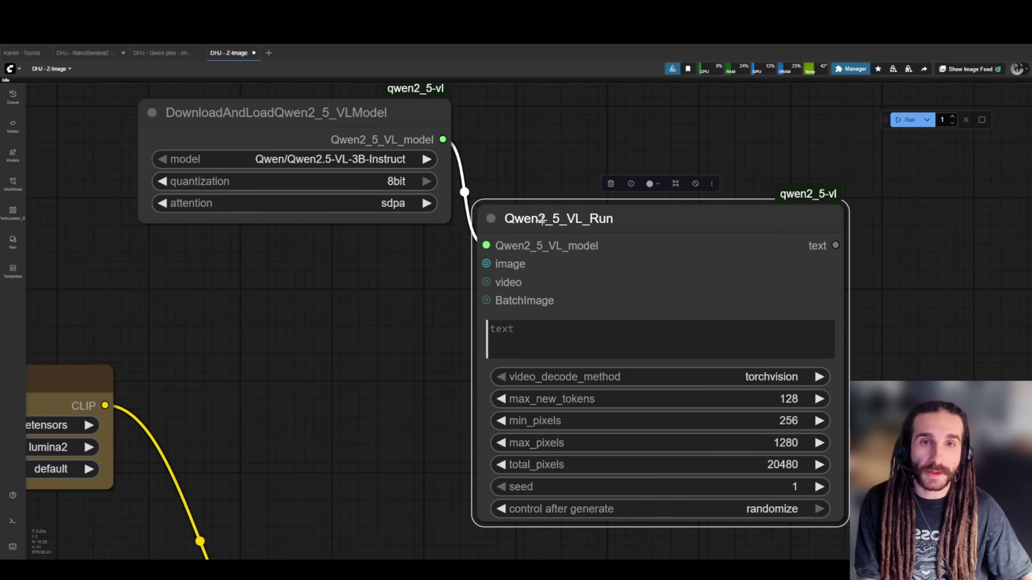
{"action": "left_click_drag", "start_coordinate": [562, 218], "coordinate": [548, 217]}
Delete the DownloadAndLoadQwen2_5_VLModel and Qwen2_5_VL_Run nodes together.
{"action": "scroll", "coordinate": [414, 292], "scroll_direction": "down", "scroll_amount": 2}
{"action": "left_click_drag", "start_coordinate": [386, 108], "coordinate": [549, 288]}
{"action": "key", "text": "Delete"}
Shift the Load CLIP node slightly and widen it.
{"action": "scroll", "coordinate": [550, 290], "scroll_direction": "up", "scroll_amount": 6}
{"action": "scroll", "coordinate": [481, 310], "scroll_direction": "up", "scroll_amount": 1}
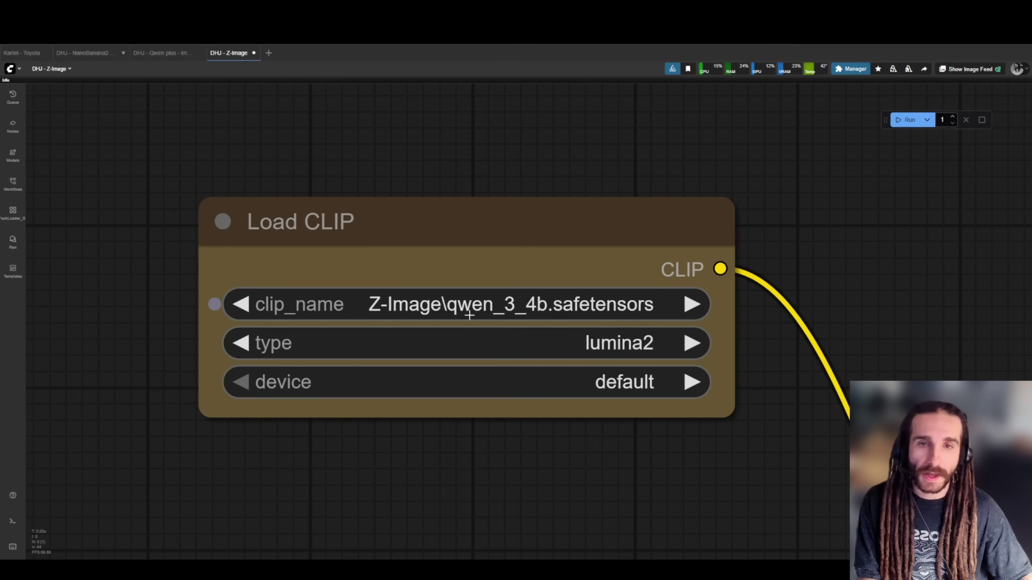
{"action": "left_click_drag", "start_coordinate": [491, 280], "coordinate": [443, 275]}
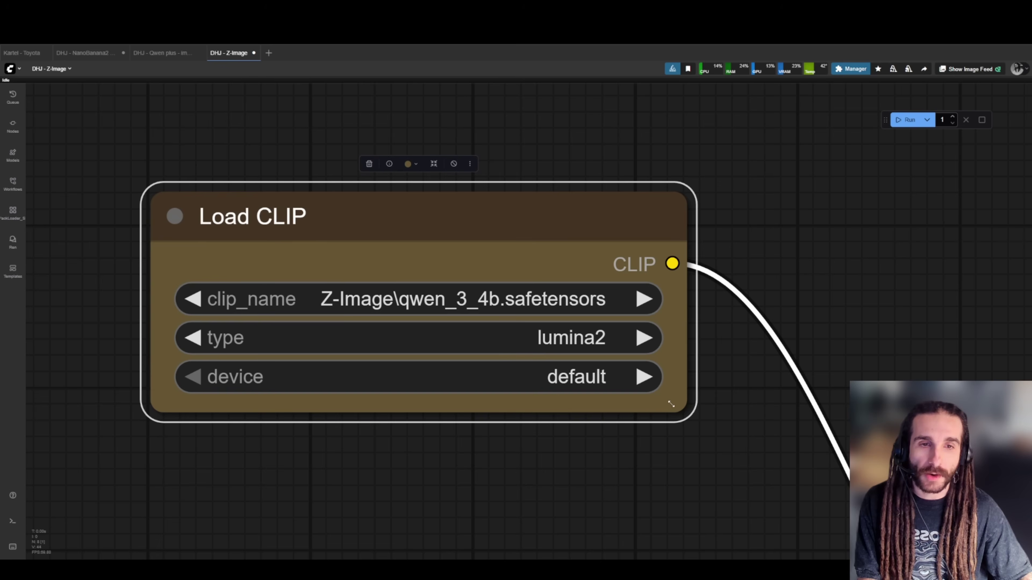
{"action": "left_click_drag", "start_coordinate": [673, 406], "coordinate": [711, 400]}
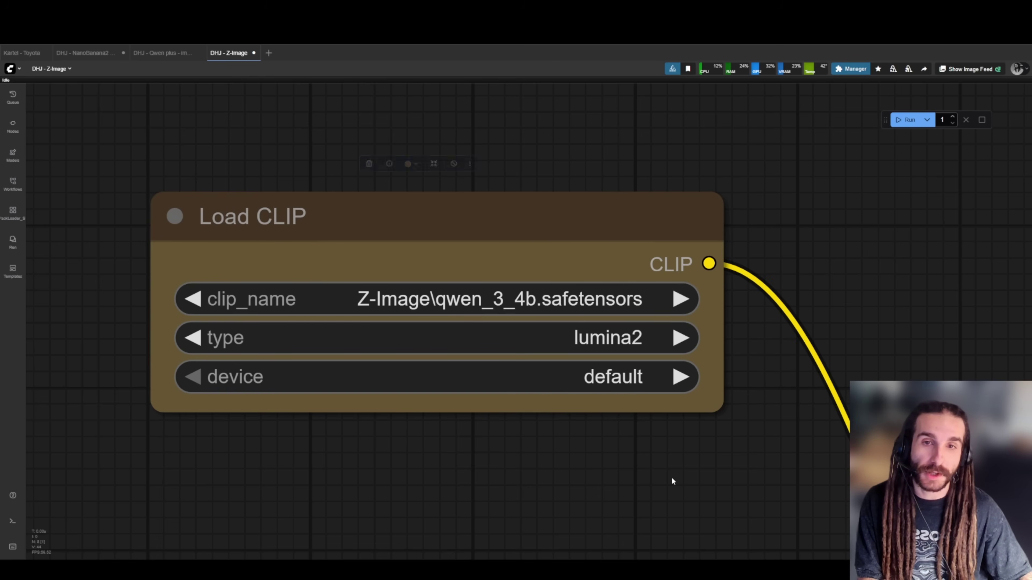
Reposition the Load CLIP node and raise the CLIP Text Encode (Positive Prompt) node it feeds.
{"action": "scroll", "coordinate": [676, 465], "scroll_direction": "down", "scroll_amount": 1}
{"action": "left_click_drag", "start_coordinate": [673, 459], "coordinate": [660, 439]}
{"action": "left_click_drag", "start_coordinate": [563, 233], "coordinate": [495, 251]}
{"action": "scroll", "coordinate": [647, 459], "scroll_direction": "down", "scroll_amount": 5}
{"action": "left_click_drag", "start_coordinate": [647, 459], "coordinate": [545, 351]}
{"action": "left_click", "coordinate": [545, 351]}
{"action": "left_click_drag", "start_coordinate": [495, 240], "coordinate": [483, 286]}
{"action": "left_click", "coordinate": [596, 342]}
{"action": "left_click_drag", "start_coordinate": [620, 348], "coordinate": [504, 271]}
{"action": "left_click_drag", "start_coordinate": [609, 344], "coordinate": [525, 259]}
{"action": "left_click_drag", "start_coordinate": [675, 321], "coordinate": [670, 289]}
{"action": "scroll", "coordinate": [465, 310], "scroll_direction": "down", "scroll_amount": 5}
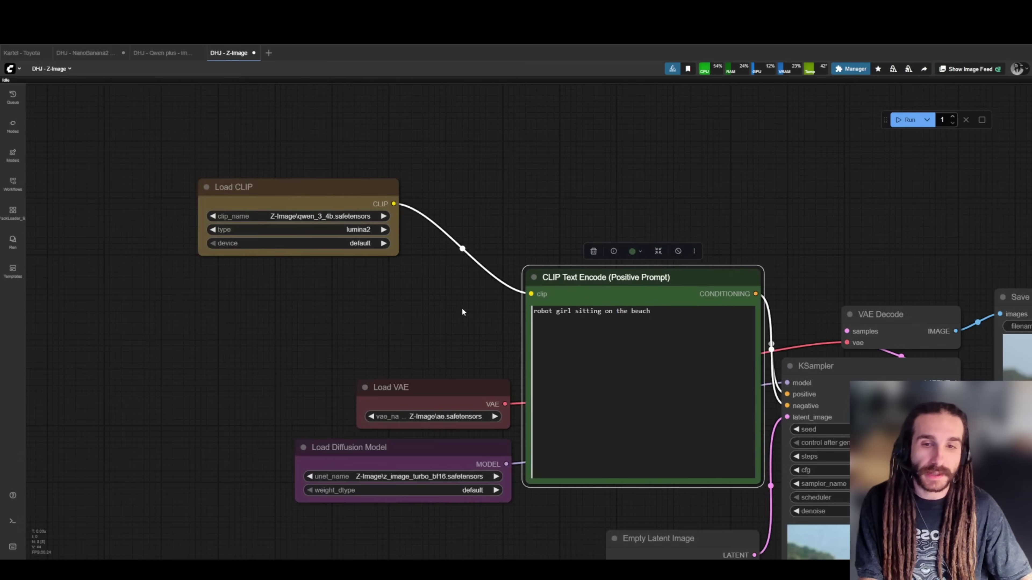
Stack the Load CLIP, Load VAE and Load Diffusion Model nodes in a compact column beside the CLIP Text Encode node.
{"action": "scroll", "coordinate": [492, 280], "scroll_direction": "right", "scroll_amount": 2}
{"action": "scroll", "coordinate": [508, 260], "scroll_direction": "down", "scroll_amount": 1}
{"action": "left_click_drag", "start_coordinate": [764, 362], "coordinate": [771, 363]}
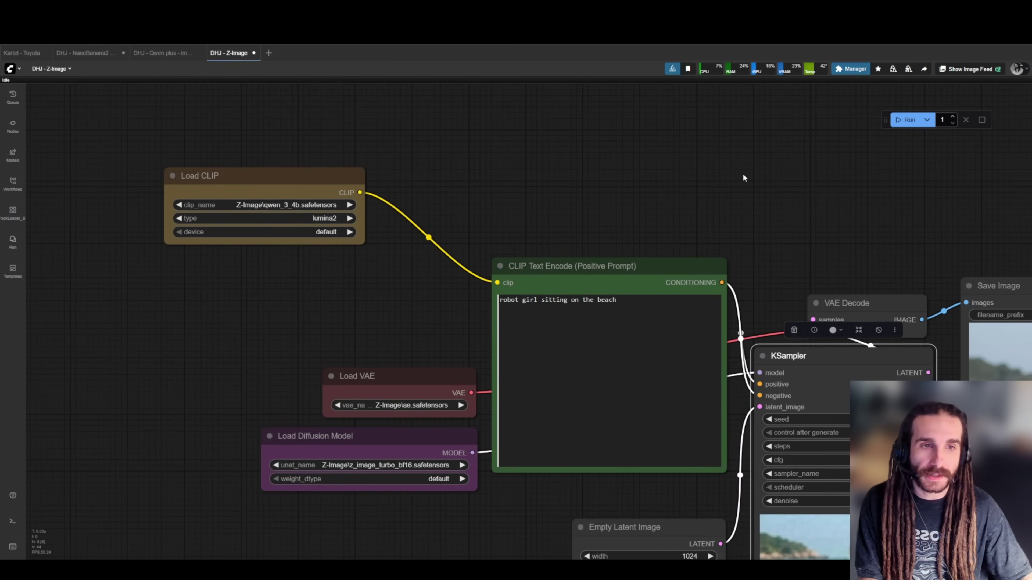
{"action": "left_click_drag", "start_coordinate": [617, 259], "coordinate": [618, 266]}
{"action": "left_click_drag", "start_coordinate": [468, 205], "coordinate": [557, 245]}
{"action": "left_click_drag", "start_coordinate": [487, 289], "coordinate": [394, 155]}
{"action": "left_click_drag", "start_coordinate": [426, 344], "coordinate": [410, 365]}
{"action": "left_click_drag", "start_coordinate": [383, 226], "coordinate": [404, 267]}
{"action": "left_click_drag", "start_coordinate": [354, 128], "coordinate": [433, 234]}
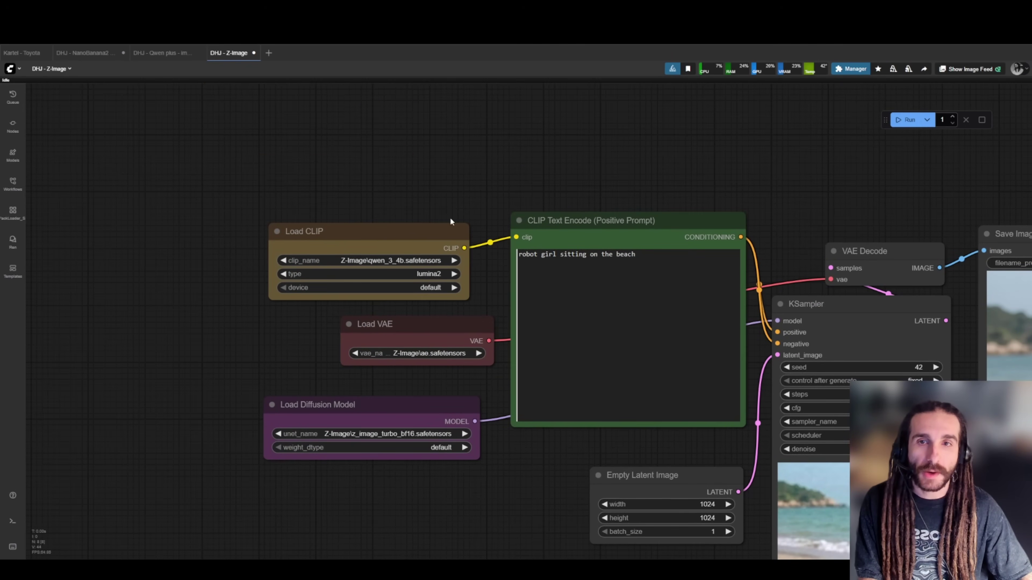
{"action": "left_click_drag", "start_coordinate": [565, 230], "coordinate": [563, 243]}
{"action": "left_click_drag", "start_coordinate": [431, 247], "coordinate": [423, 240]}
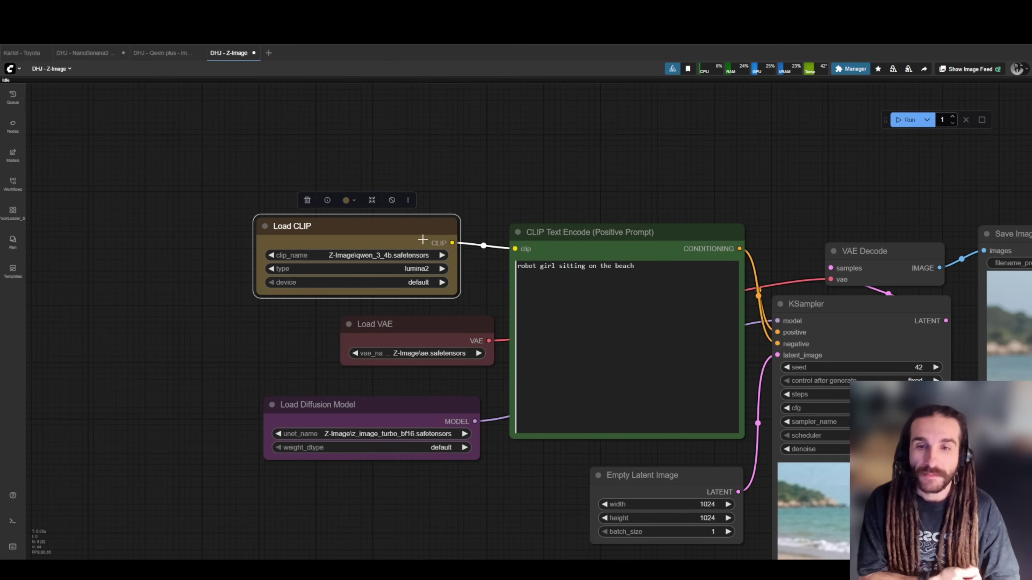
Move the Save Image node slightly lower beside the KSampler and VAE Decode nodes.
{"action": "left_click_drag", "start_coordinate": [548, 290], "coordinate": [292, 229]}
{"action": "left_click_drag", "start_coordinate": [358, 280], "coordinate": [318, 265]}
{"action": "scroll", "coordinate": [425, 296], "scroll_direction": "down", "scroll_amount": 1}
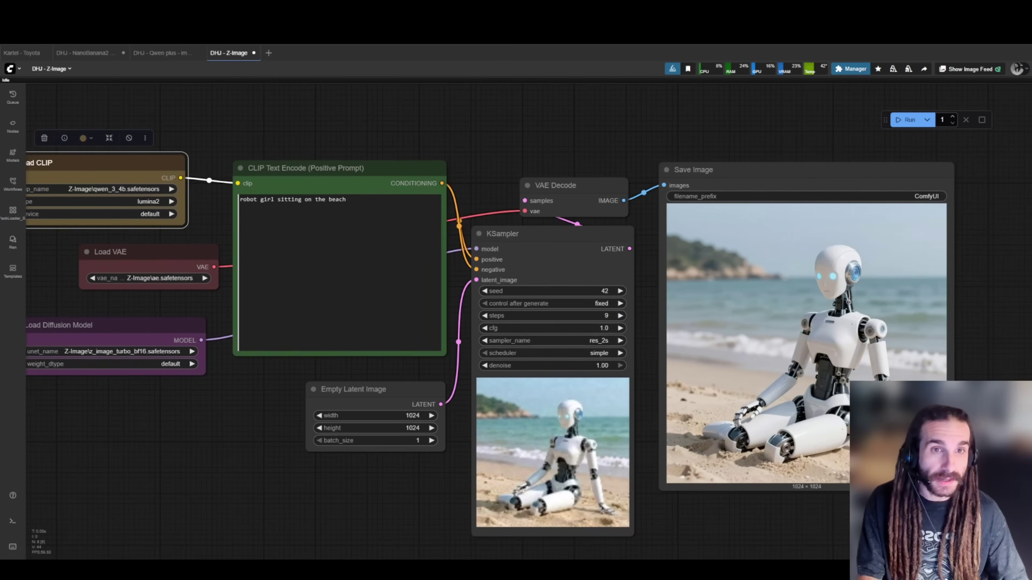
{"action": "left_click_drag", "start_coordinate": [715, 188], "coordinate": [704, 225]}
Replace the positive prompt with "a women siting in the park, holding a newspaper. close up shot, the newspaper reads "Z-image is finally here!"" and run it.
{"action": "left_click", "coordinate": [357, 240]}
{"action": "key", "text": "ctrl+a"}
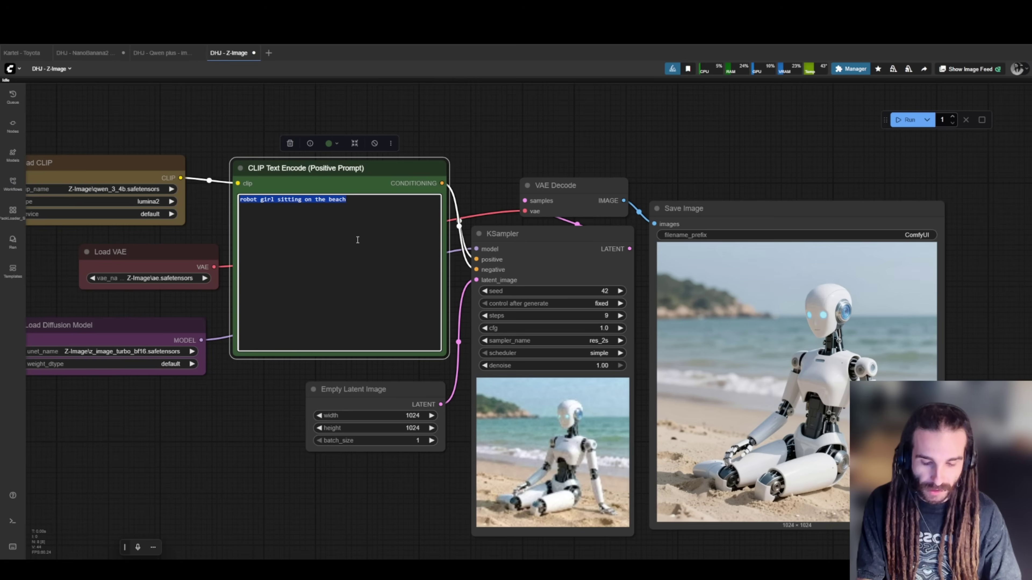
{"action": "type", "text": "a women siting in the pa"}
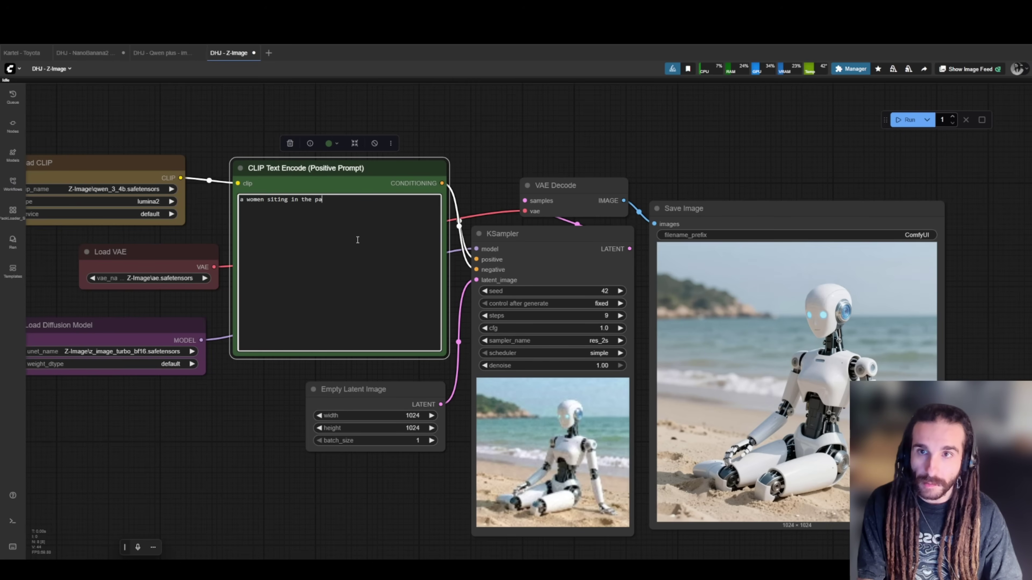
{"action": "type", "text": "rk, holding "}
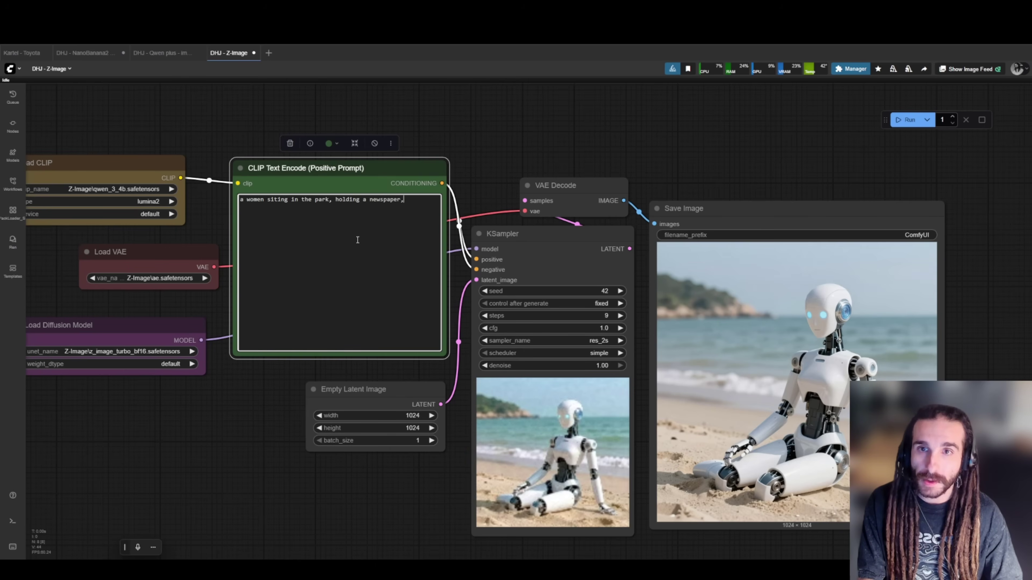
{"action": "type", "text": "a newspaper. close up shot, the news "}
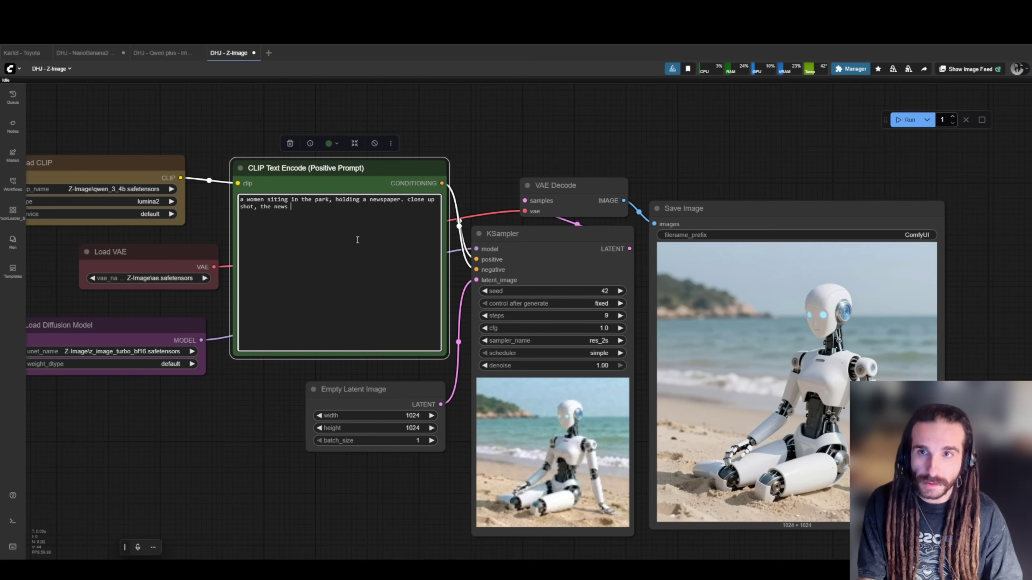
{"action": "type", "text": "paper reads "}
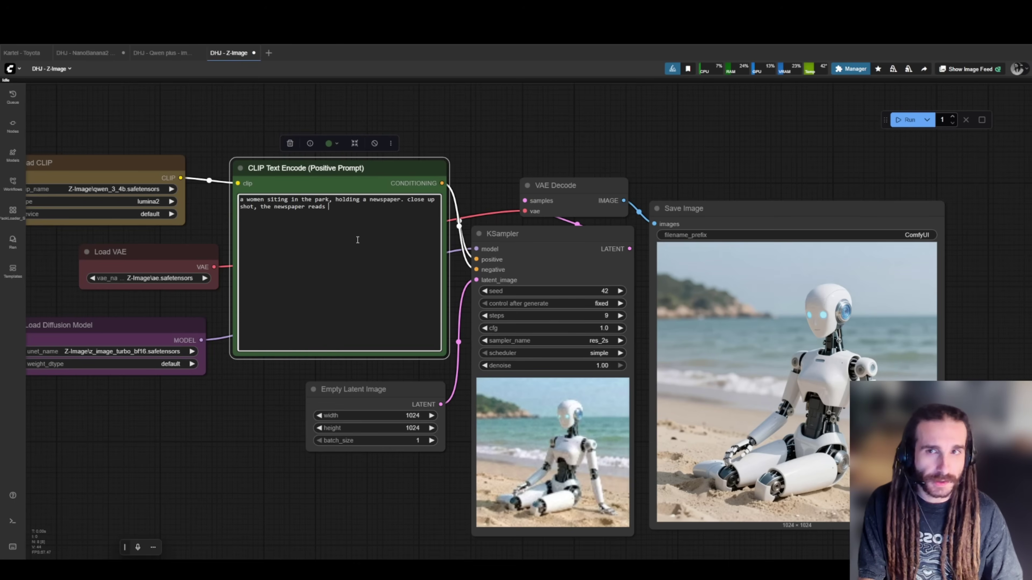
{"action": "type", "text": "\"Z-image is finally here!\""}
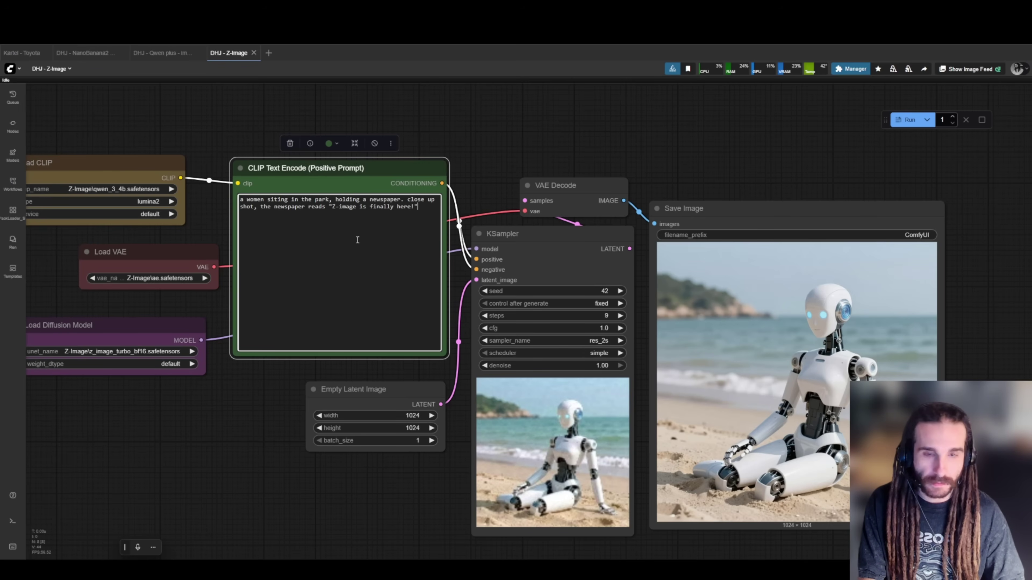
{"action": "key", "text": "ctrl+Return"}
Inspect the generated newspaper image in the Save Image node up close, especially its headline and small text.
{"action": "left_click_drag", "start_coordinate": [349, 422], "coordinate": [129, 382]}
{"action": "scroll", "coordinate": [341, 442], "scroll_direction": "up", "scroll_amount": 4}
{"action": "left_click_drag", "start_coordinate": [390, 414], "coordinate": [284, 402]}
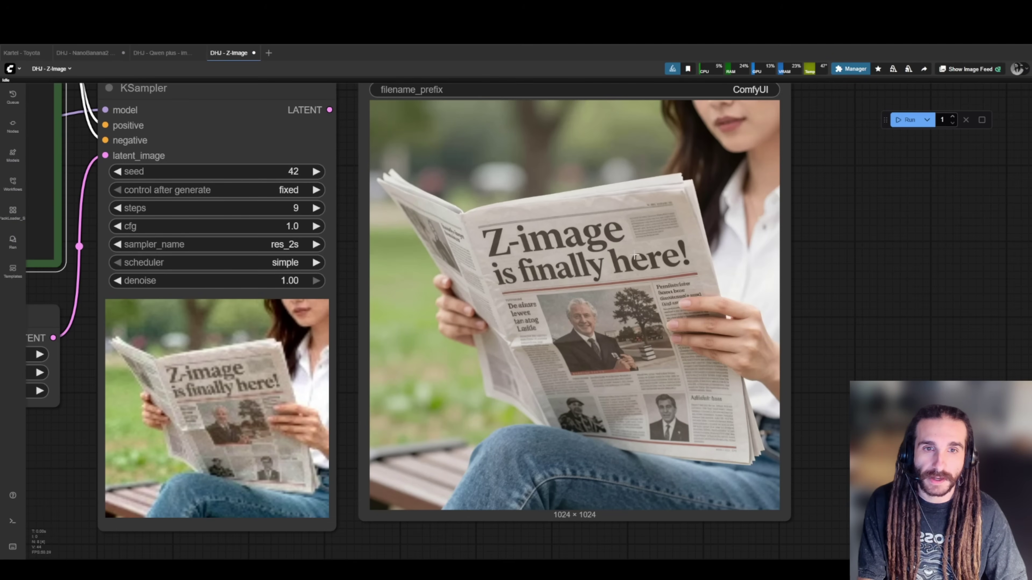
{"action": "scroll", "coordinate": [635, 256], "scroll_direction": "up", "scroll_amount": 10}
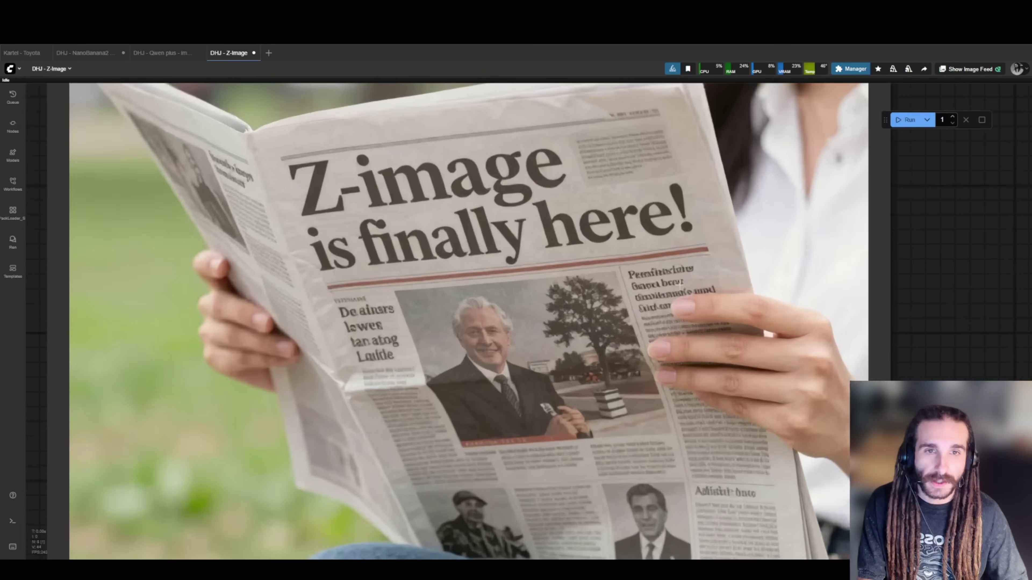
{"action": "scroll", "coordinate": [691, 304], "scroll_direction": "down", "scroll_amount": 10}
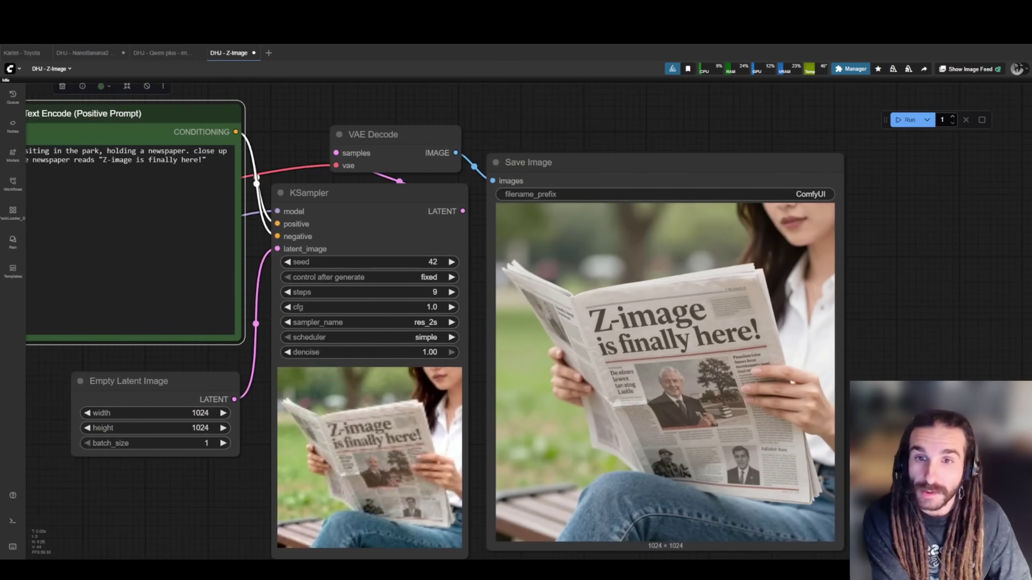
Set the KSampler seed to 82 and generate the newspaper image again.
{"action": "scroll", "coordinate": [548, 280], "scroll_direction": "up", "scroll_amount": 4}
{"action": "left_click_drag", "start_coordinate": [549, 262], "coordinate": [600, 245]}
{"action": "left_click", "coordinate": [909, 122]}
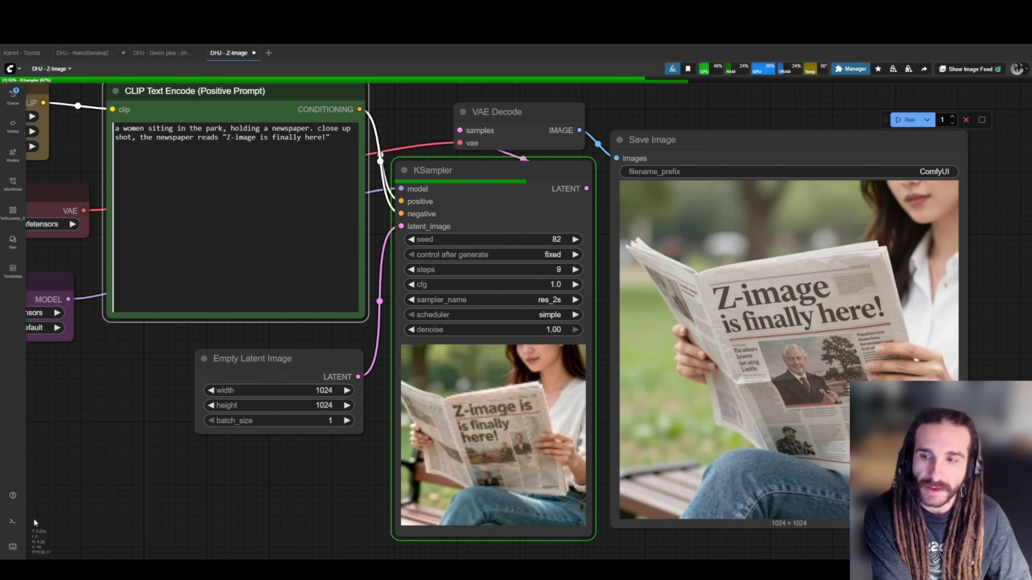
Open the logs to check the prompt's execution time, and close them again.
{"action": "left_click", "coordinate": [12, 522]}
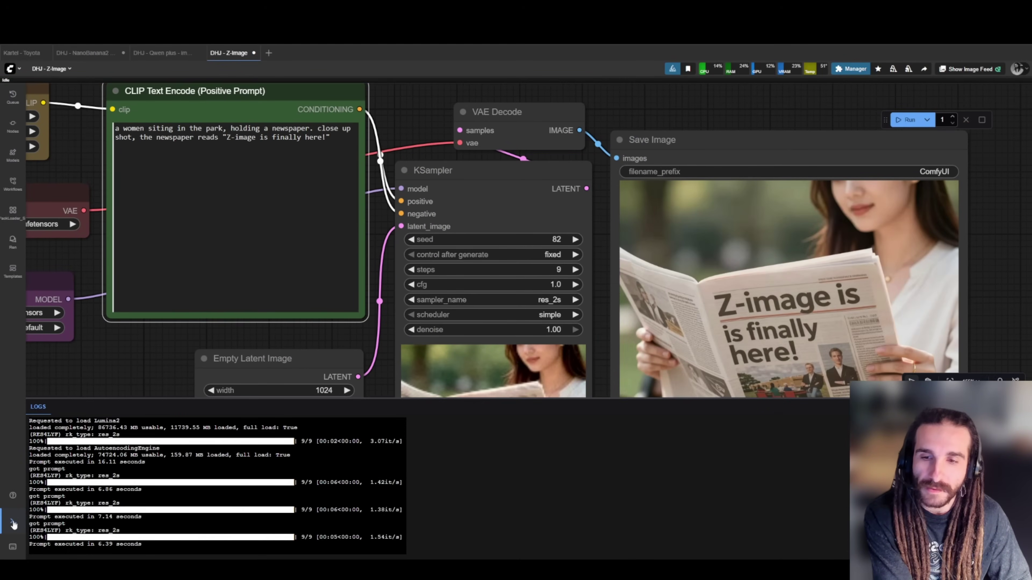
{"action": "left_click", "coordinate": [12, 521]}
{"action": "scroll", "coordinate": [336, 459], "scroll_direction": "down", "scroll_amount": 2}
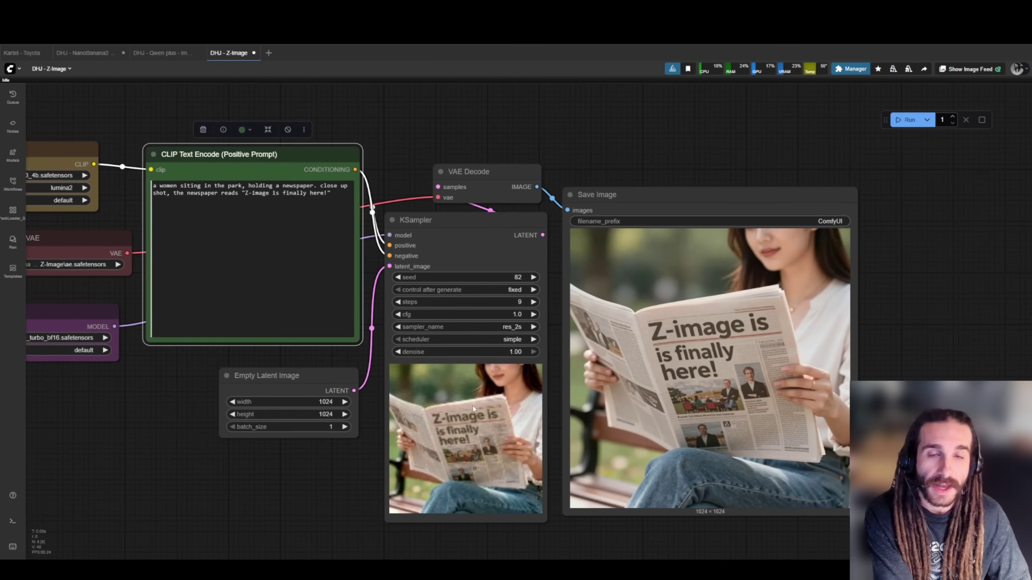
Nudge the Save Image, VAE Decode and Empty Latent Image nodes into tidier positions around the KSampler.
{"action": "left_click_drag", "start_coordinate": [634, 196], "coordinate": [633, 203]}
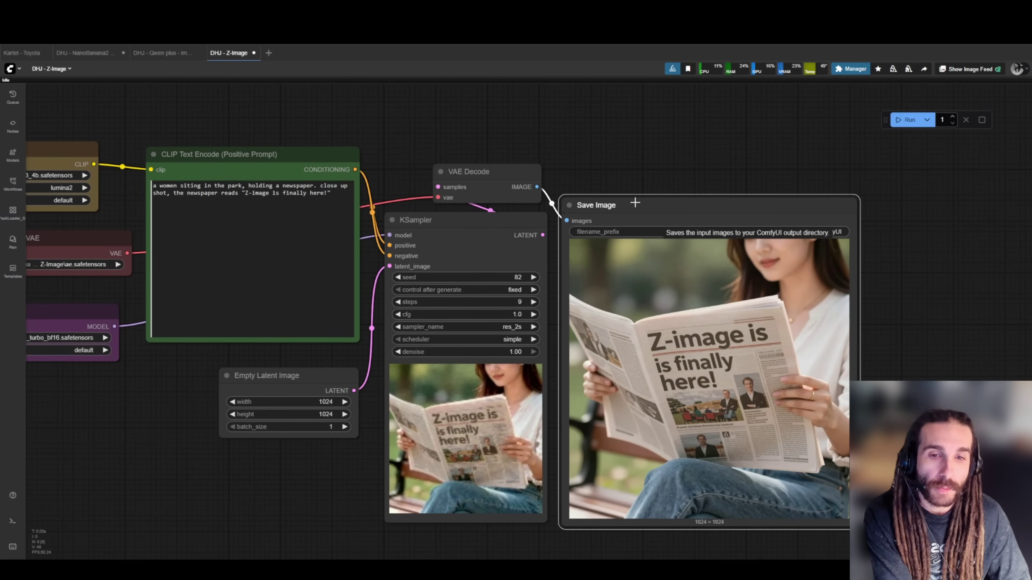
{"action": "left_click", "coordinate": [601, 151]}
{"action": "left_click_drag", "start_coordinate": [529, 172], "coordinate": [534, 175]}
{"action": "left_click", "coordinate": [602, 150]}
{"action": "left_click", "coordinate": [607, 178]}
{"action": "left_click_drag", "start_coordinate": [610, 192], "coordinate": [611, 190]}
{"action": "left_click", "coordinate": [618, 140]}
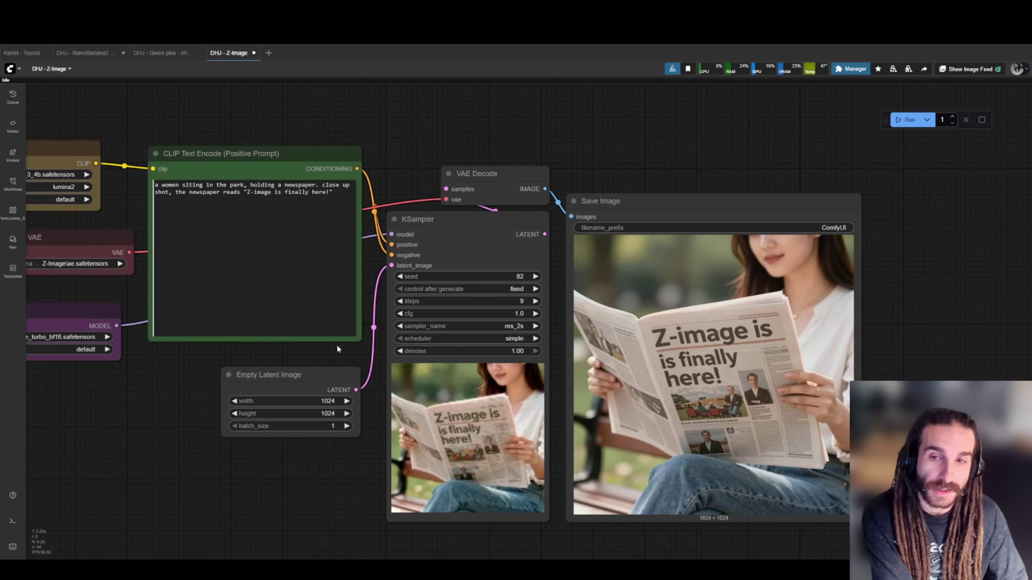
{"action": "left_click_drag", "start_coordinate": [337, 374], "coordinate": [338, 368]}
{"action": "left_click", "coordinate": [361, 443]}
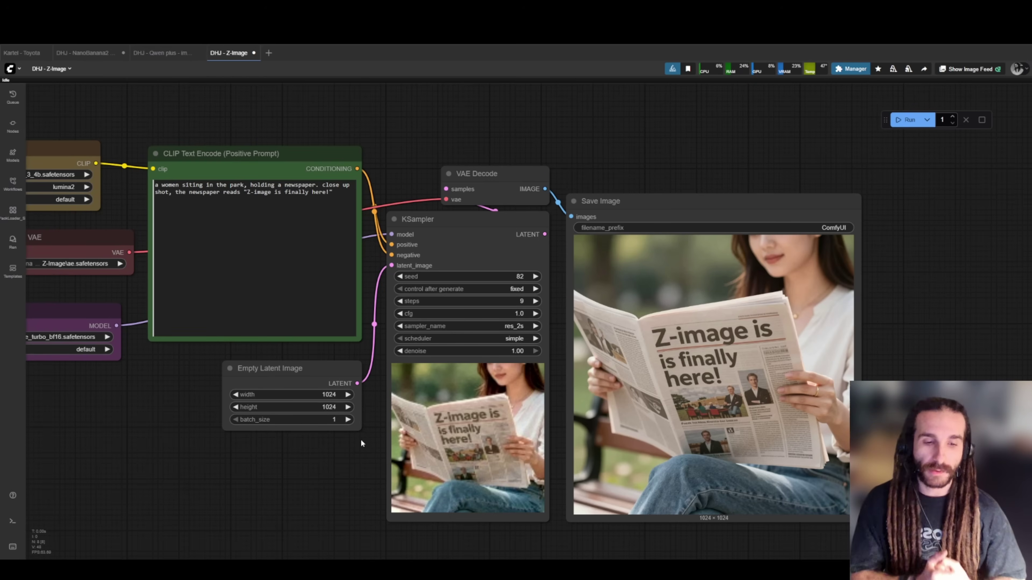
Examine the headline text and fine details of the regenerated newspaper image up close.
{"action": "scroll", "coordinate": [769, 401], "scroll_direction": "up", "scroll_amount": 10}
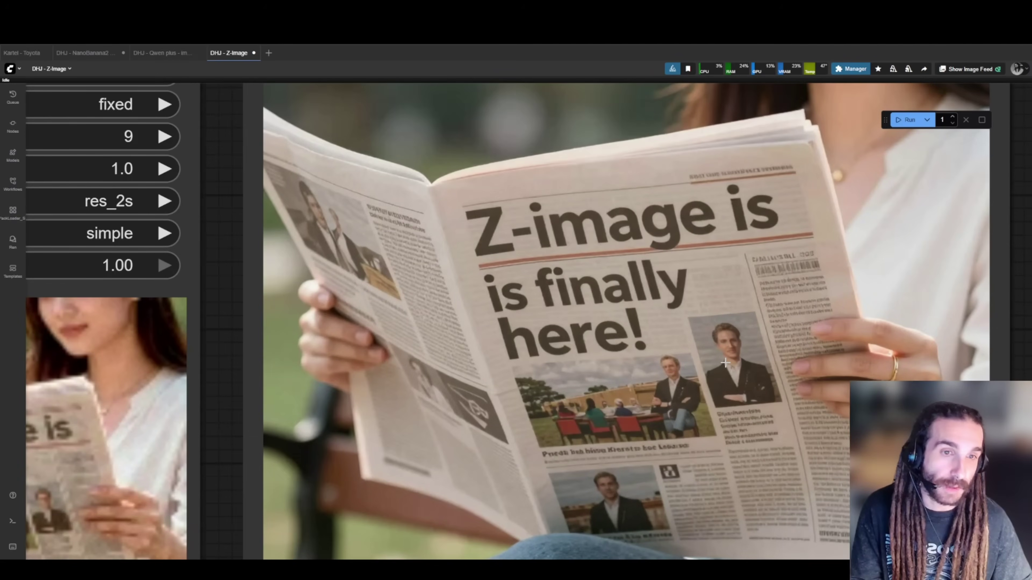
{"action": "scroll", "coordinate": [719, 349], "scroll_direction": "down", "scroll_amount": 10}
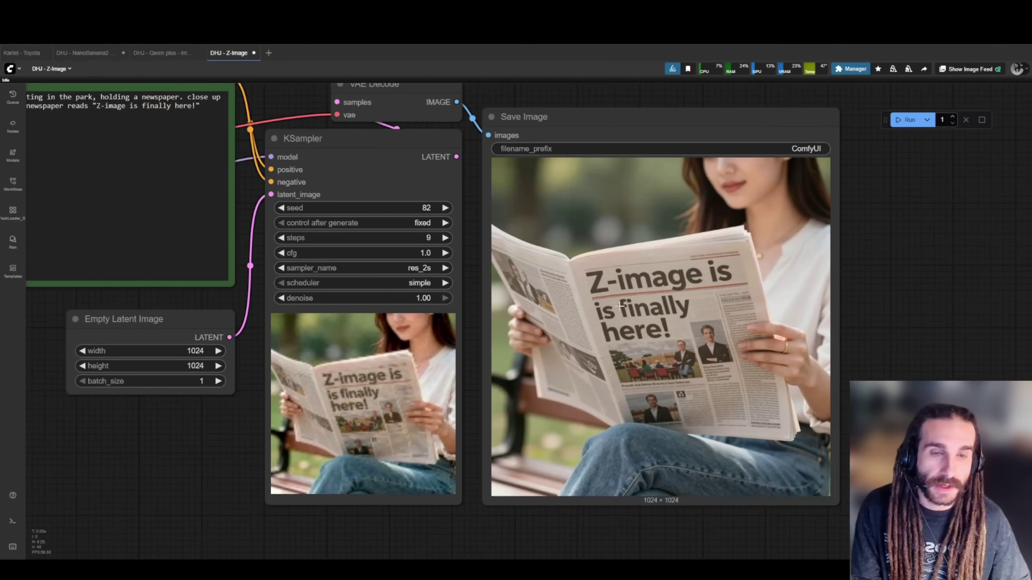
{"action": "left_click_drag", "start_coordinate": [620, 306], "coordinate": [712, 374]}
{"action": "scroll", "coordinate": [596, 271], "scroll_direction": "down", "scroll_amount": 1}
{"action": "left_click_drag", "start_coordinate": [636, 269], "coordinate": [591, 261]}
{"action": "left_click", "coordinate": [614, 189]}
{"action": "left_click", "coordinate": [590, 128]}
{"action": "scroll", "coordinate": [560, 127], "scroll_direction": "right", "scroll_amount": 2}
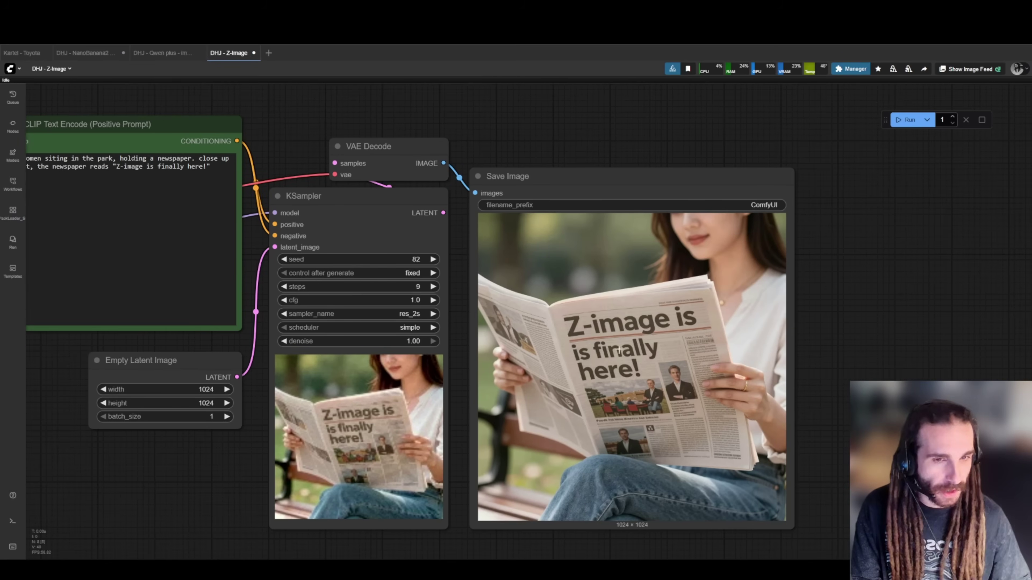
{"action": "scroll", "coordinate": [682, 407], "scroll_direction": "up", "scroll_amount": 1}
{"action": "scroll", "coordinate": [611, 381], "scroll_direction": "down", "scroll_amount": 1}
Switch to ChatGPT and send the request "write me a prompt that dipicts beautiful vintage photography".
{"action": "left_click_drag", "start_coordinate": [266, 318], "coordinate": [576, 317]}
{"action": "left_click", "coordinate": [444, 241]}
{"action": "key", "text": "ctrl+a"}
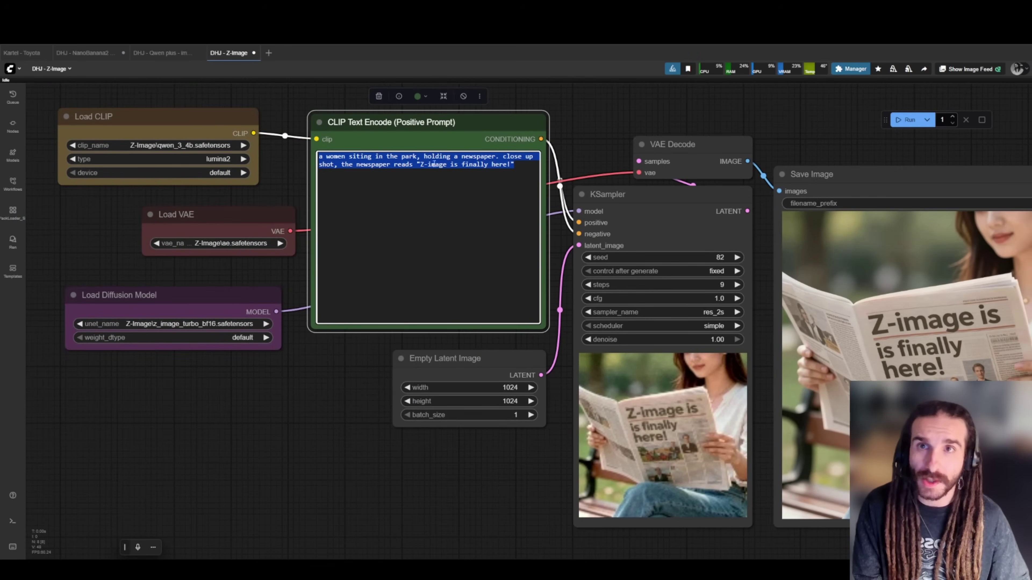
{"action": "key", "text": "ctrl+Tab"}
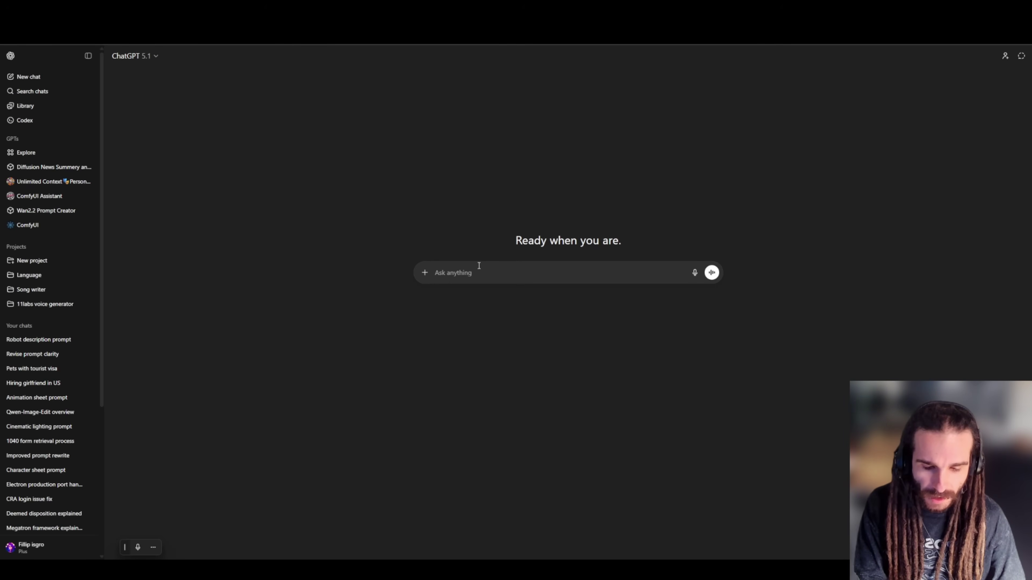
{"action": "type", "text": "write me a prompt that dipicts beaut"}
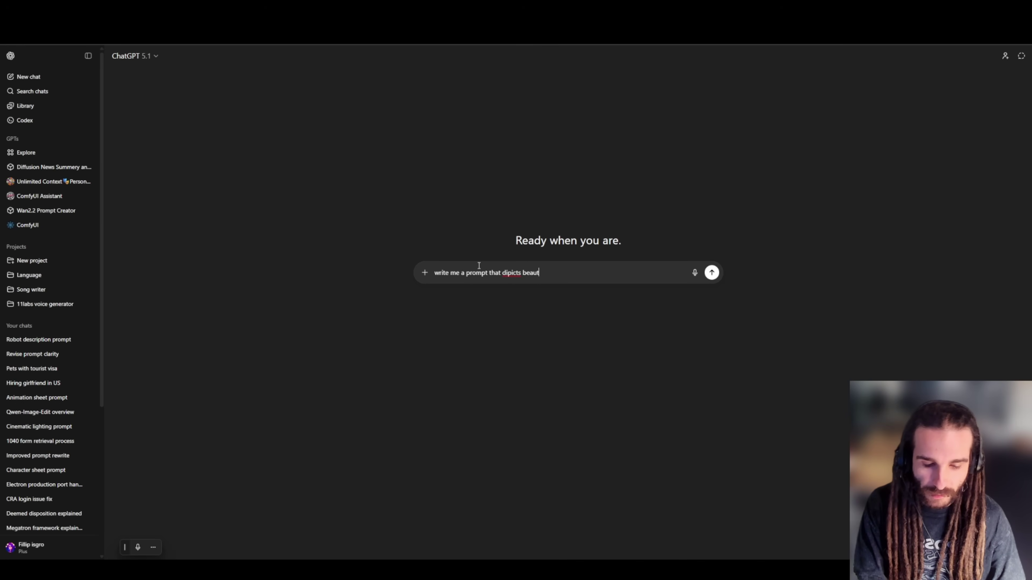
{"action": "type", "text": "iful vintage photography"}
{"action": "key", "text": "Return"}
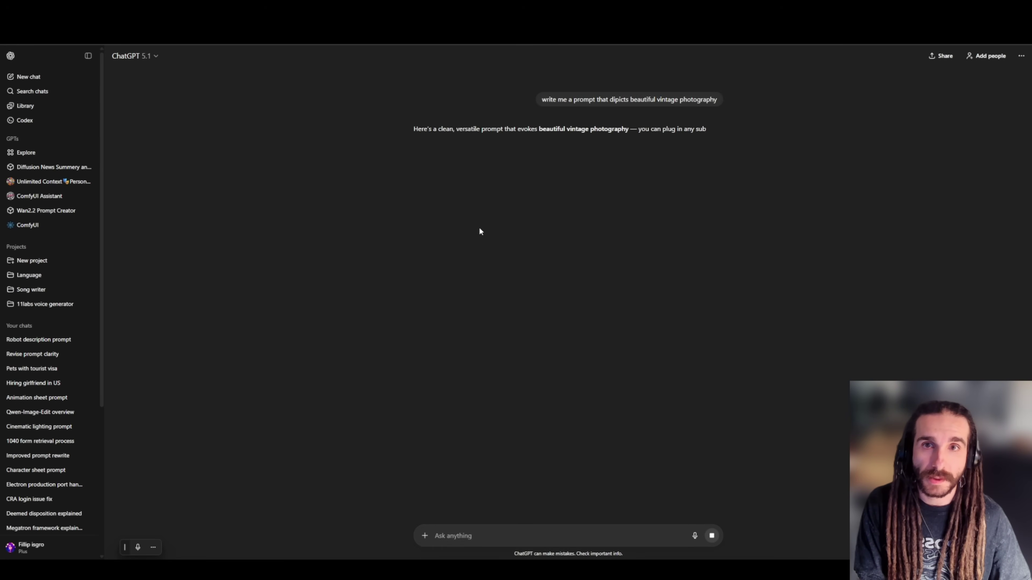
Replace the positive prompt in ComfyUI with ChatGPT's vintage photograph prompt, using flowers as the subject, and generate the image.
{"action": "left_click_drag", "start_coordinate": [413, 176], "coordinate": [612, 222]}
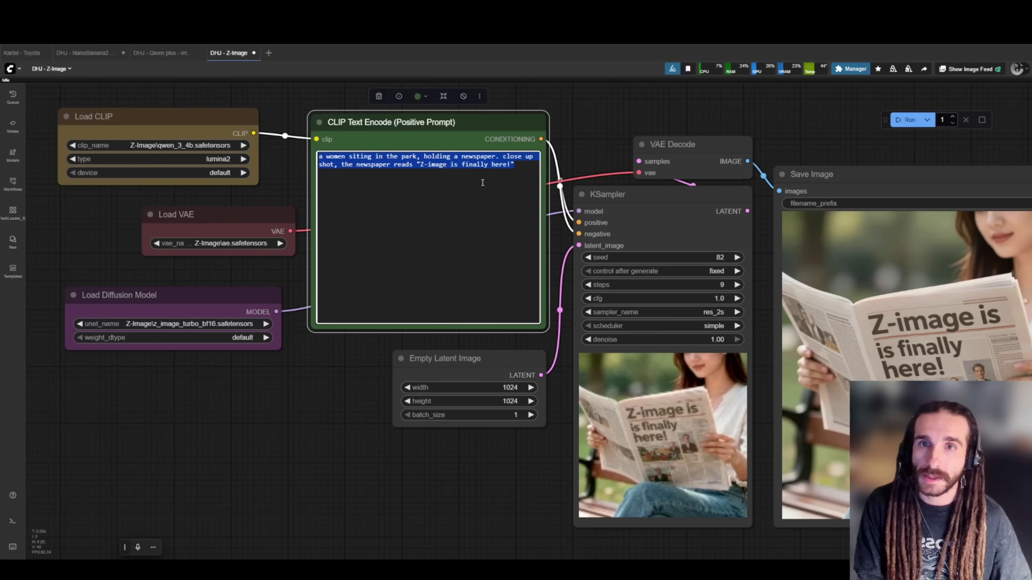
{"action": "type", "text": "Beautiful vintage photograph of [subject]. Shot on classic 35mm film with a soft, nostalgic glow. Slight grain, warm sepia undertones, gentle vignetting around the edges. Natural light with subtle blooming highlights and deep, rich shadows. Shallow depth of field, creamy bokeh, and delicate color fading from age. Timeless, elegant, and cinematic — capturing the charm of early film photography."}
{"action": "scroll", "coordinate": [407, 135], "scroll_direction": "up", "scroll_amount": 2}
{"action": "double_click", "coordinate": [471, 163]}
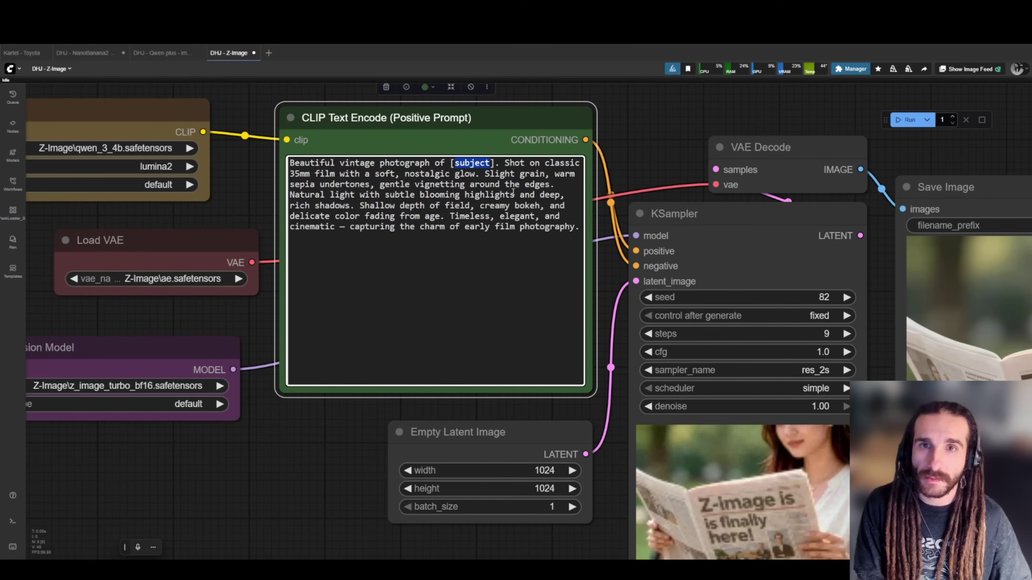
{"action": "type", "text": "floeers"}
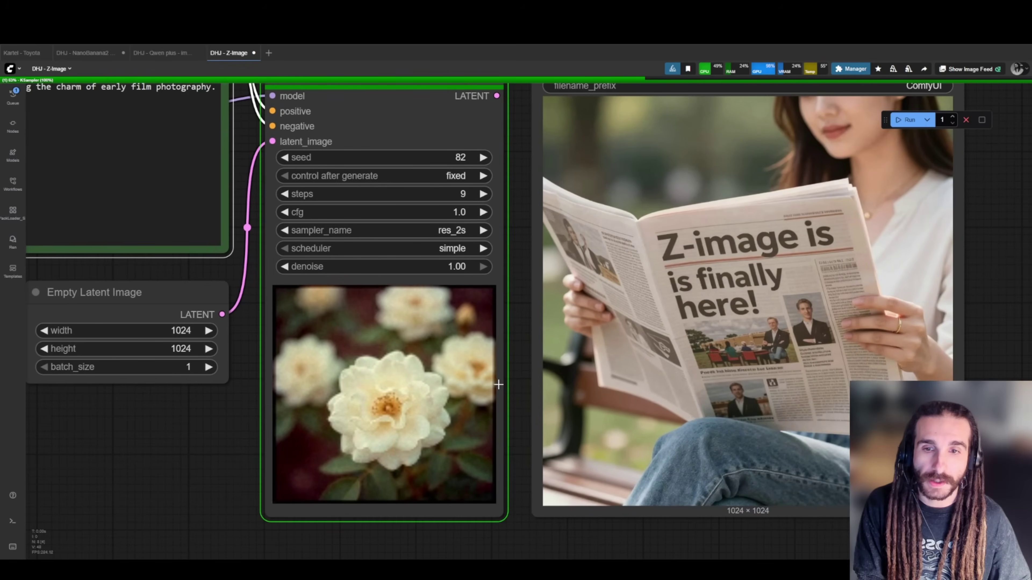
Inspect the generated vintage flower image in the Save Image node up close.
{"action": "left_click_drag", "start_coordinate": [506, 376], "coordinate": [315, 400]}
{"action": "scroll", "coordinate": [549, 409], "scroll_direction": "up", "scroll_amount": 4}
{"action": "scroll", "coordinate": [582, 421], "scroll_direction": "down", "scroll_amount": 1}
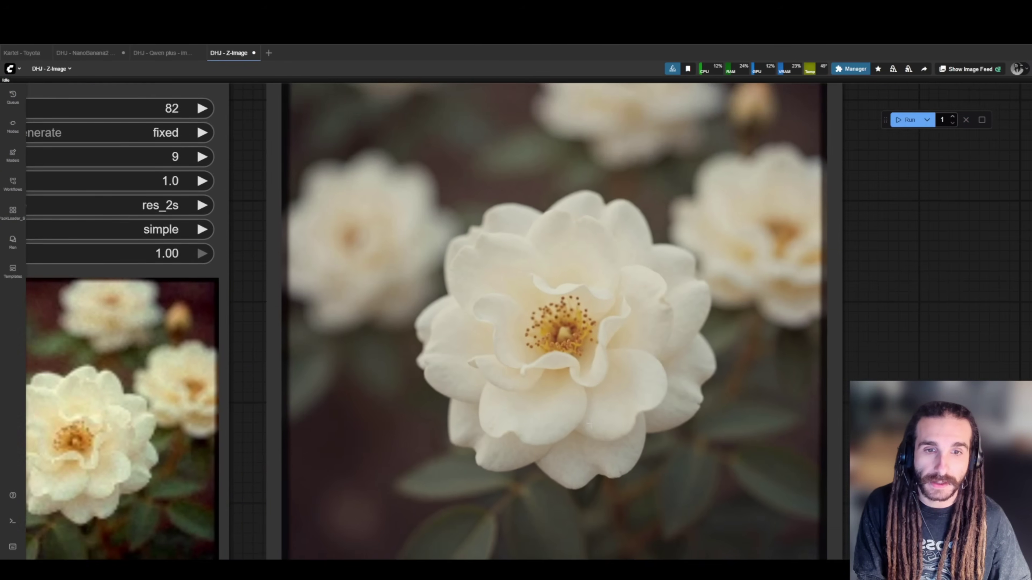
{"action": "scroll", "coordinate": [547, 414], "scroll_direction": "down", "scroll_amount": 1}
{"action": "scroll", "coordinate": [526, 404], "scroll_direction": "down", "scroll_amount": 1}
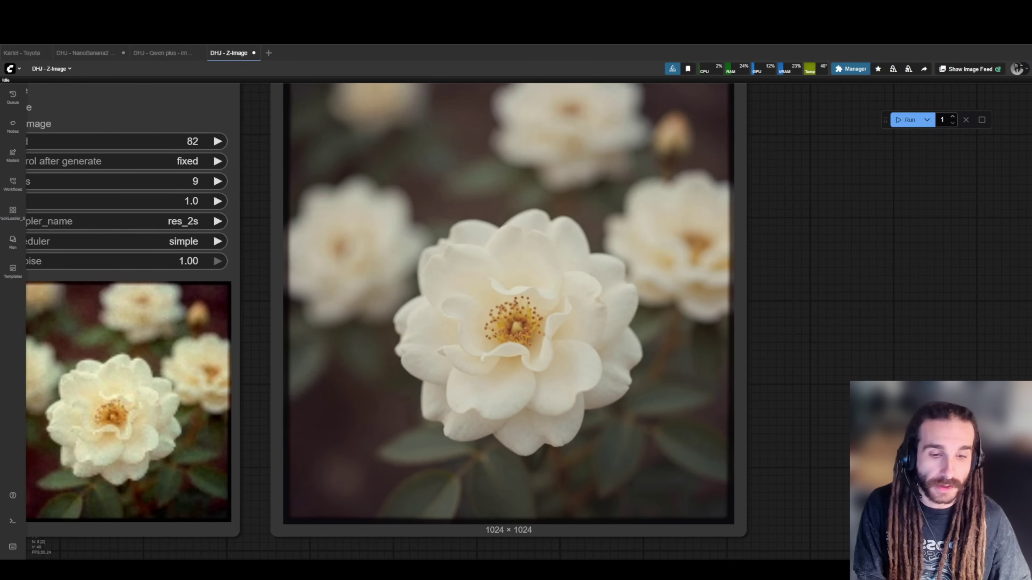
{"action": "left_click_drag", "start_coordinate": [470, 387], "coordinate": [504, 413]}
Change the bracketed subject of the vintage prompt to "people playing basketball, action shot" and generate the image.
{"action": "scroll", "coordinate": [504, 413], "scroll_direction": "down", "scroll_amount": 4}
{"action": "left_click_drag", "start_coordinate": [431, 359], "coordinate": [733, 399]}
{"action": "left_click", "coordinate": [408, 188]}
{"action": "double_click", "coordinate": [408, 187]}
{"action": "type", "text": "people playing basic"}
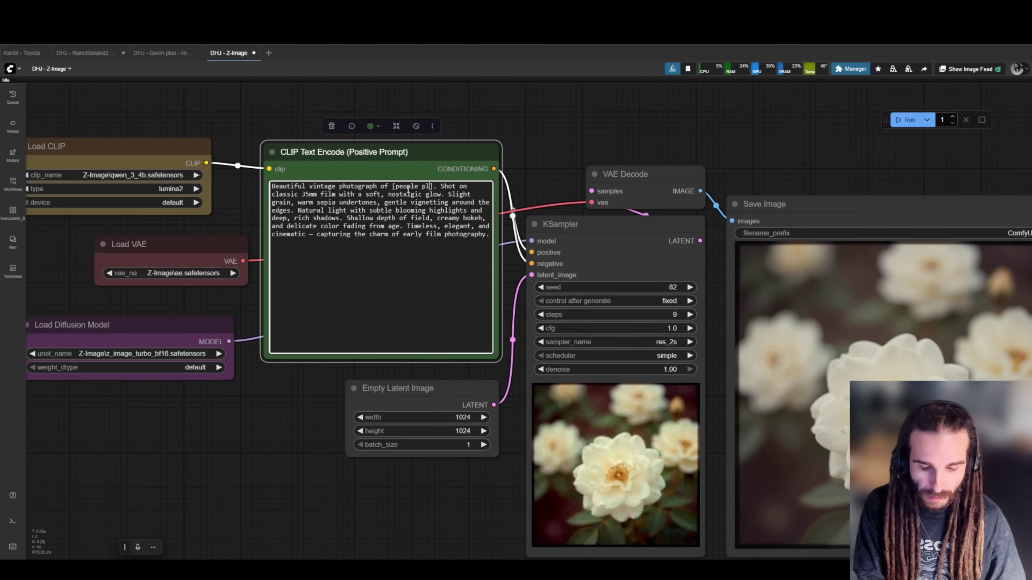
{"action": "type", "text": "sketball, action shot]. Shot on classic 35mm film with a"}
{"action": "key", "text": "ctrl+Return"}
Shift the Save Image node slightly away from the KSampler node.
{"action": "left_click_drag", "start_coordinate": [475, 476], "coordinate": [173, 400]}
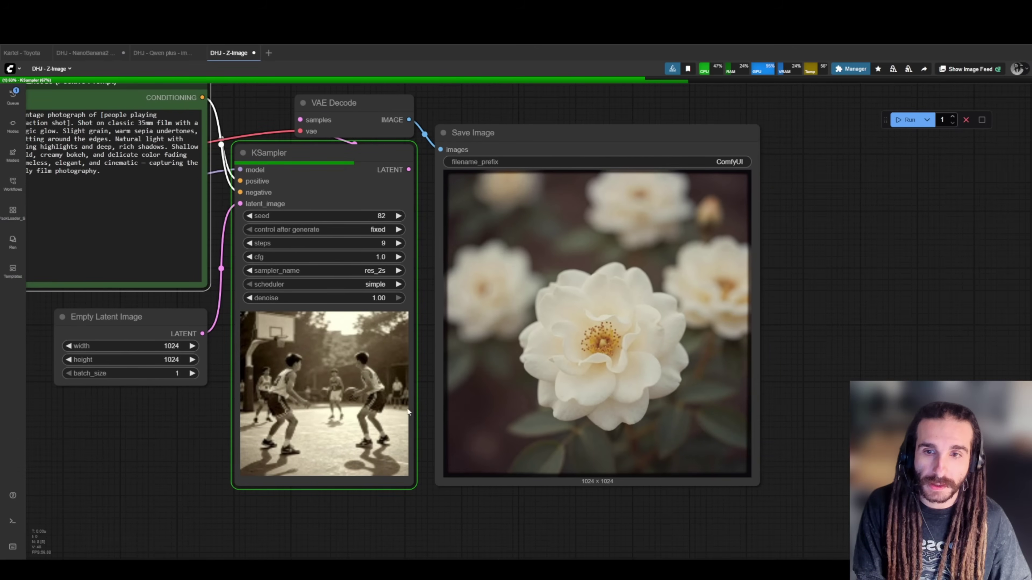
{"action": "left_click_drag", "start_coordinate": [754, 484], "coordinate": [768, 487]}
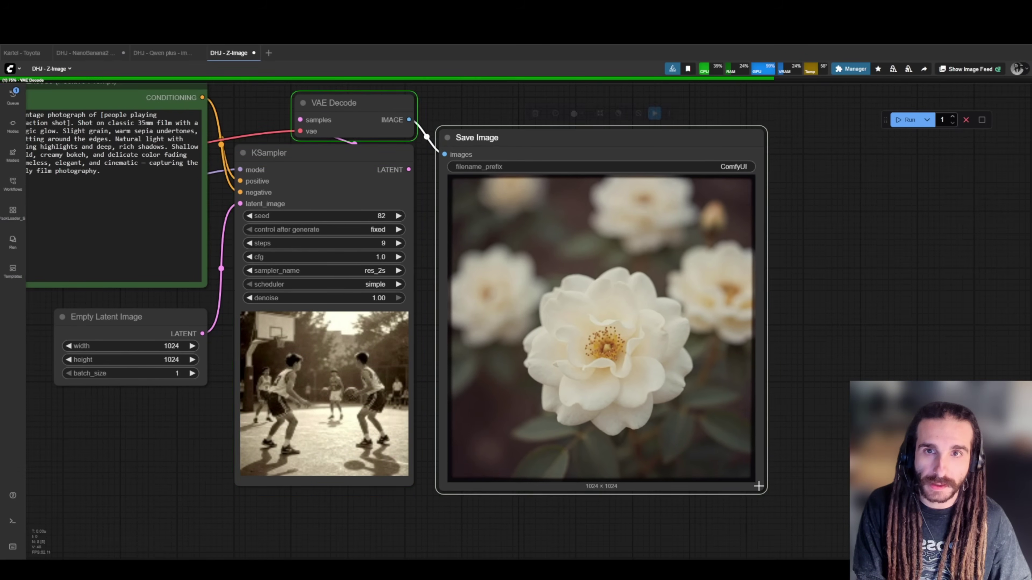
Inspect the generated vintage basketball image in the Save Image node up close.
{"action": "scroll", "coordinate": [748, 353], "scroll_direction": "up", "scroll_amount": 4}
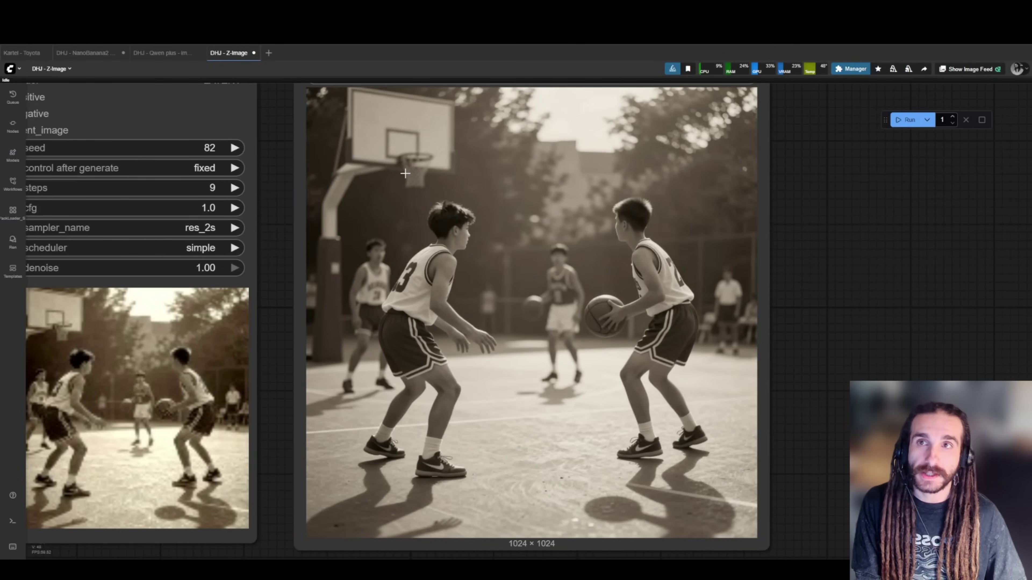
{"action": "scroll", "coordinate": [403, 176], "scroll_direction": "down", "scroll_amount": 2}
{"action": "left_click_drag", "start_coordinate": [403, 177], "coordinate": [592, 270]}
{"action": "scroll", "coordinate": [549, 263], "scroll_direction": "down", "scroll_amount": 2}
Reposition the Load VAE and Load CLIP nodes so their edges roughly line up with the Load Diffusion Model node.
{"action": "left_click_drag", "start_coordinate": [334, 271], "coordinate": [557, 318]}
{"action": "left_click_drag", "start_coordinate": [502, 359], "coordinate": [506, 270]}
{"action": "scroll", "coordinate": [509, 201], "scroll_direction": "down", "scroll_amount": 1}
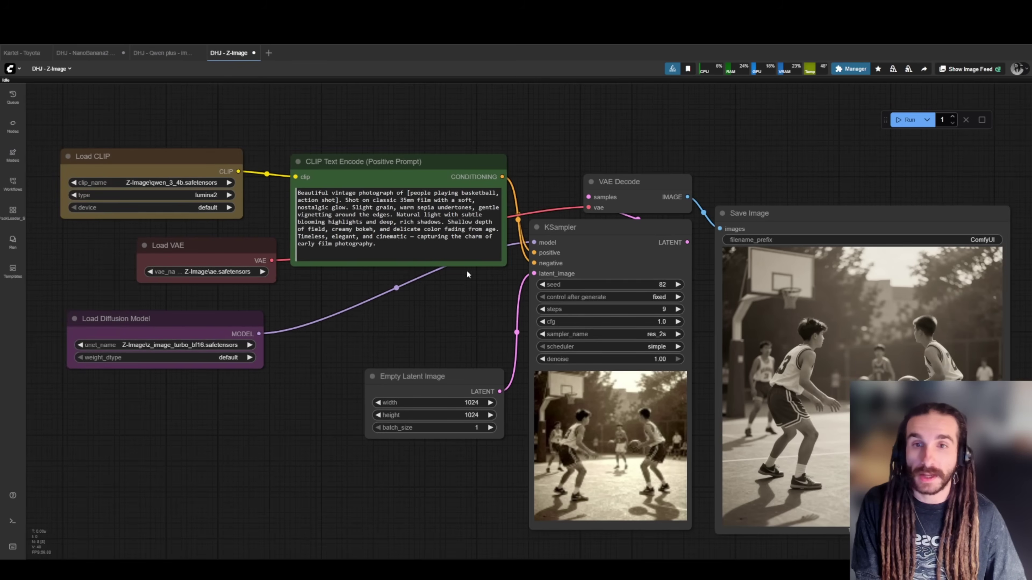
{"action": "left_click_drag", "start_coordinate": [256, 259], "coordinate": [243, 275]}
{"action": "left_click_drag", "start_coordinate": [227, 172], "coordinate": [249, 189]}
Set the Empty Latent Image node's batch size to 8 and generate the basketball images.
{"action": "scroll", "coordinate": [459, 314], "scroll_direction": "up", "scroll_amount": 4}
{"action": "scroll", "coordinate": [459, 314], "scroll_direction": "right", "scroll_amount": 8}
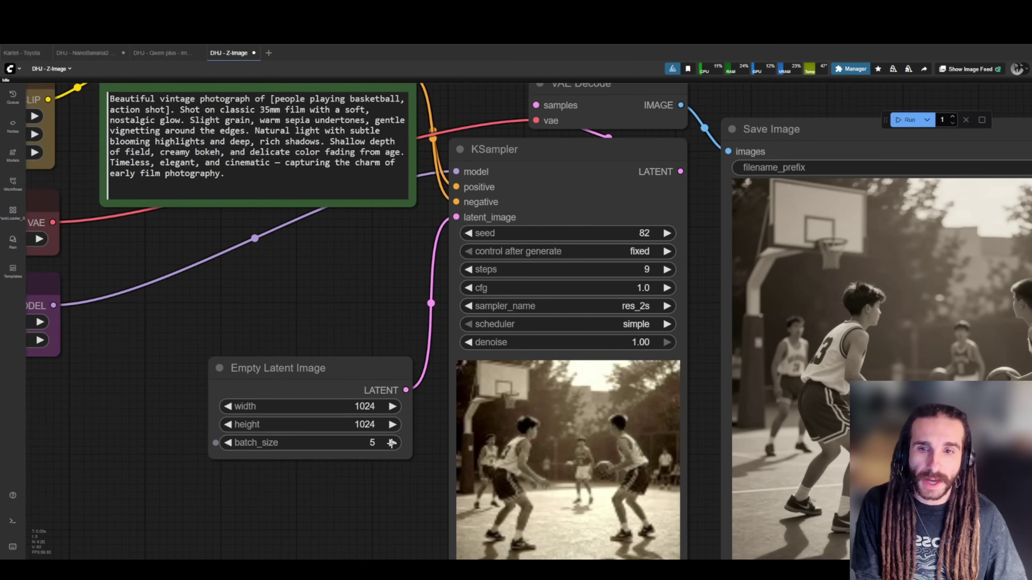
{"action": "left_click", "coordinate": [392, 443]}
{"action": "left_click", "coordinate": [391, 443]}
{"action": "left_click", "coordinate": [392, 443]}
{"action": "scroll", "coordinate": [362, 281], "scroll_direction": "down", "scroll_amount": 3}
{"action": "key", "text": "ctrl+Return"}
{"action": "left_click_drag", "start_coordinate": [713, 337], "coordinate": [667, 352]}
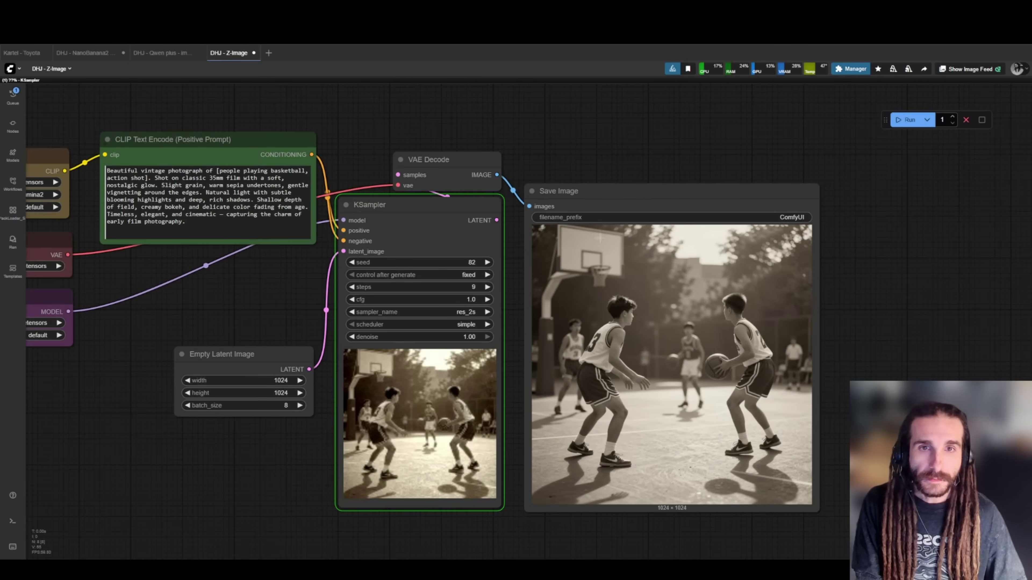
Raise the Save Image node above its current place and enlarge it for a bigger preview.
{"action": "left_click_drag", "start_coordinate": [599, 208], "coordinate": [579, 131]}
{"action": "left_click_drag", "start_coordinate": [797, 435], "coordinate": [916, 502]}
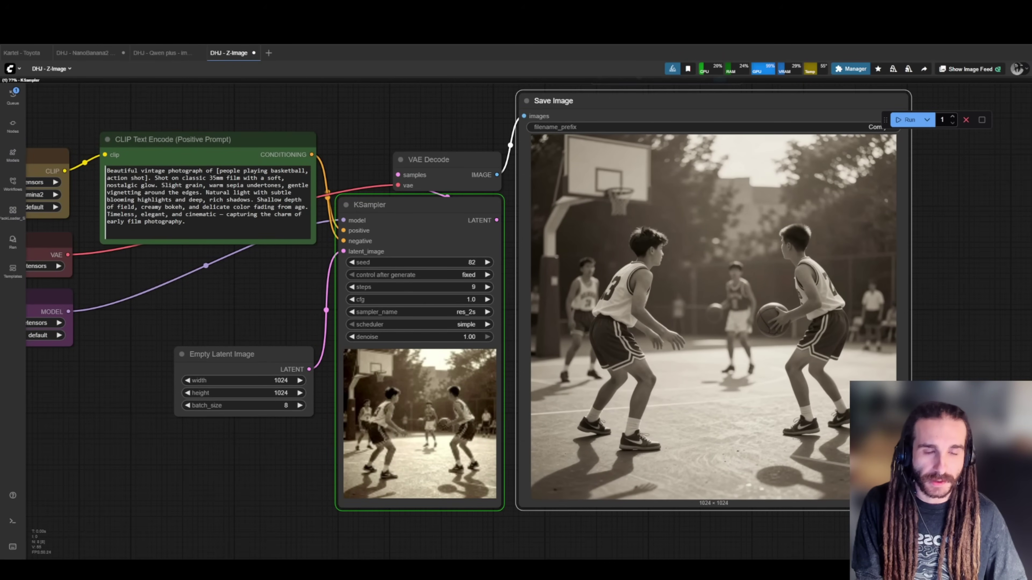
{"action": "scroll", "coordinate": [434, 399], "scroll_direction": "up", "scroll_amount": 2}
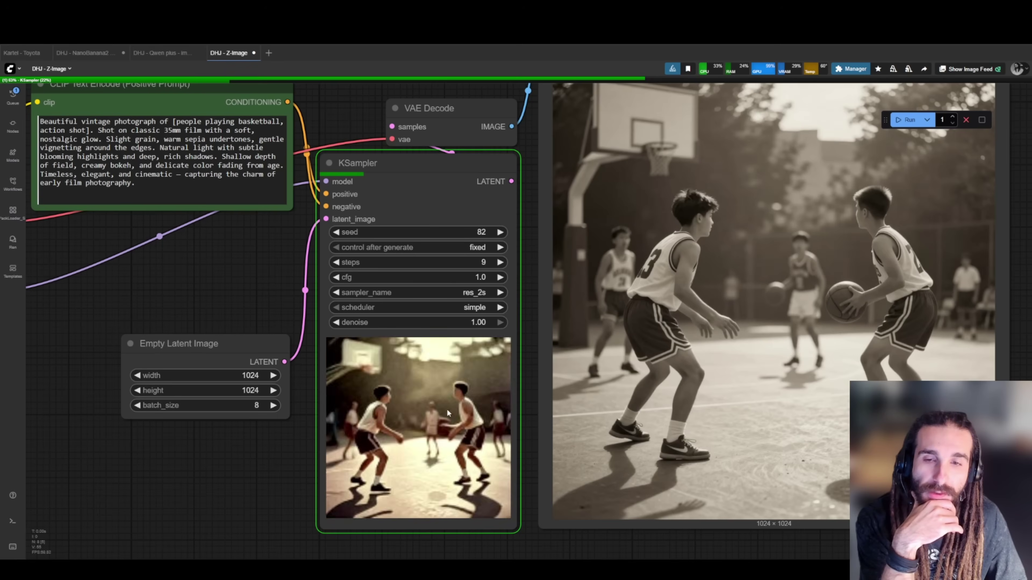
Examine the KSampler's steps and cfg settings up close, including their descriptions.
{"action": "left_click_drag", "start_coordinate": [252, 282], "coordinate": [499, 322]}
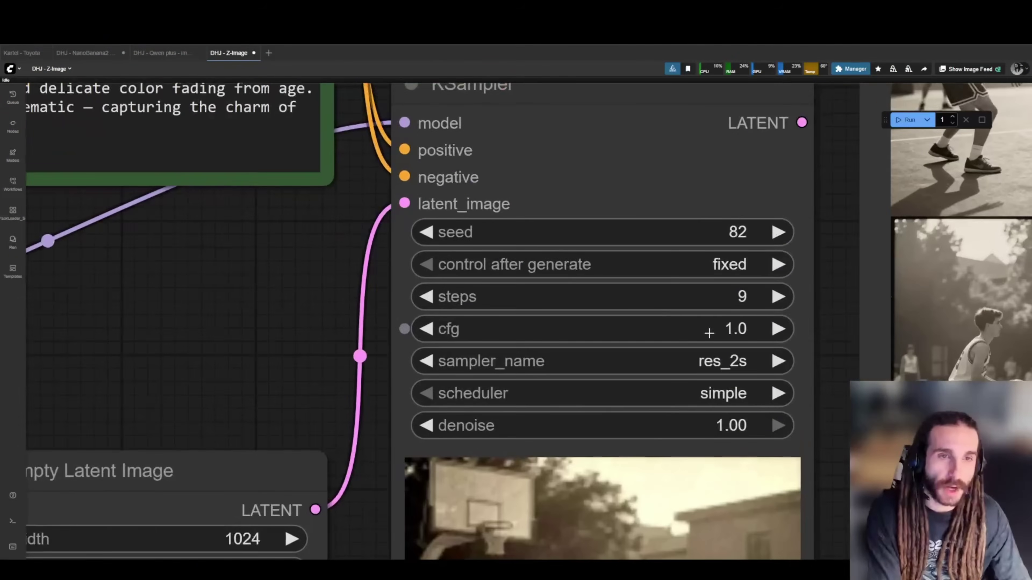
{"action": "scroll", "coordinate": [709, 332], "scroll_direction": "up", "scroll_amount": 3}
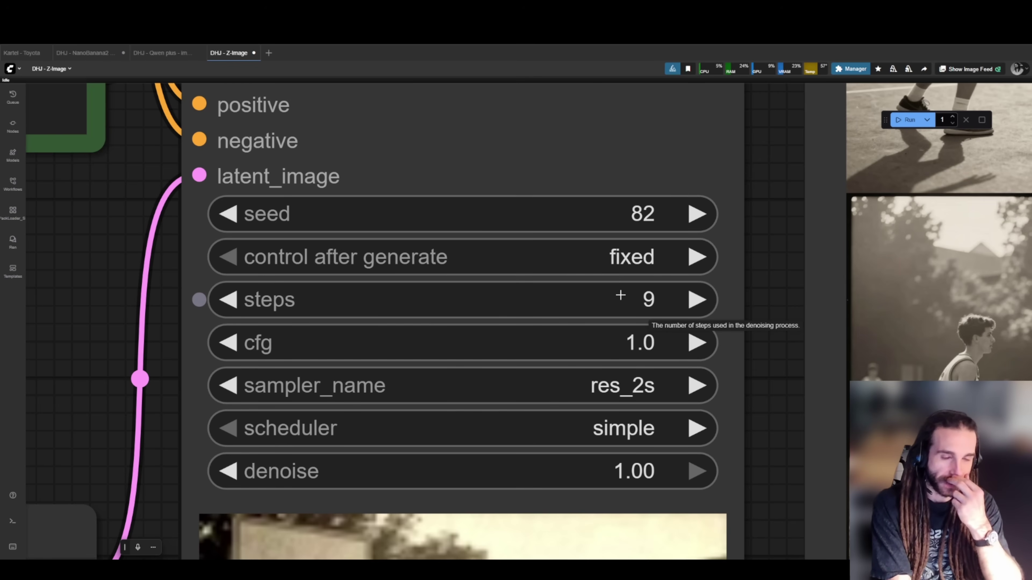
{"action": "scroll", "coordinate": [541, 345], "scroll_direction": "down", "scroll_amount": 2}
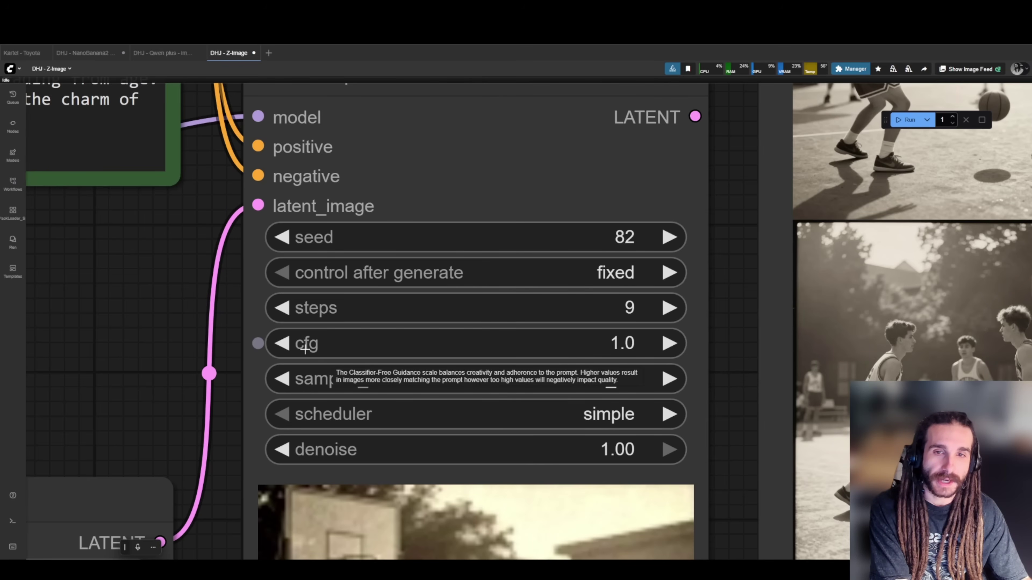
{"action": "scroll", "coordinate": [305, 347], "scroll_direction": "down", "scroll_amount": 2}
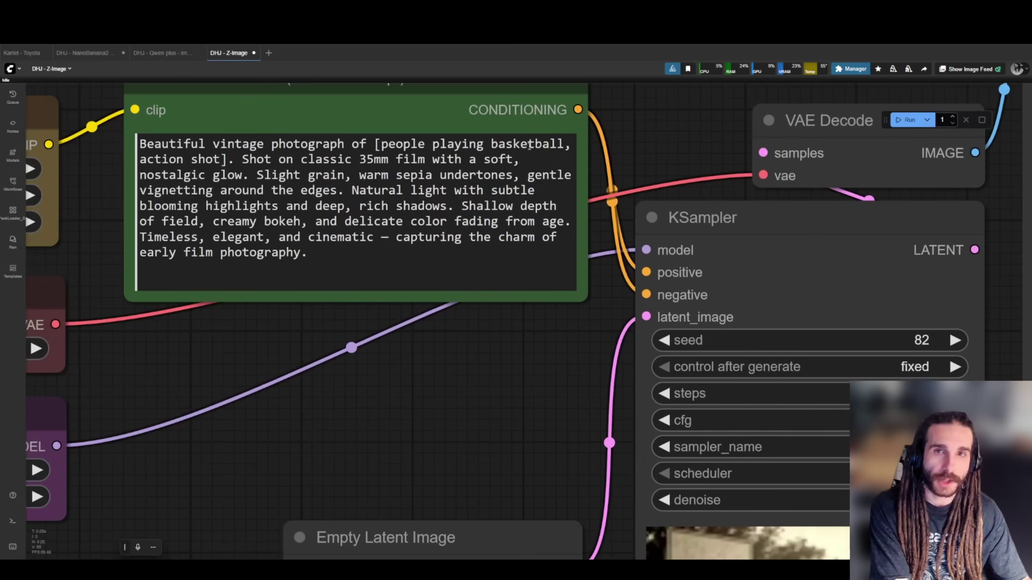
Lower the CLIP Text Encode node to expose its conditioning links to the KSampler's positive and negative inputs.
{"action": "left_click_drag", "start_coordinate": [514, 104], "coordinate": [466, 220]}
{"action": "left_click", "coordinate": [647, 150]}
{"action": "left_click", "coordinate": [548, 144]}
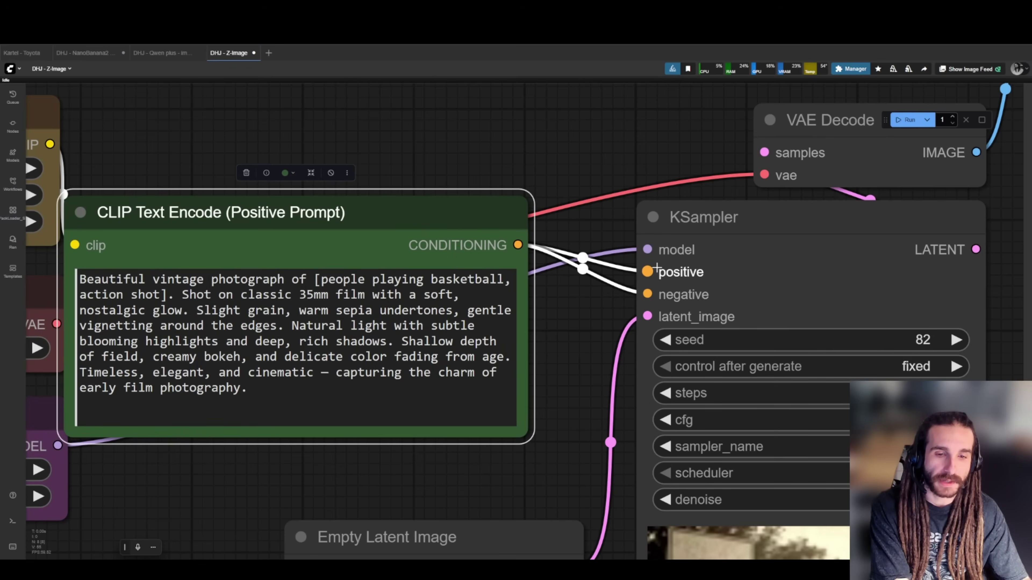
{"action": "left_click", "coordinate": [589, 230]}
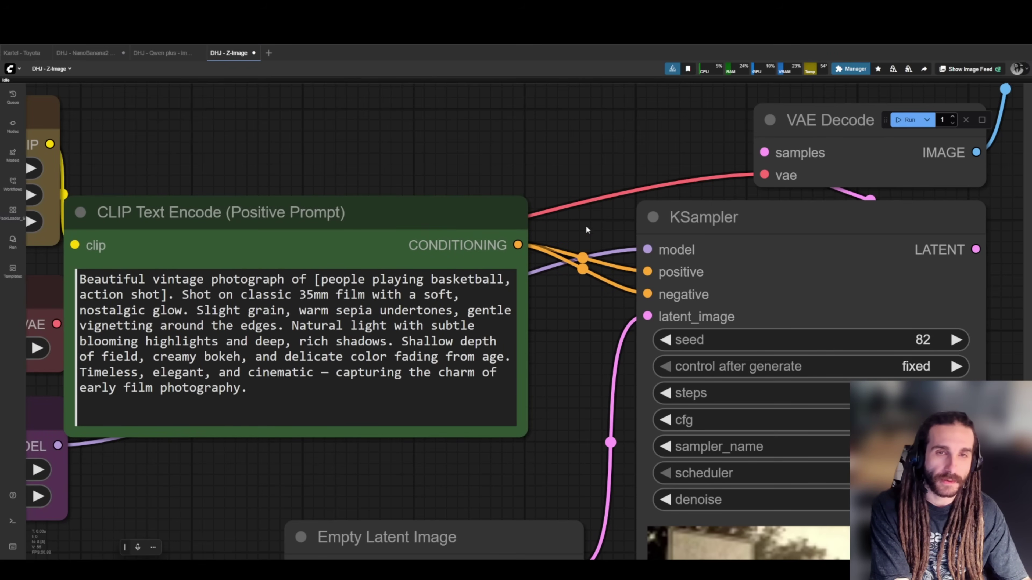
{"action": "left_click_drag", "start_coordinate": [470, 209], "coordinate": [500, 230]}
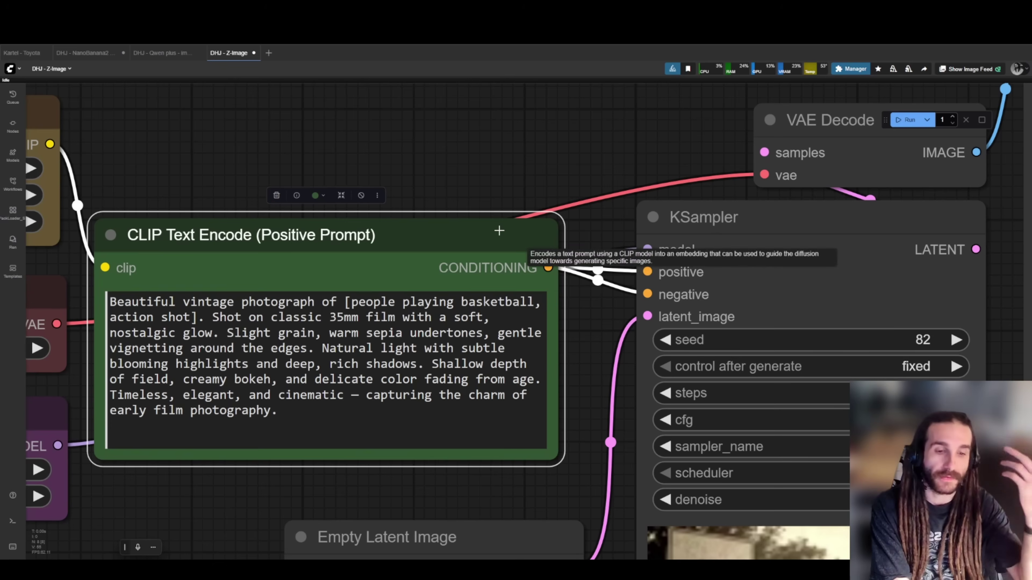
{"action": "left_click", "coordinate": [546, 153]}
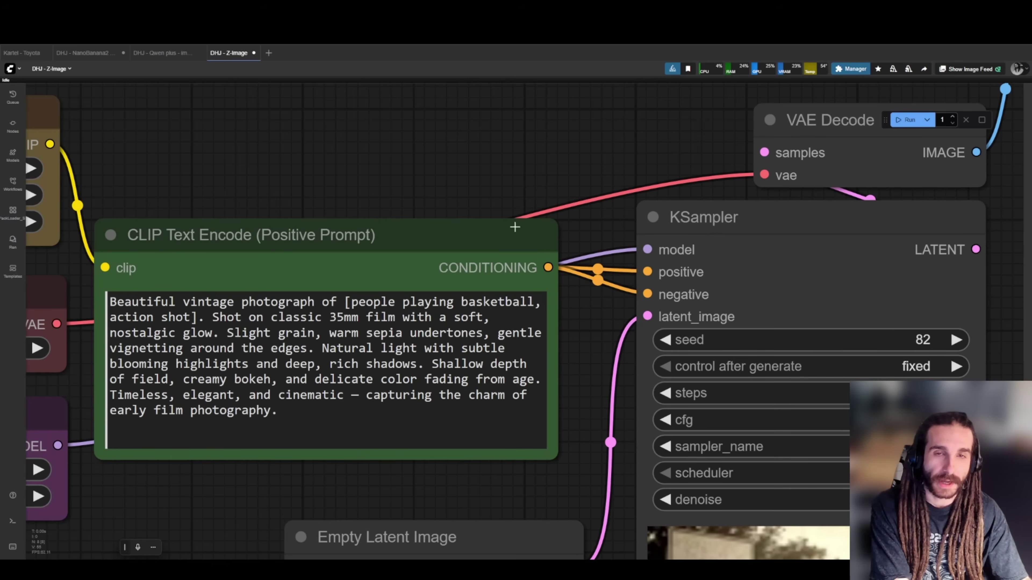
Raise the CLIP Text Encode node back to its earlier place beside the KSampler.
{"action": "left_click_drag", "start_coordinate": [512, 230], "coordinate": [501, 241]}
{"action": "left_click", "coordinate": [519, 183]}
{"action": "left_click", "coordinate": [566, 172]}
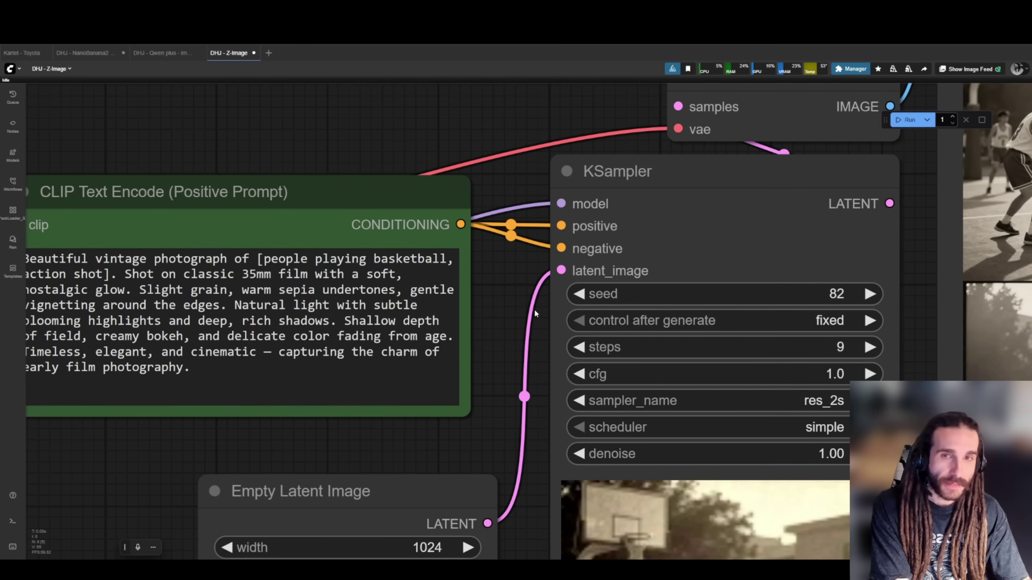
{"action": "left_click_drag", "start_coordinate": [550, 260], "coordinate": [585, 274]}
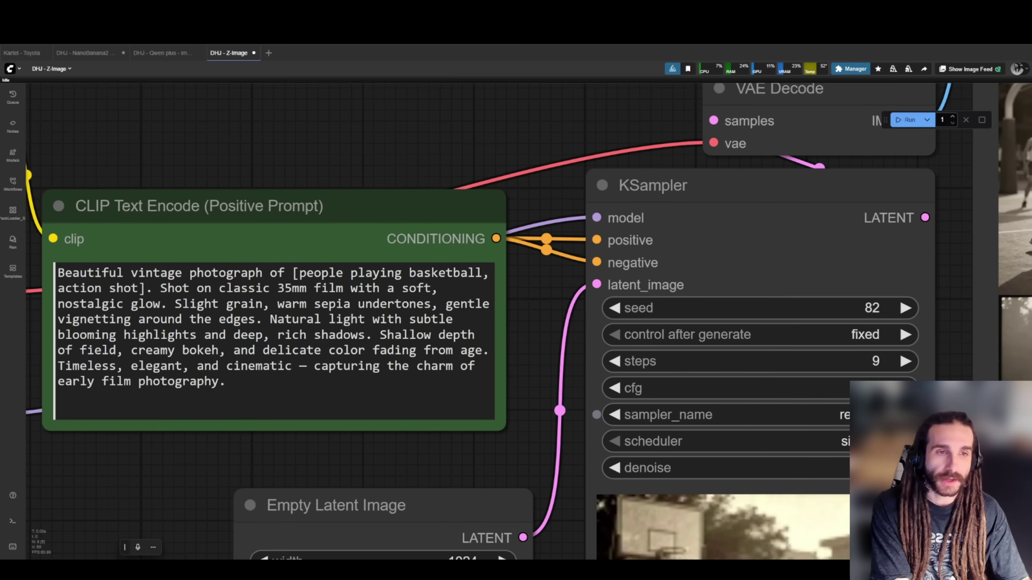
{"action": "left_click_drag", "start_coordinate": [447, 209], "coordinate": [469, 123]}
{"action": "scroll", "coordinate": [554, 286], "scroll_direction": "down", "scroll_amount": 2}
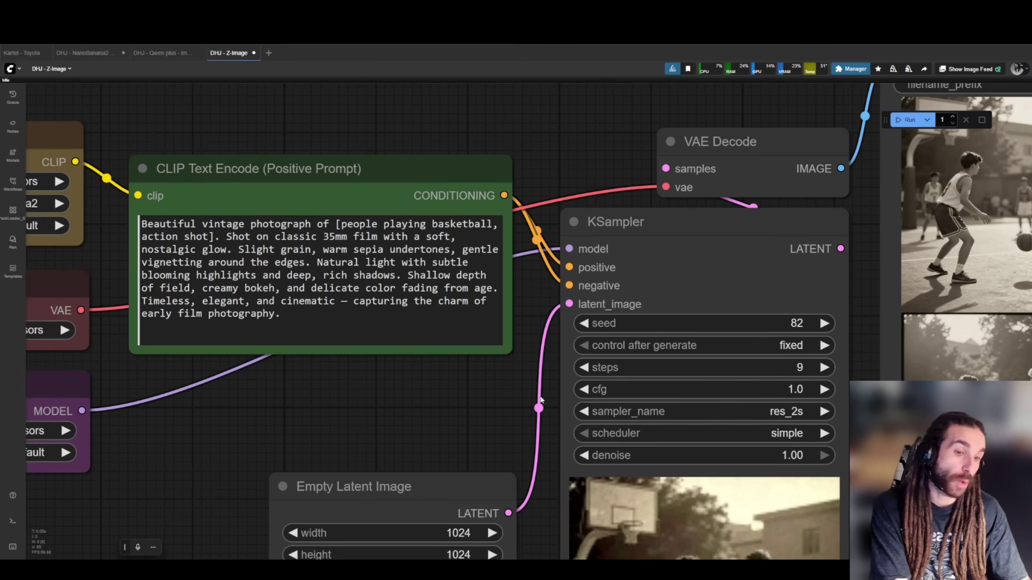
Shift the CLIP Text Encode node slightly away from the KSampler and place the Empty Latent Image node directly beneath it.
{"action": "left_click_drag", "start_coordinate": [493, 403], "coordinate": [368, 369]}
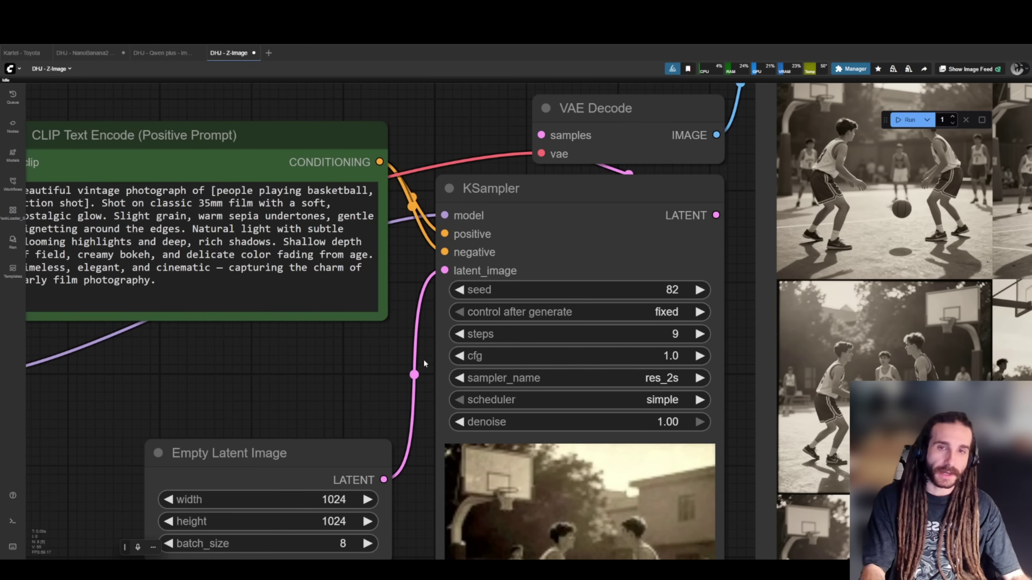
{"action": "left_click", "coordinate": [344, 149]}
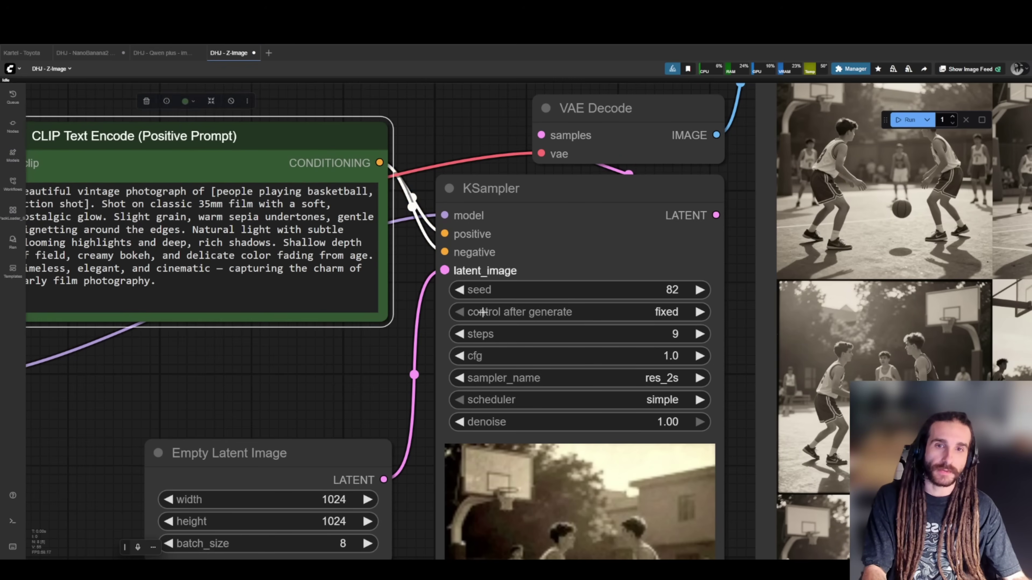
{"action": "left_click_drag", "start_coordinate": [398, 365], "coordinate": [440, 381]}
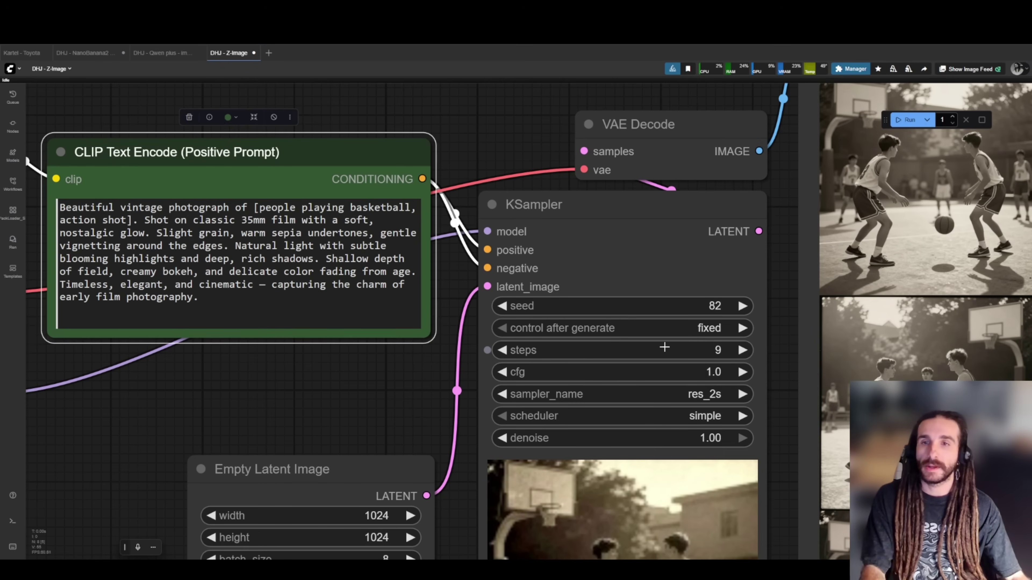
{"action": "scroll", "coordinate": [461, 369], "scroll_direction": "down", "scroll_amount": 3}
{"action": "left_click_drag", "start_coordinate": [398, 213], "coordinate": [401, 234]}
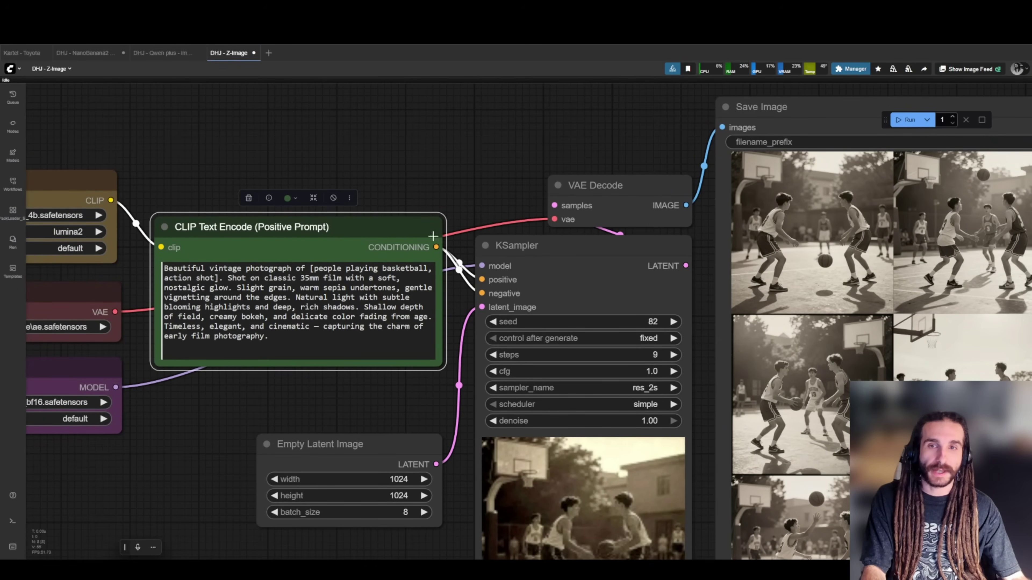
{"action": "left_click", "coordinate": [468, 169]}
{"action": "left_click_drag", "start_coordinate": [303, 234], "coordinate": [276, 233]}
{"action": "left_click", "coordinate": [461, 151]}
{"action": "left_click_drag", "start_coordinate": [506, 225], "coordinate": [424, 225]}
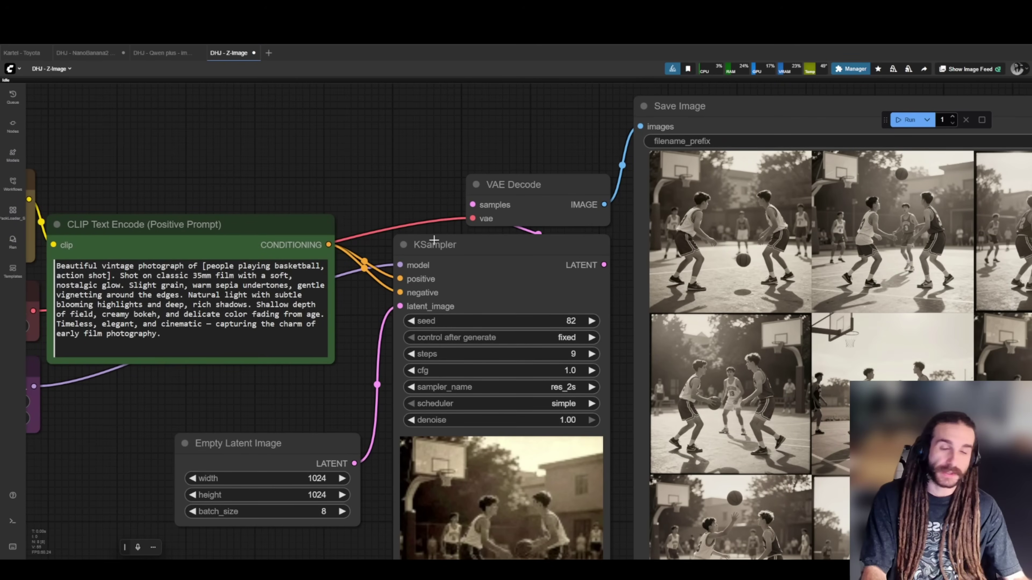
{"action": "left_click_drag", "start_coordinate": [336, 441], "coordinate": [309, 388]}
{"action": "left_click", "coordinate": [355, 421]}
Enlarge the first basketball image from the Save Image node's batch grid and advance to the second.
{"action": "scroll", "coordinate": [357, 423], "scroll_direction": "down", "scroll_amount": 2}
{"action": "left_click_drag", "start_coordinate": [357, 423], "coordinate": [228, 352]}
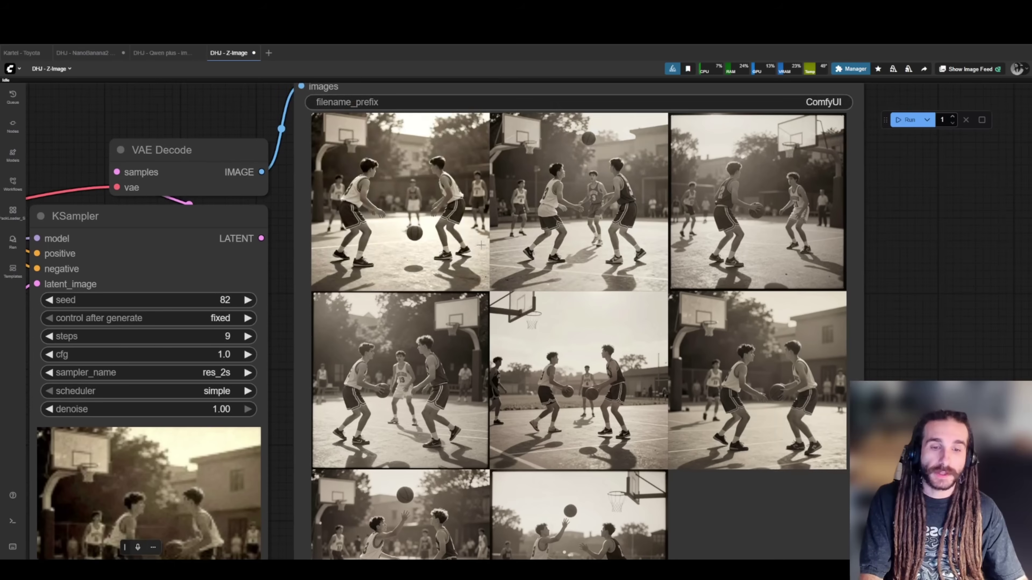
{"action": "scroll", "coordinate": [481, 245], "scroll_direction": "down", "scroll_amount": 2}
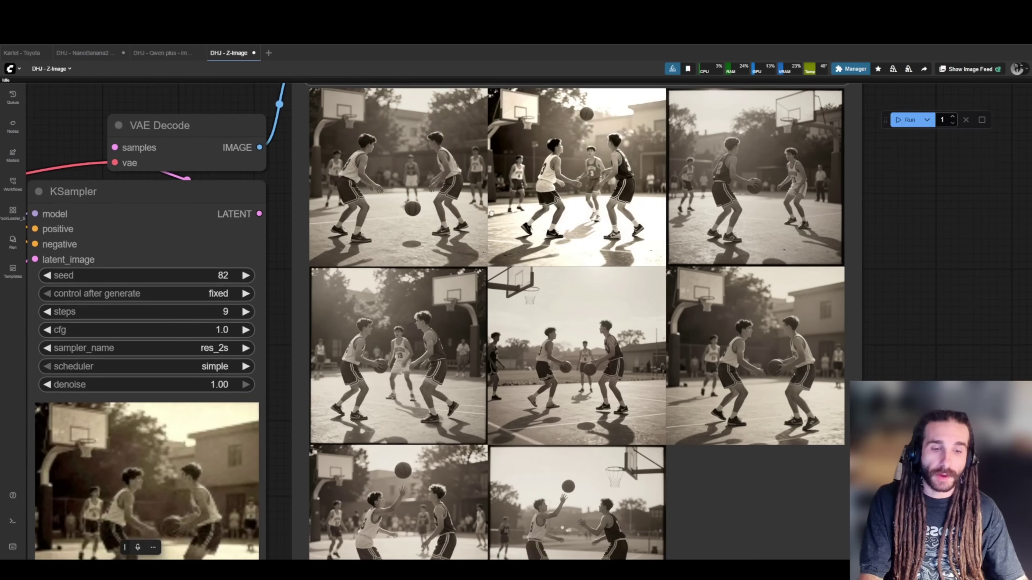
{"action": "scroll", "coordinate": [494, 260], "scroll_direction": "up", "scroll_amount": 2}
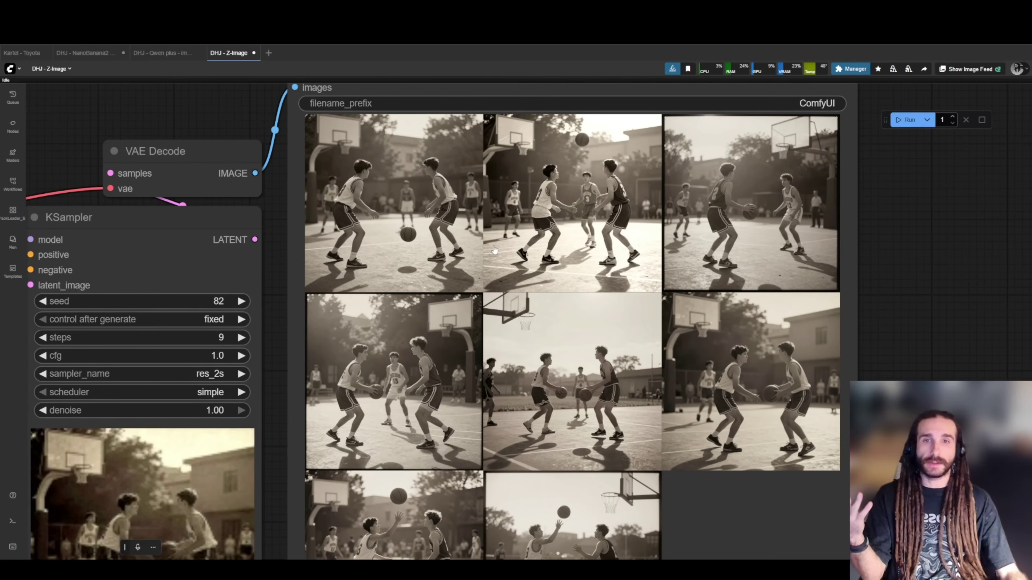
{"action": "left_click", "coordinate": [427, 245]}
{"action": "key", "text": "Right"}
{"action": "scroll", "coordinate": [408, 280], "scroll_direction": "down", "scroll_amount": 3}
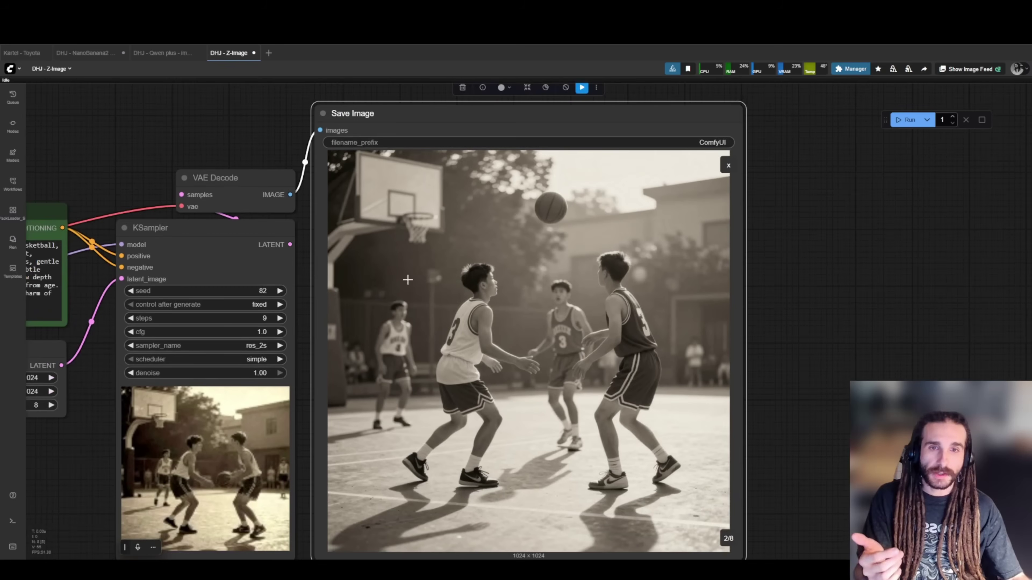
Browse back and forth through all the enlarged basketball images in the batch, and return to the grid.
{"action": "left_click_drag", "start_coordinate": [408, 280], "coordinate": [418, 244]}
{"action": "scroll", "coordinate": [463, 263], "scroll_direction": "up", "scroll_amount": 1}
{"action": "key", "text": "Right"}
{"action": "key", "text": "Right"}
{"action": "key", "text": "Right"}
{"action": "key", "text": "Right"}
{"action": "key", "text": "Right"}
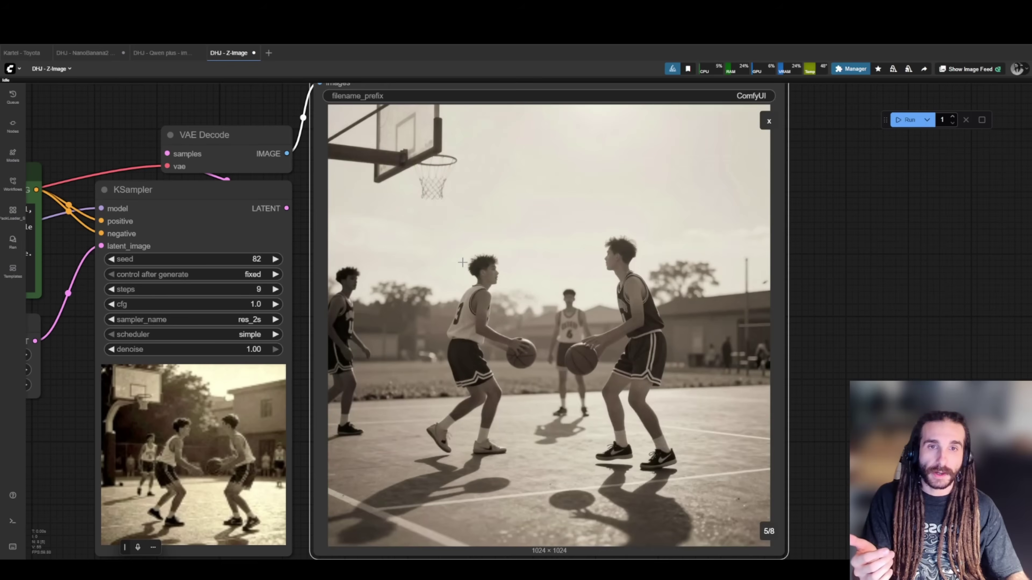
{"action": "key", "text": "Right"}
{"action": "key", "text": "Right"}
{"action": "key", "text": "Right"}
{"action": "key", "text": "Right"}
{"action": "key", "text": "Right"}
{"action": "key", "text": "Right"}
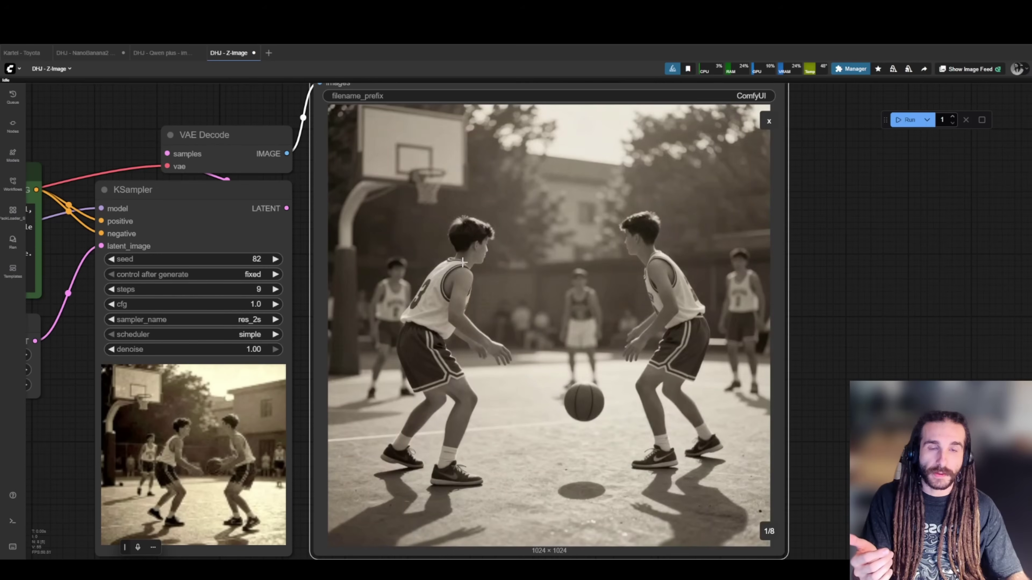
{"action": "key", "text": "Right"}
{"action": "key", "text": "Right"}
{"action": "key", "text": "Right"}
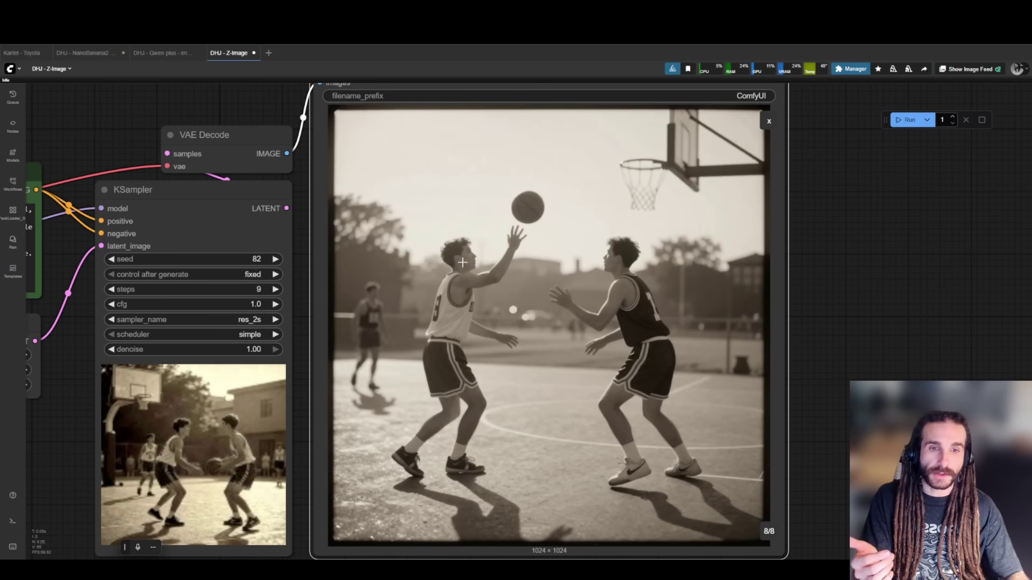
{"action": "key", "text": "Left"}
{"action": "key", "text": "Left"}
{"action": "key", "text": "Left"}
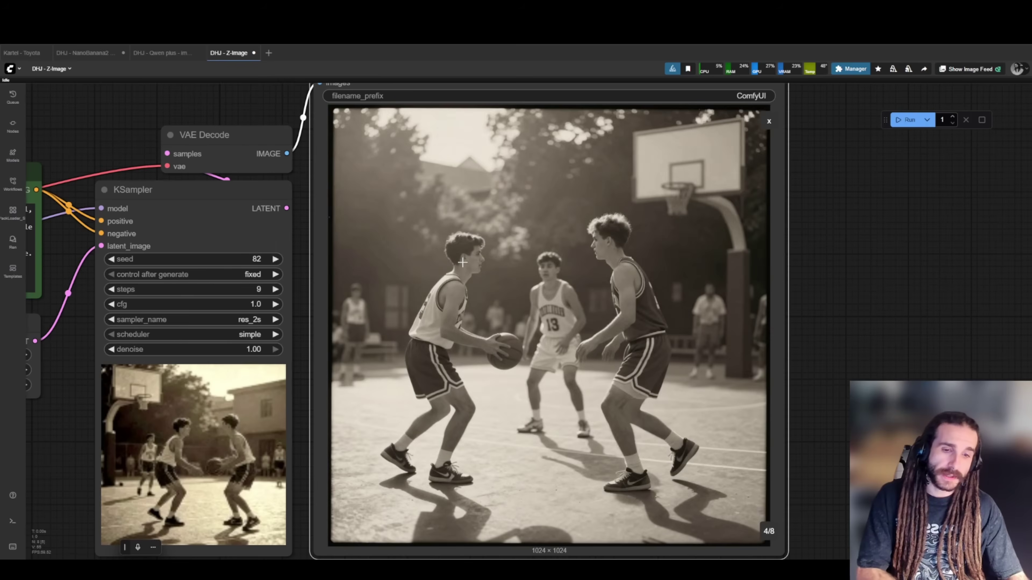
{"action": "key", "text": "Right"}
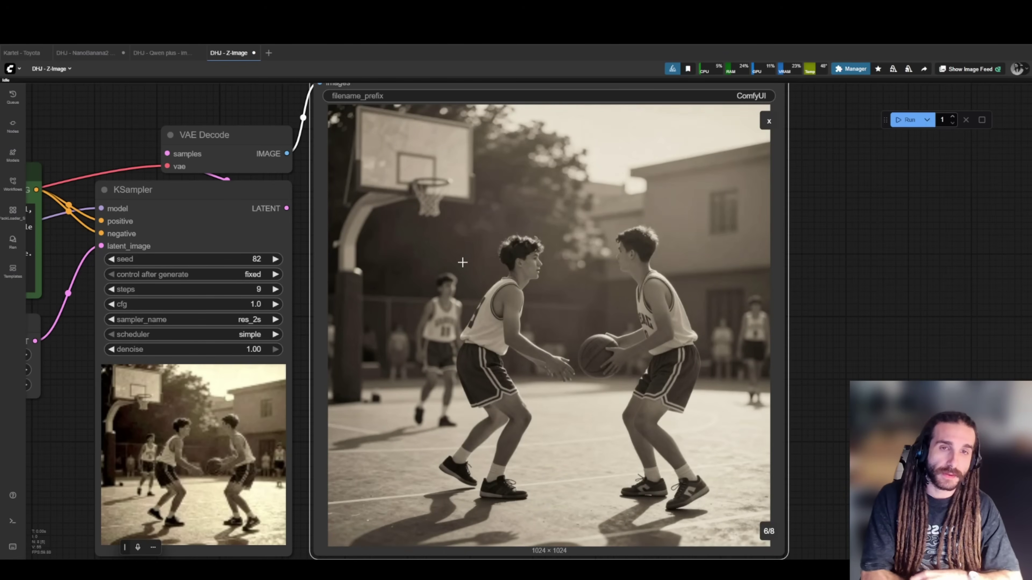
{"action": "key", "text": "Right"}
{"action": "key", "text": "Right"}
{"action": "key", "text": "Right"}
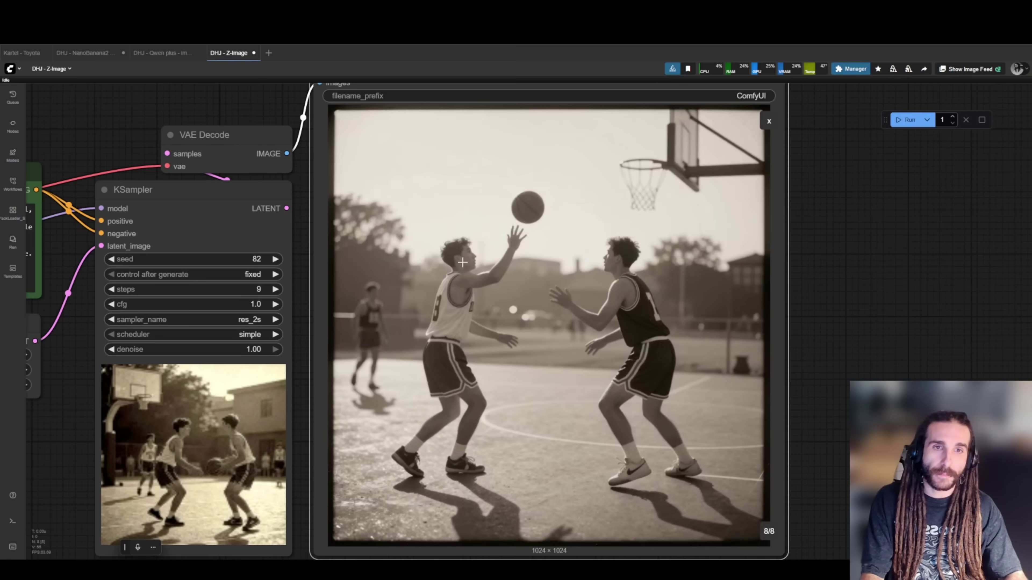
{"action": "key", "text": "Right"}
{"action": "key", "text": "Escape"}
Move the Load CLIP, Load VAE and Load Diffusion Model nodes farther away from the CLIP Text Encode node.
{"action": "scroll", "coordinate": [419, 281], "scroll_direction": "down", "scroll_amount": 5}
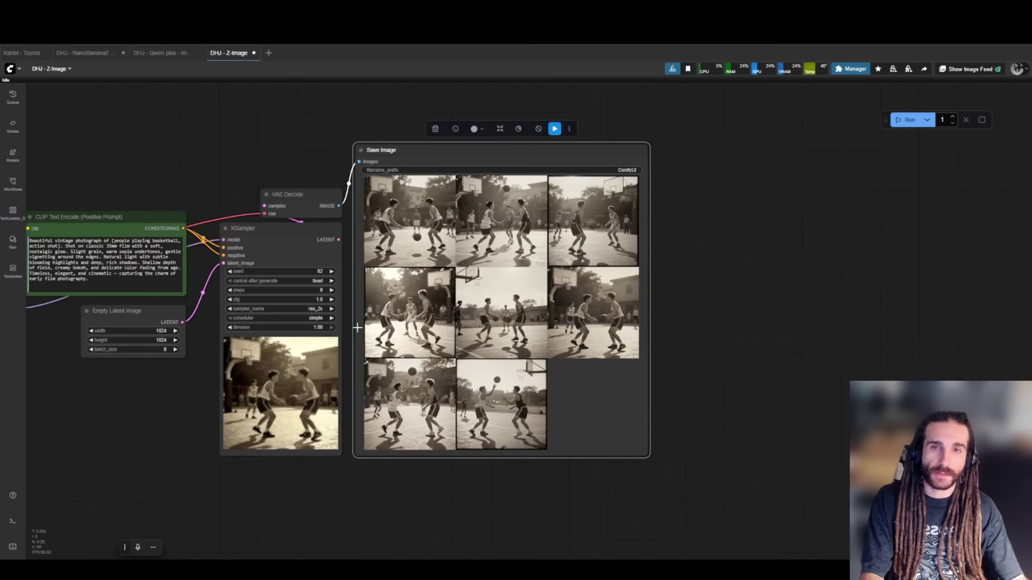
{"action": "left_click_drag", "start_coordinate": [157, 388], "coordinate": [483, 398]}
{"action": "left_click_drag", "start_coordinate": [410, 410], "coordinate": [470, 470]}
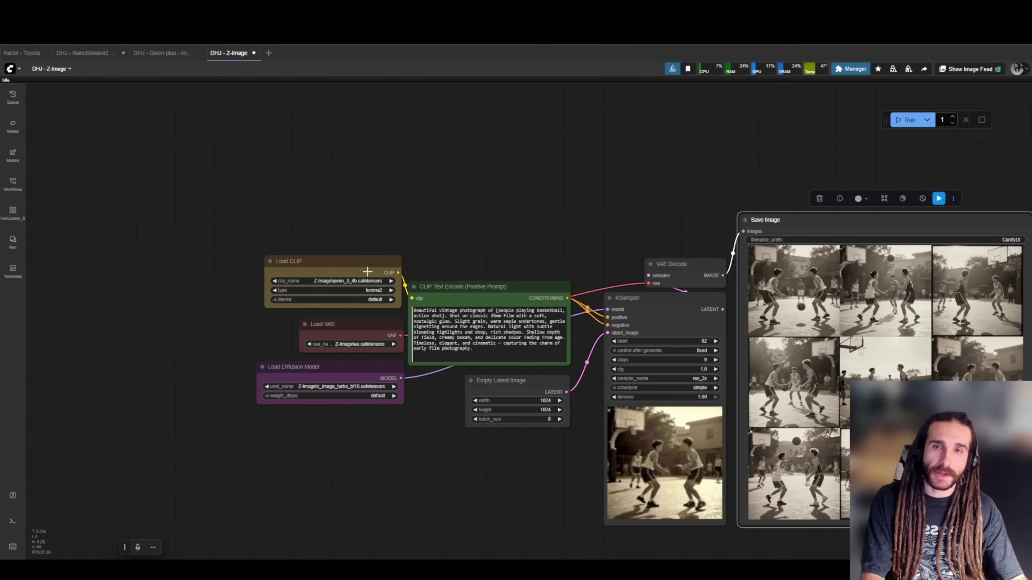
{"action": "left_click_drag", "start_coordinate": [362, 273], "coordinate": [315, 275]}
{"action": "left_click_drag", "start_coordinate": [372, 331], "coordinate": [317, 331]}
{"action": "left_click_drag", "start_coordinate": [366, 375], "coordinate": [315, 382]}
{"action": "left_click_drag", "start_coordinate": [330, 332], "coordinate": [334, 336]}
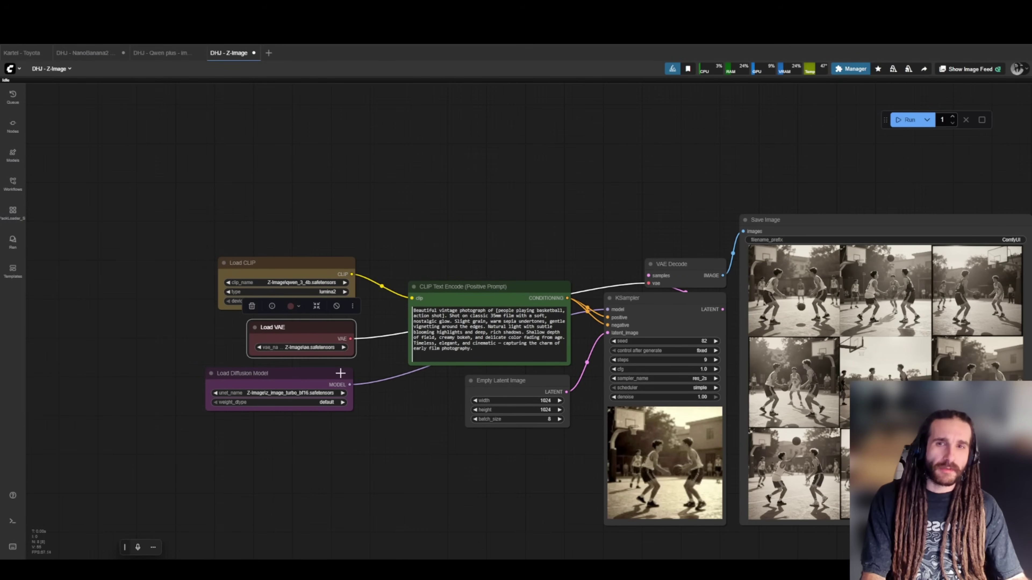
Nudge the Load Diffusion Model node slightly farther below the Load VAE node.
{"action": "left_click_drag", "start_coordinate": [340, 373], "coordinate": [343, 376]}
{"action": "left_click", "coordinate": [395, 390]}
Replace the bracketed prompt subject with 'a dog mid air catching a hot dog, in the background a plane flys overhead, with a banner that reads "Machine Delusions"'.
{"action": "left_click", "coordinate": [489, 345]}
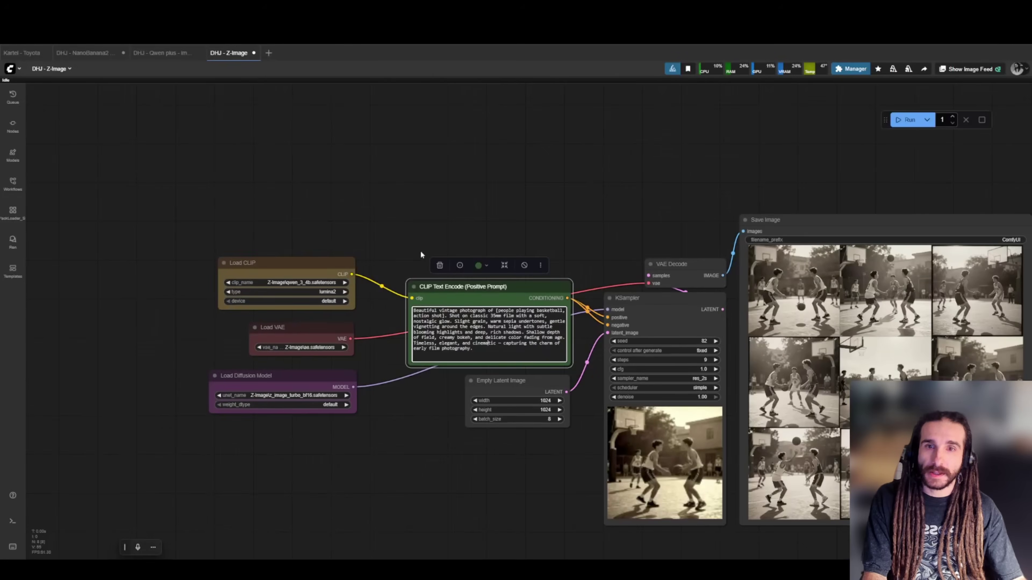
{"action": "scroll", "coordinate": [487, 338], "scroll_direction": "up", "scroll_amount": 8}
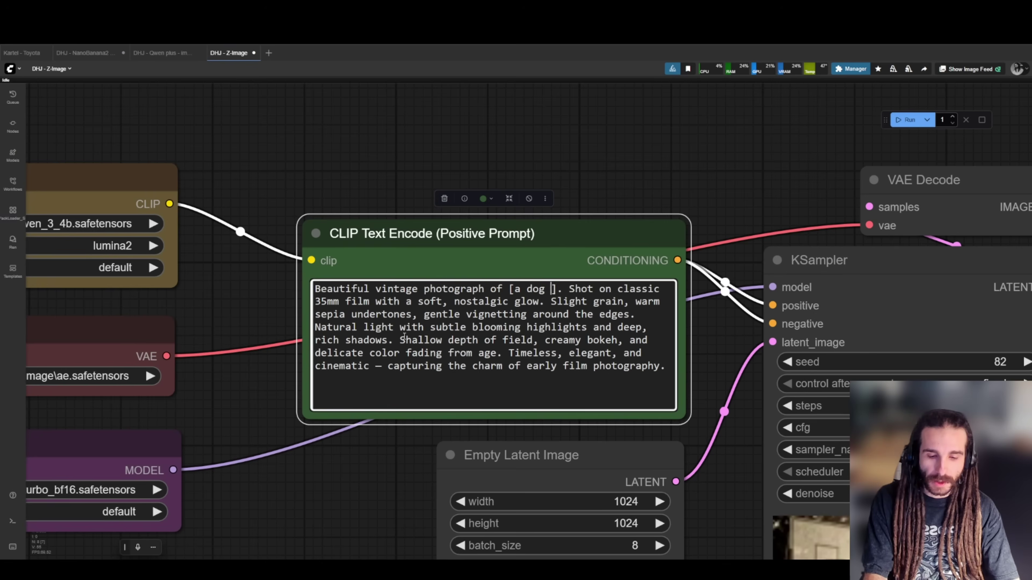
{"action": "type", "text": "mid air catching a hi"}
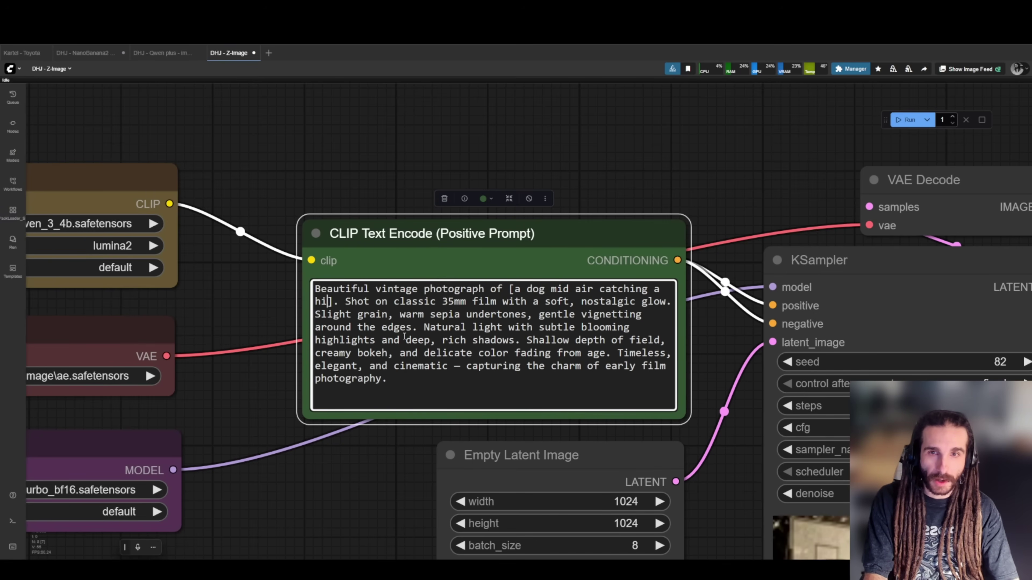
{"action": "key", "text": "BackSpace"}
{"action": "type", "text": "ot dog, in the background"}
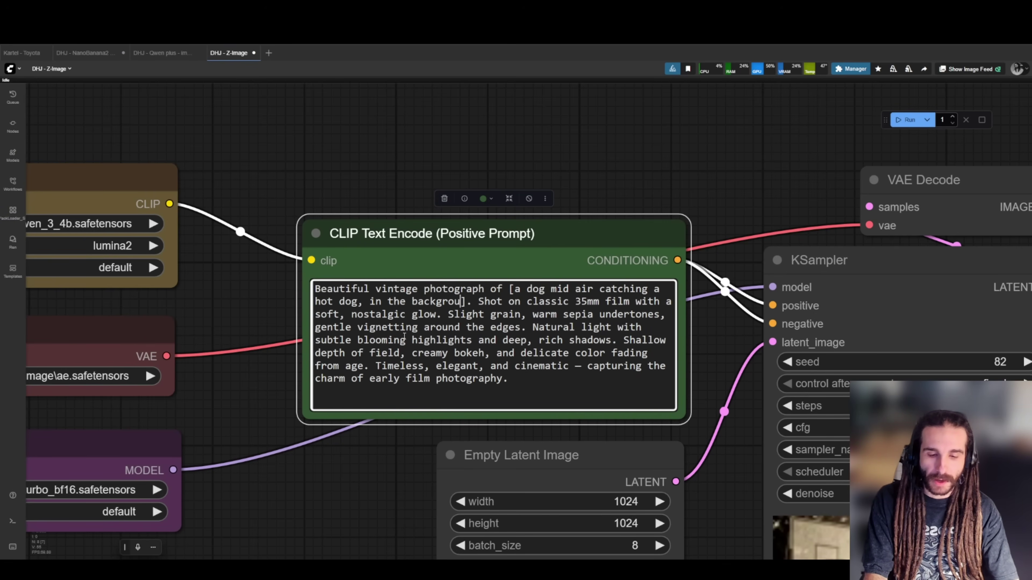
{"action": "type", "text": " a plane flys overhead, with a banner that reads \"Machine "}
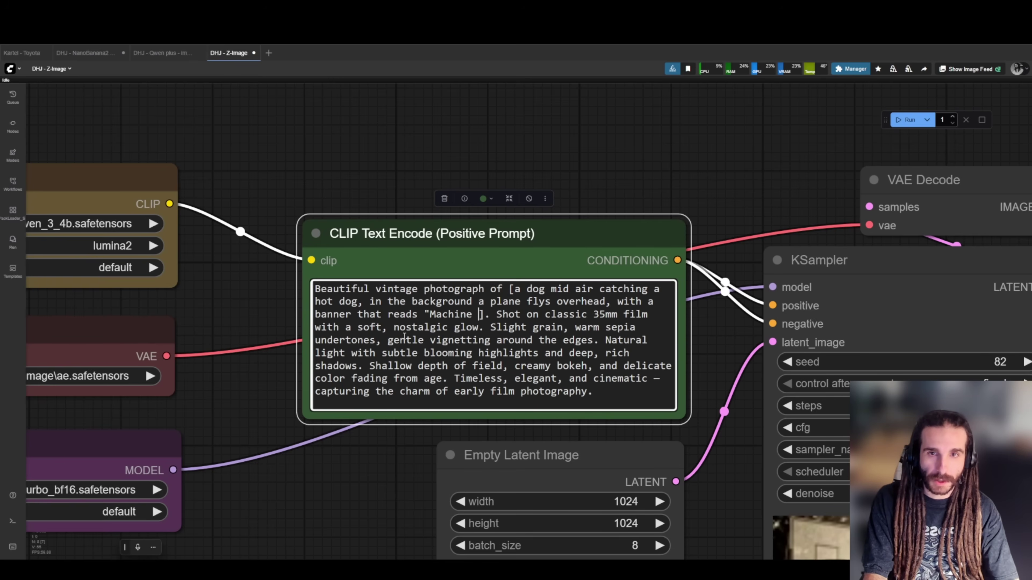
{"action": "type", "text": "Delusions\""}
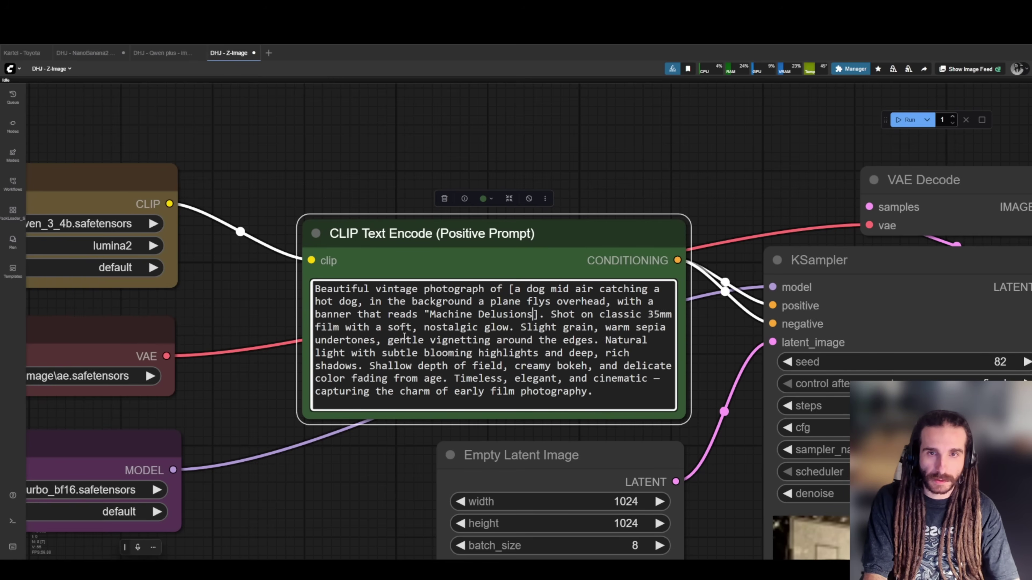
Interrupt the running generation and restart it with the Empty Latent Image batch size set to 4.
{"action": "scroll", "coordinate": [566, 308], "scroll_direction": "down", "scroll_amount": 7}
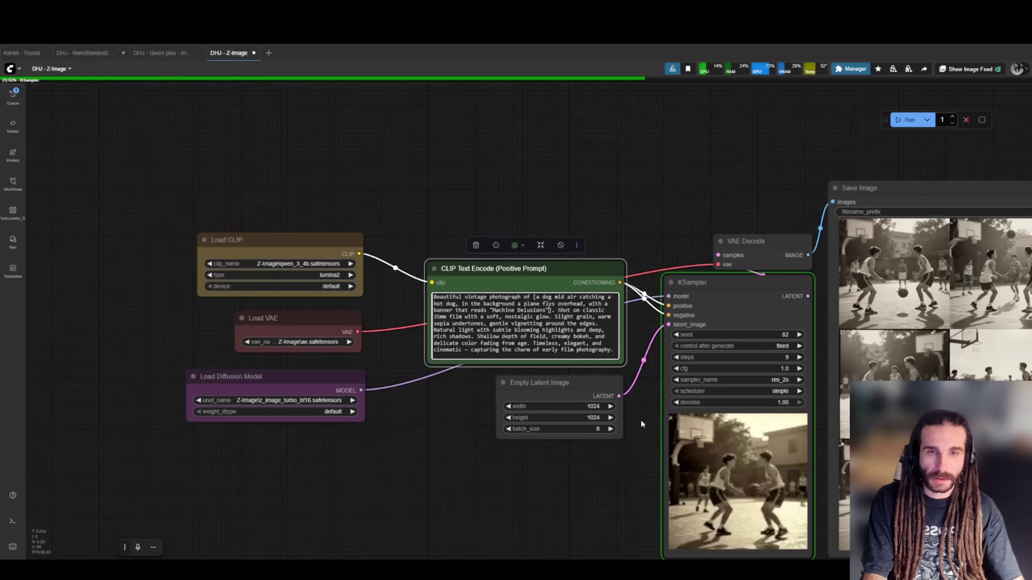
{"action": "left_click_drag", "start_coordinate": [641, 420], "coordinate": [378, 347]}
{"action": "scroll", "coordinate": [378, 347], "scroll_direction": "up", "scroll_amount": 2}
{"action": "left_click_drag", "start_coordinate": [186, 397], "coordinate": [232, 408]}
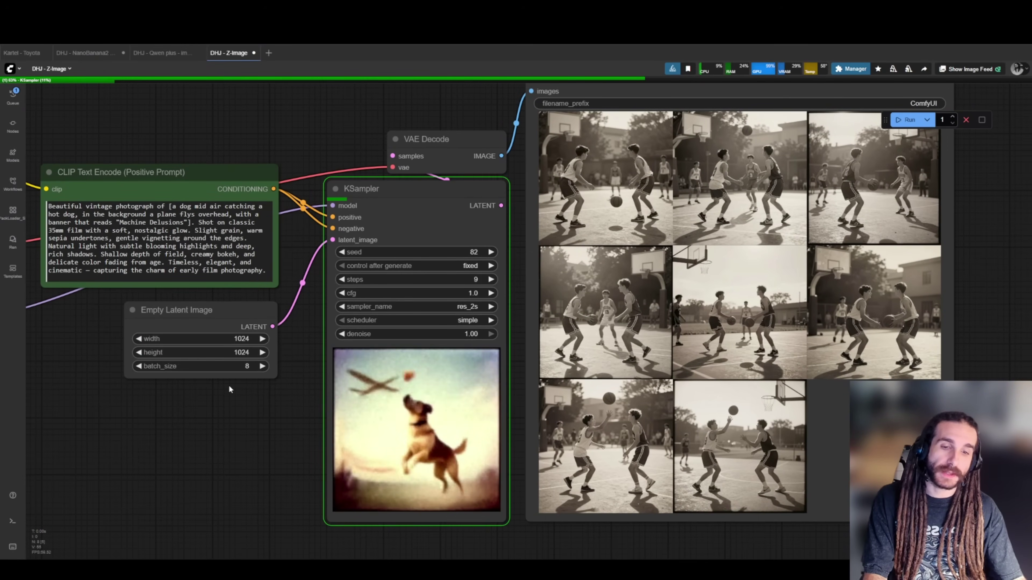
{"action": "left_click", "coordinate": [966, 120]}
{"action": "left_click", "coordinate": [243, 366]}
{"action": "type", "text": "4"}
{"action": "key", "text": "Return"}
{"action": "key", "text": "ctrl+Return"}
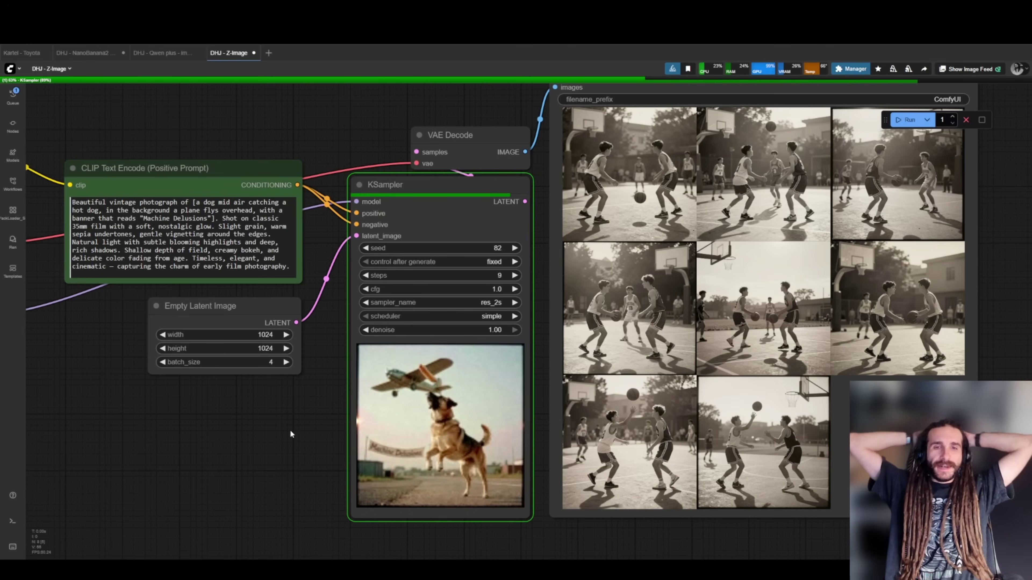
Inspect the two lower dog images in the Save Image grid up close, checking the hot dog, plane and banner lettering.
{"action": "scroll", "coordinate": [837, 432], "scroll_direction": "up", "scroll_amount": 7}
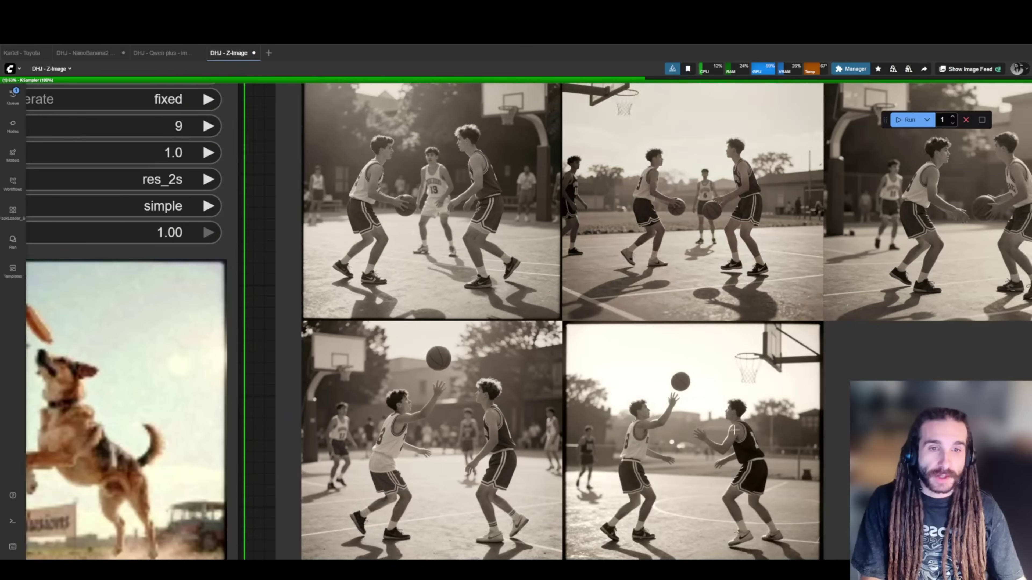
{"action": "left_click_drag", "start_coordinate": [743, 438], "coordinate": [755, 328]}
{"action": "scroll", "coordinate": [648, 380], "scroll_direction": "down", "scroll_amount": 3}
{"action": "left_click_drag", "start_coordinate": [690, 363], "coordinate": [530, 396]}
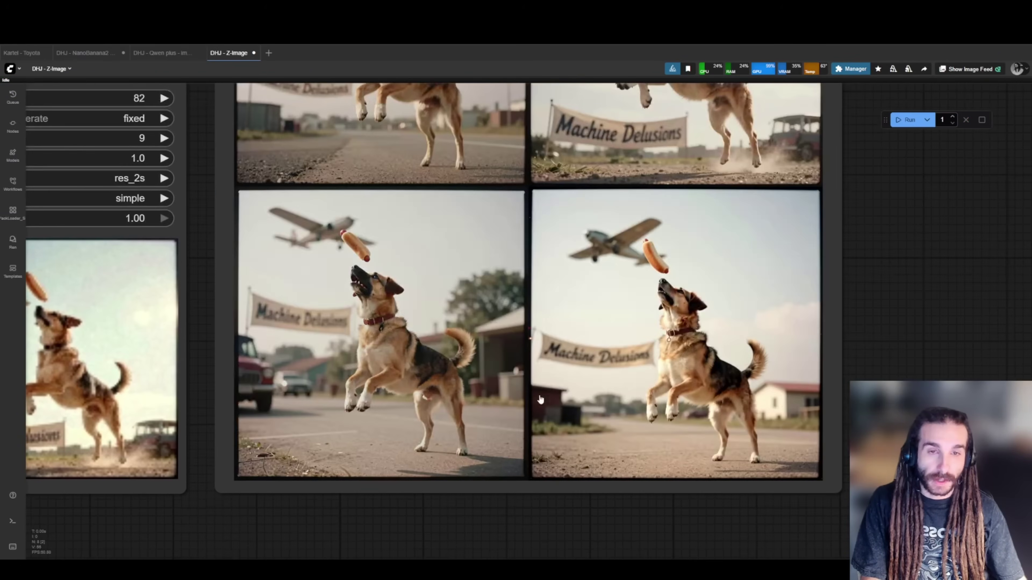
{"action": "scroll", "coordinate": [541, 393], "scroll_direction": "up", "scroll_amount": 6}
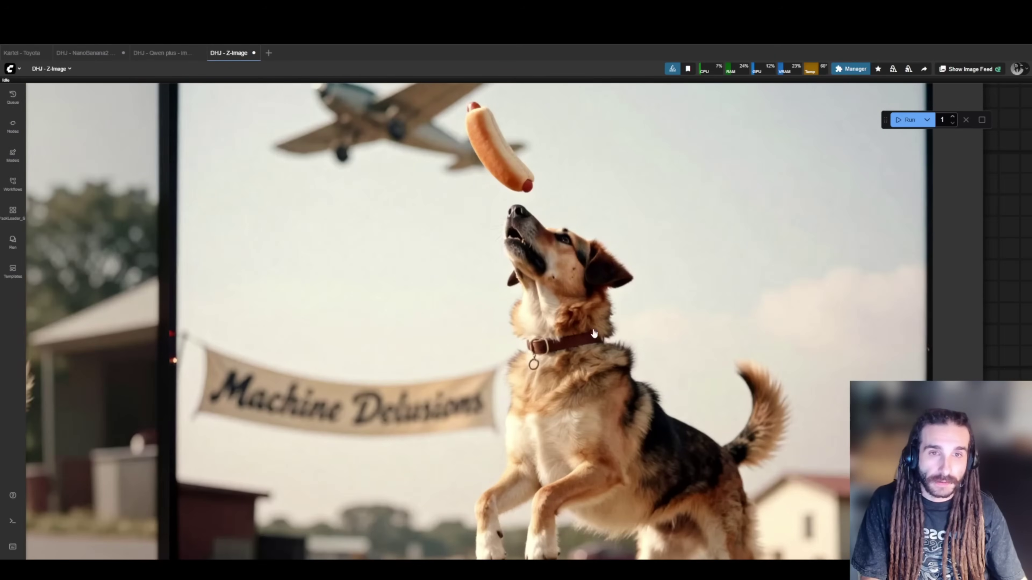
{"action": "scroll", "coordinate": [628, 349], "scroll_direction": "up", "scroll_amount": 2}
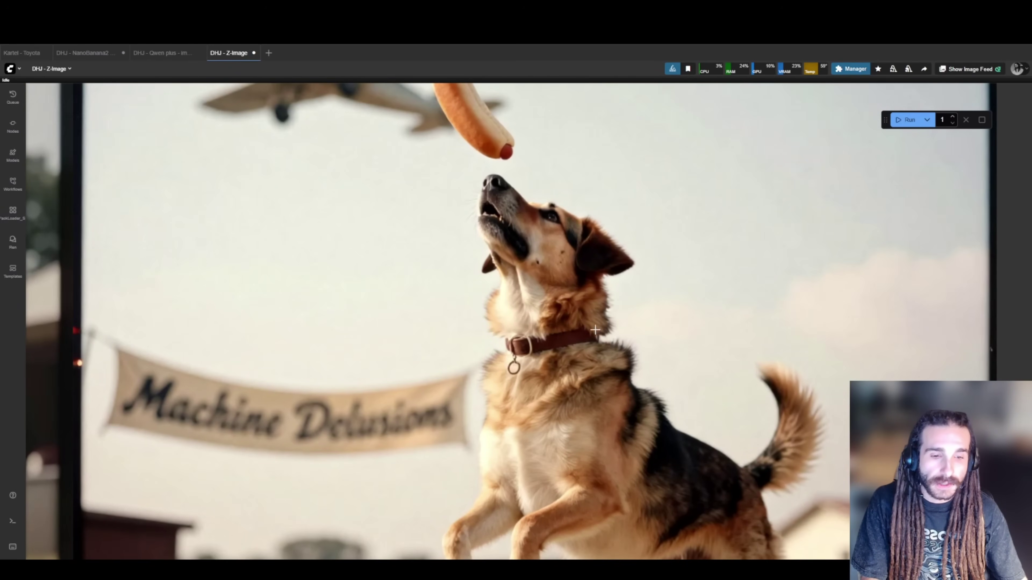
{"action": "left_click_drag", "start_coordinate": [654, 392], "coordinate": [666, 486]}
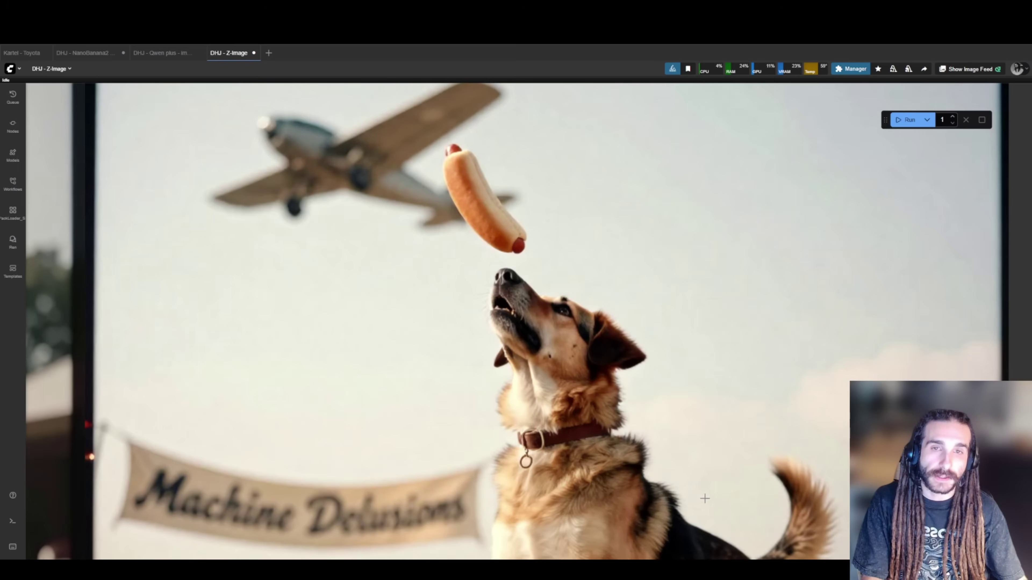
{"action": "scroll", "coordinate": [702, 489], "scroll_direction": "down", "scroll_amount": 5}
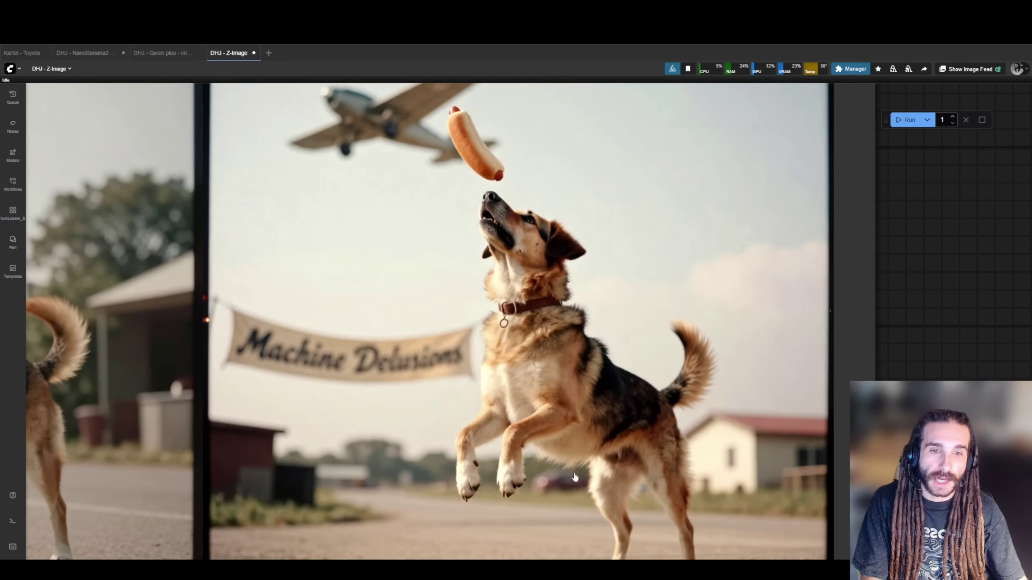
{"action": "left_click_drag", "start_coordinate": [575, 478], "coordinate": [636, 349]}
{"action": "left_click_drag", "start_coordinate": [524, 321], "coordinate": [736, 375]}
{"action": "left_click_drag", "start_coordinate": [523, 324], "coordinate": [756, 389]}
{"action": "scroll", "coordinate": [682, 341], "scroll_direction": "up", "scroll_amount": 5}
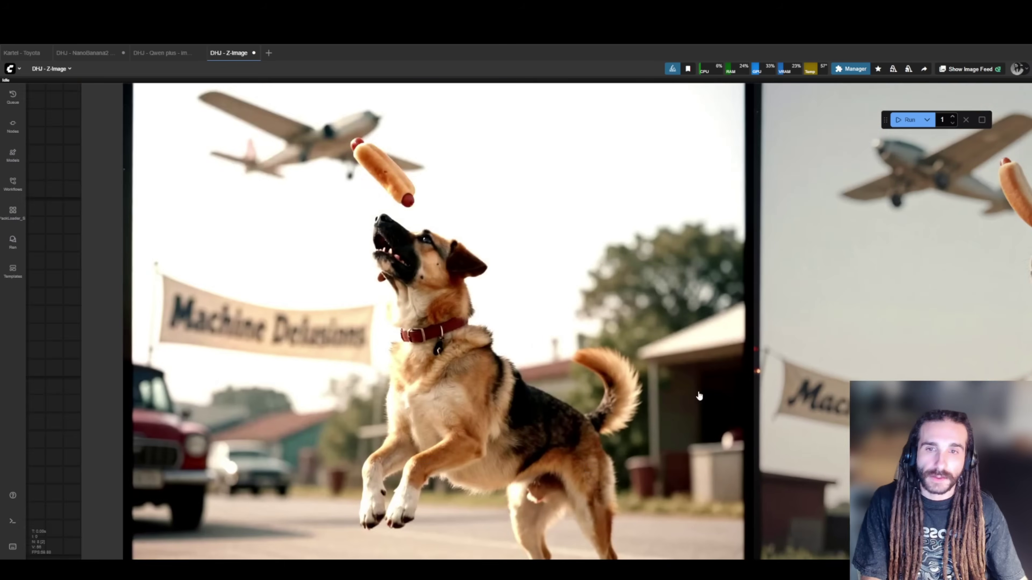
{"action": "scroll", "coordinate": [645, 379], "scroll_direction": "up", "scroll_amount": 2}
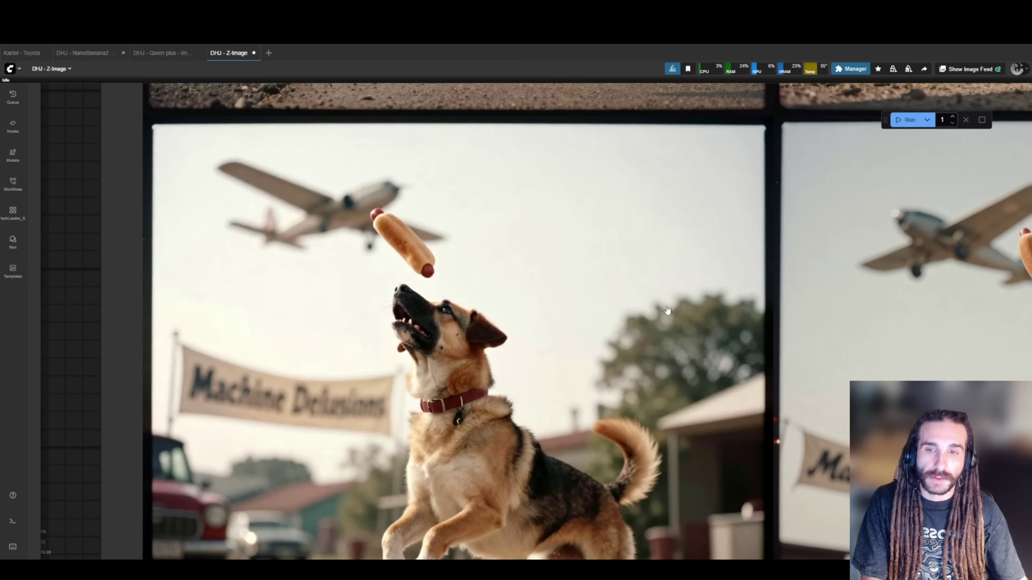
Examine the fur and banner detail in the upper dog images, and compare all four images in the Save Image grid.
{"action": "scroll", "coordinate": [318, 363], "scroll_direction": "up", "scroll_amount": 5}
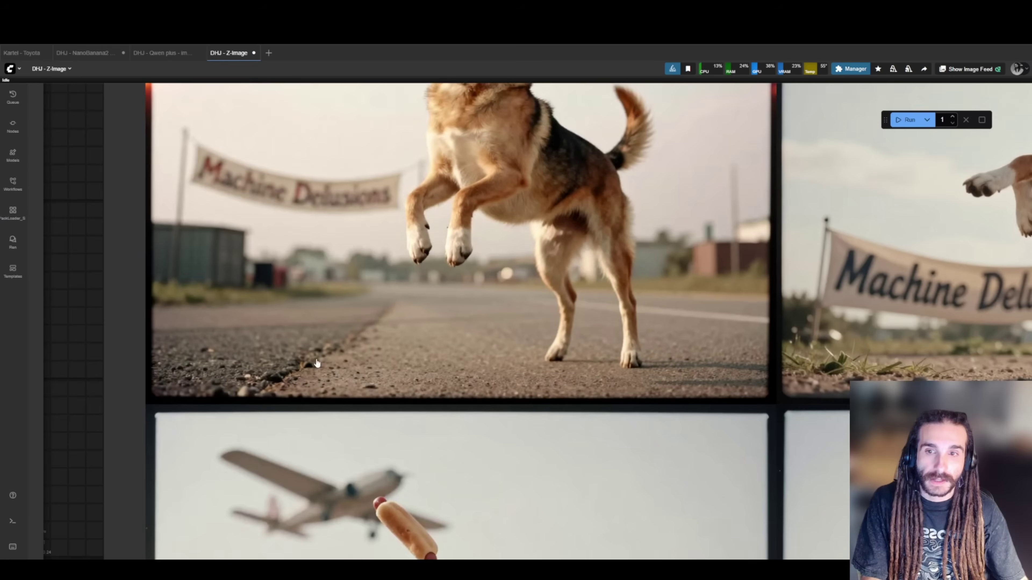
{"action": "scroll", "coordinate": [481, 268], "scroll_direction": "up", "scroll_amount": 5}
{"action": "scroll", "coordinate": [469, 231], "scroll_direction": "up", "scroll_amount": 1}
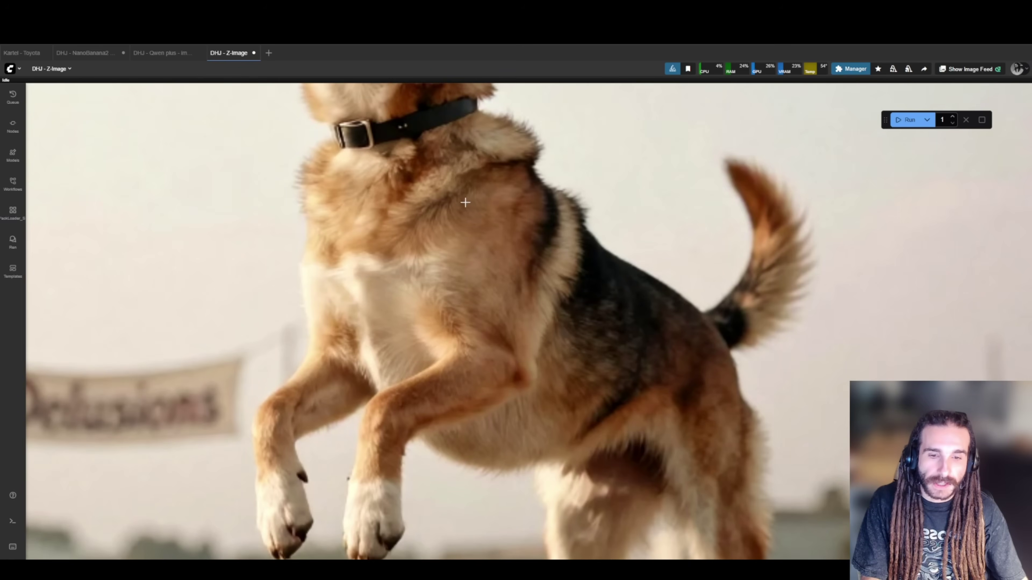
{"action": "left_click_drag", "start_coordinate": [493, 196], "coordinate": [490, 299]}
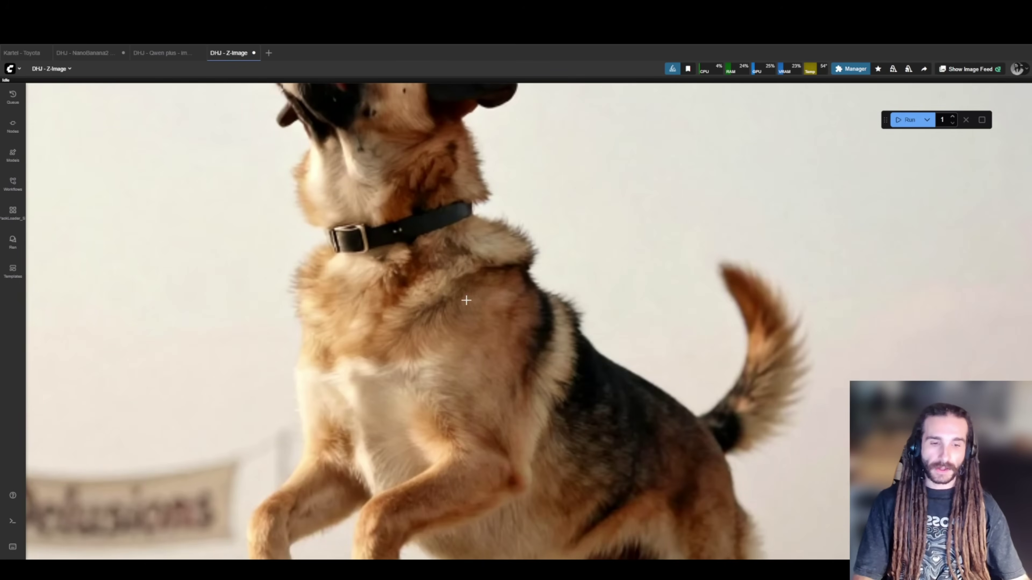
{"action": "scroll", "coordinate": [467, 299], "scroll_direction": "down", "scroll_amount": 2}
{"action": "scroll", "coordinate": [486, 281], "scroll_direction": "down", "scroll_amount": 9}
{"action": "left_click_drag", "start_coordinate": [494, 297], "coordinate": [405, 346]}
{"action": "left_click_drag", "start_coordinate": [562, 426], "coordinate": [468, 408]}
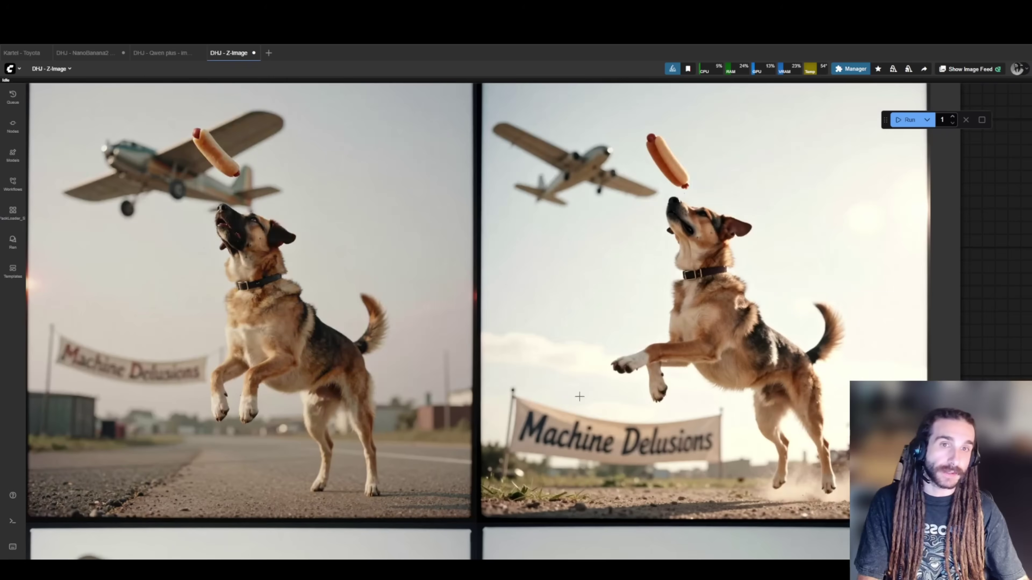
{"action": "scroll", "coordinate": [570, 230], "scroll_direction": "down", "scroll_amount": 1}
{"action": "scroll", "coordinate": [570, 231], "scroll_direction": "down", "scroll_amount": 5}
{"action": "left_click_drag", "start_coordinate": [443, 339], "coordinate": [504, 152]}
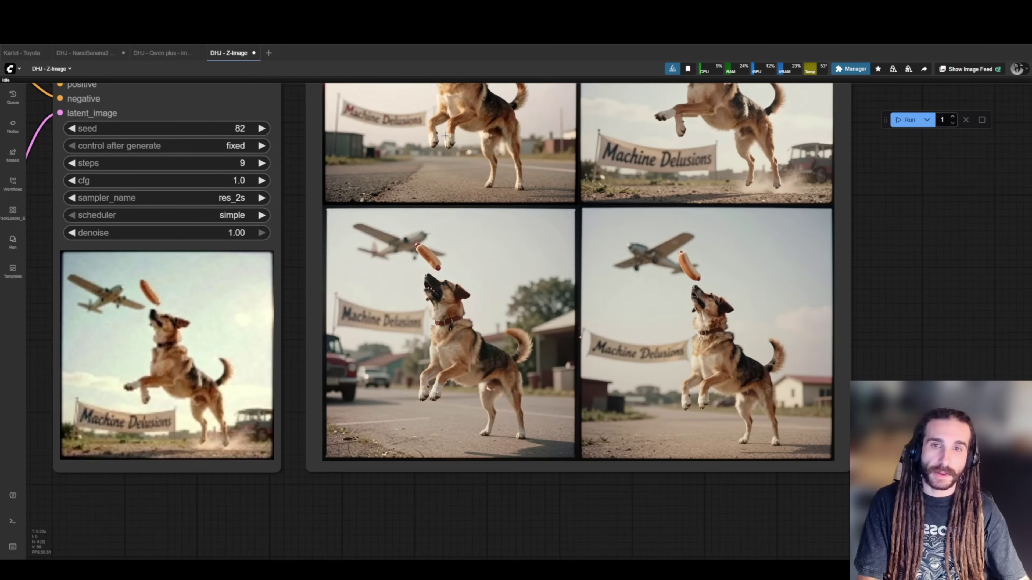
{"action": "left_click_drag", "start_coordinate": [401, 223], "coordinate": [446, 373]}
{"action": "scroll", "coordinate": [446, 372], "scroll_direction": "down", "scroll_amount": 1}
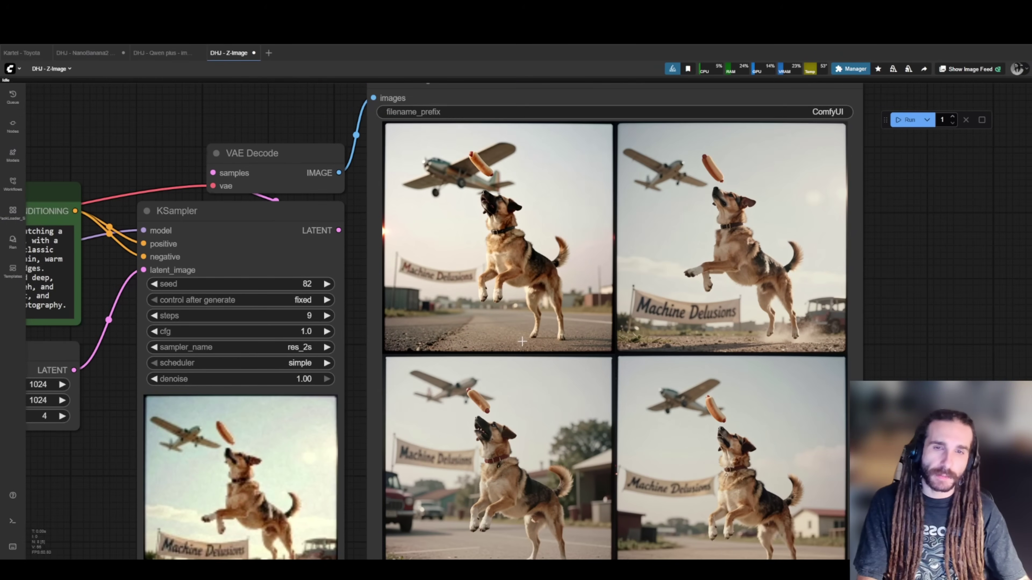
{"action": "scroll", "coordinate": [508, 282], "scroll_direction": "down", "scroll_amount": 2}
{"action": "scroll", "coordinate": [605, 337], "scroll_direction": "down", "scroll_amount": 1}
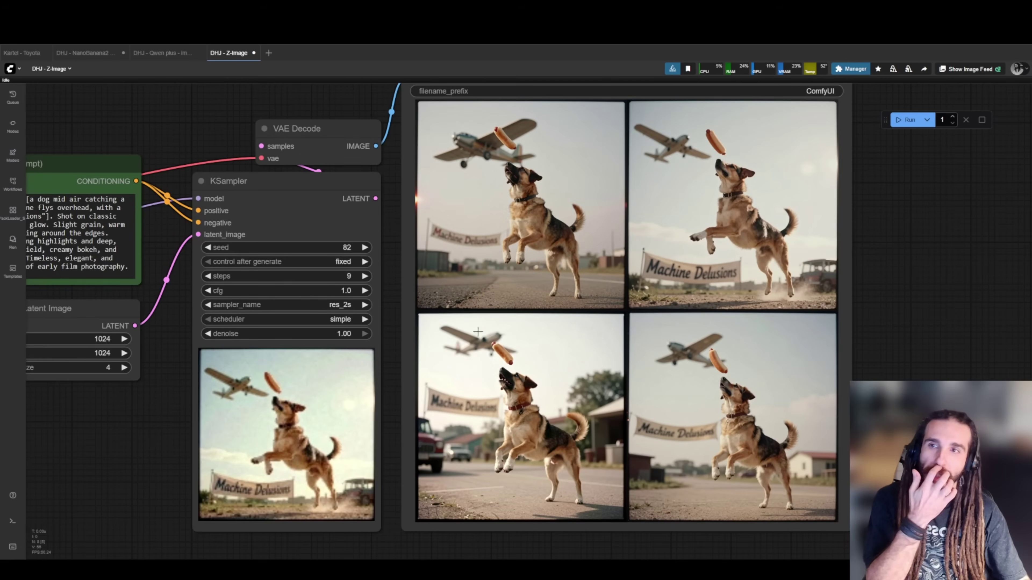
Replace the whole positive prompt with "a red box, filled with 3 green balls, sitting on the floor, overhead a yellow lamp,".
{"action": "left_click_drag", "start_coordinate": [464, 323], "coordinate": [813, 306]}
{"action": "scroll", "coordinate": [447, 252], "scroll_direction": "up", "scroll_amount": 6}
{"action": "scroll", "coordinate": [605, 246], "scroll_direction": "up", "scroll_amount": 2}
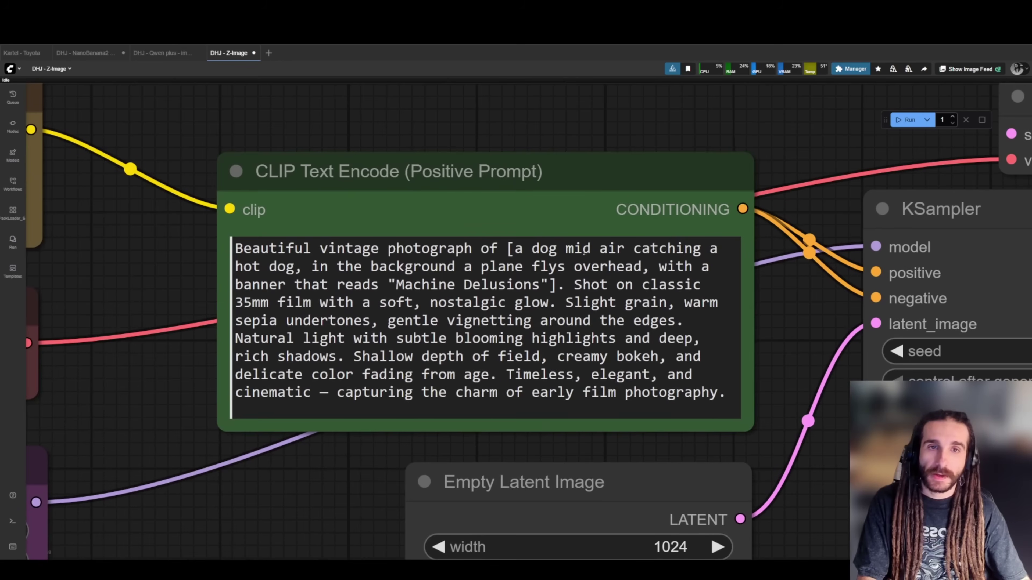
{"action": "scroll", "coordinate": [565, 281], "scroll_direction": "down", "scroll_amount": 5}
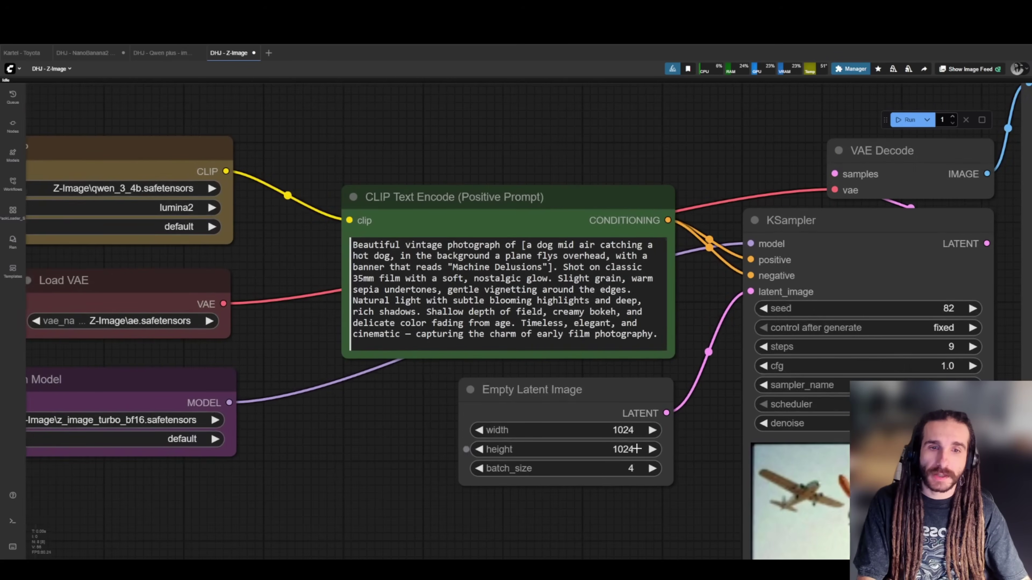
{"action": "scroll", "coordinate": [452, 251], "scroll_direction": "up", "scroll_amount": 6}
{"action": "left_click", "coordinate": [637, 331]}
{"action": "key", "text": "ctrl+a"}
{"action": "key", "text": "BackSpace"}
{"action": "type", "text": "a red box, filled wi"}
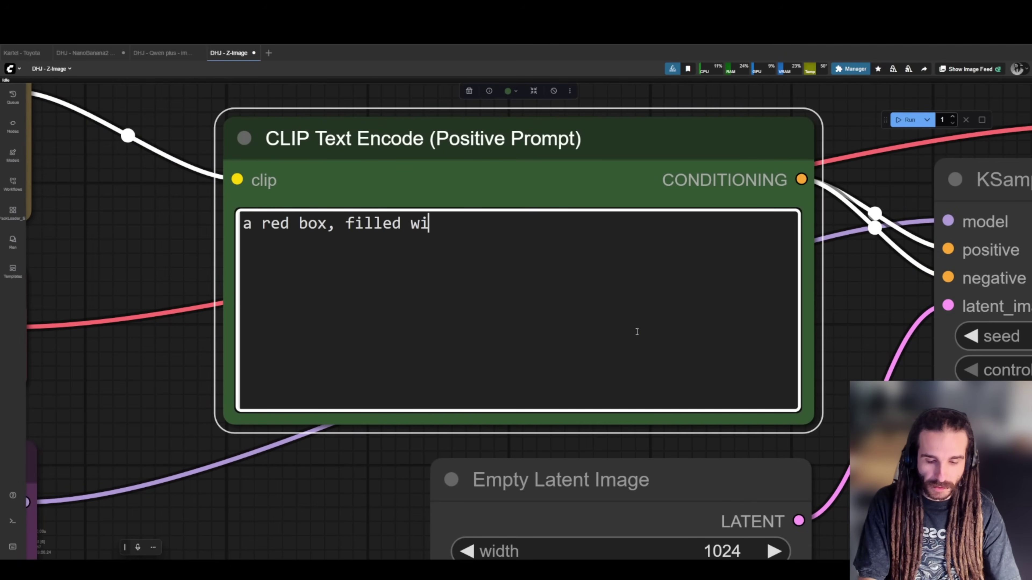
{"action": "type", "text": "th g"}
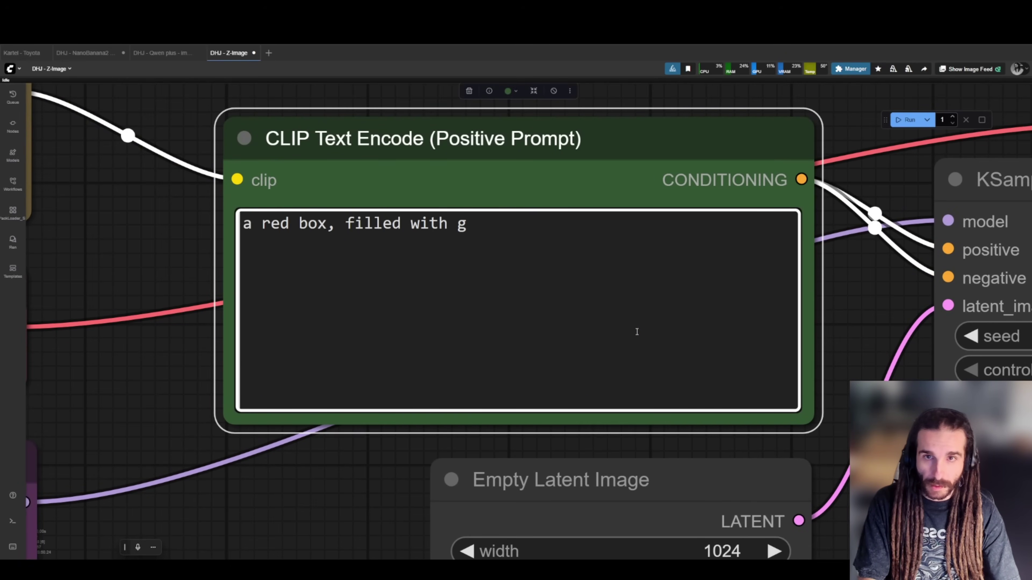
{"action": "type", "text": "reegreen bal"}
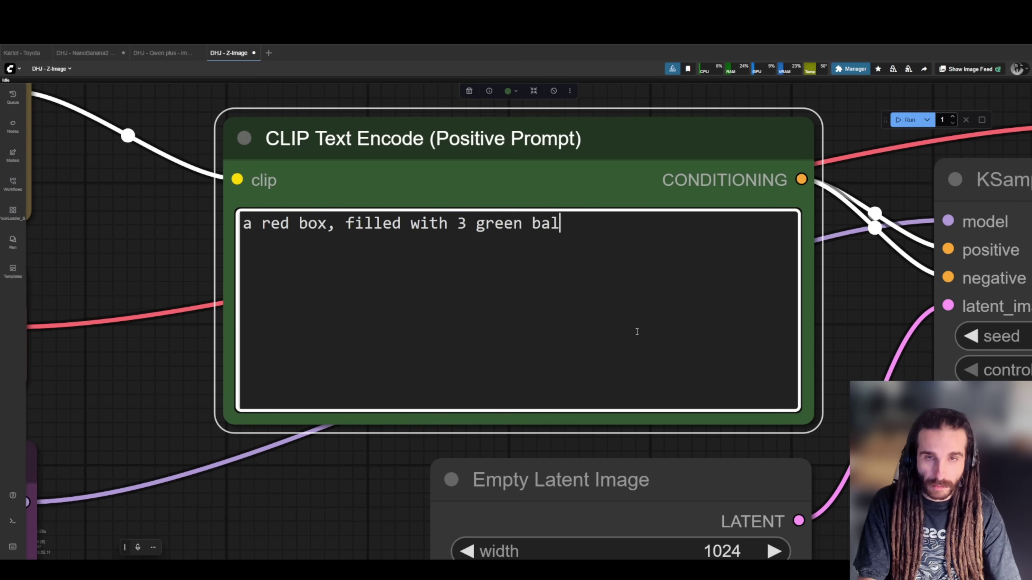
{"action": "type", "text": "ls, sitting on the"}
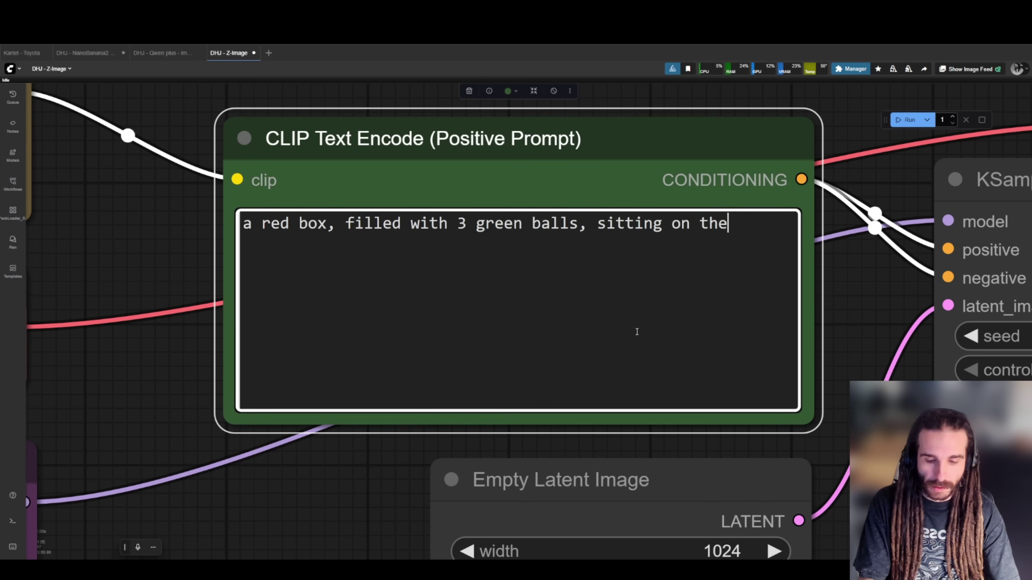
{"action": "type", "text": " floor, overhead a "}
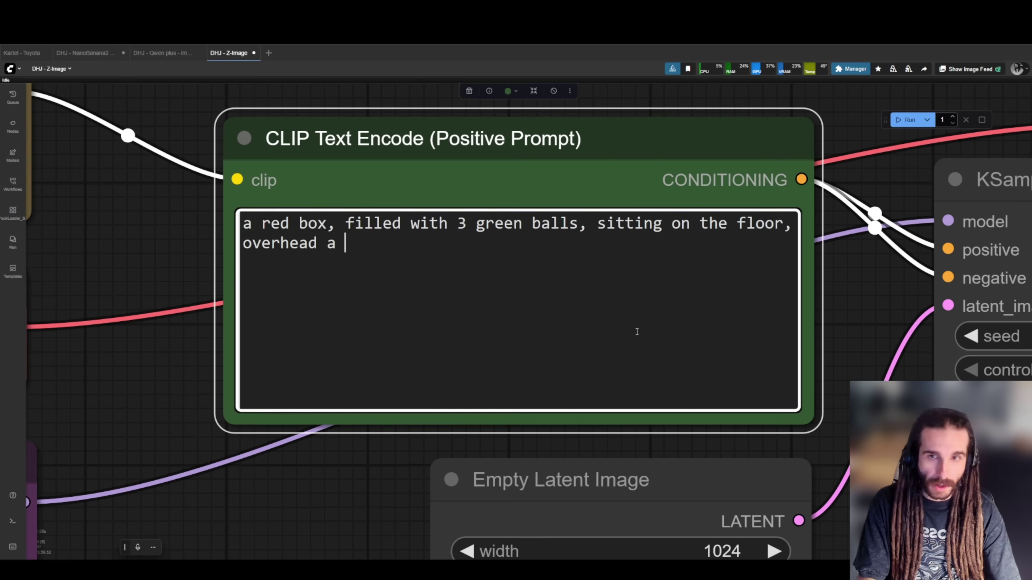
{"action": "type", "text": "yellow lamp, "}
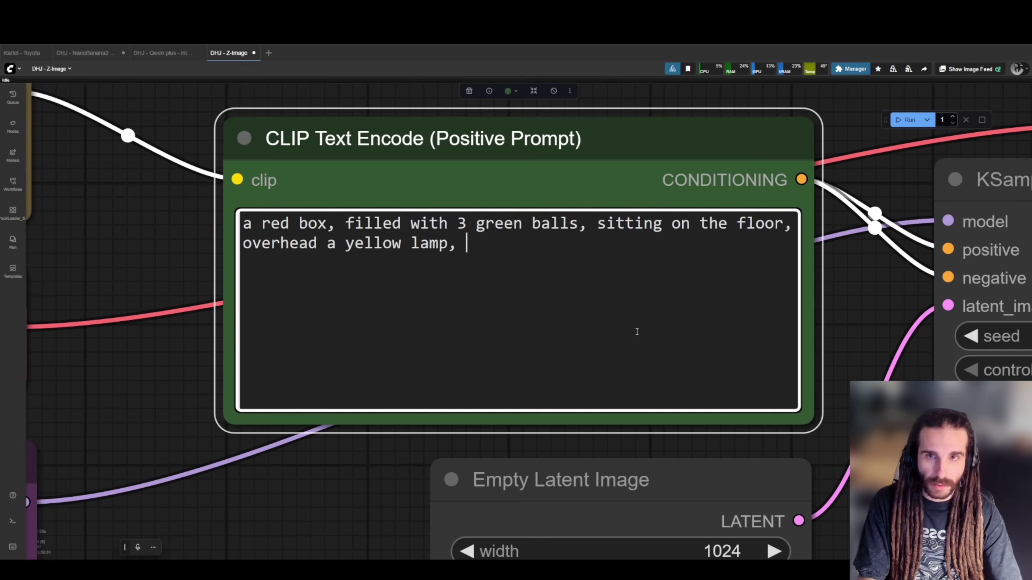
Continue the positive prompt with "shines down, while a raccoon writes in a notebook in a 1990s vintage bedroom".
{"action": "type", "text": "shines down, while a raccoon writes in"}
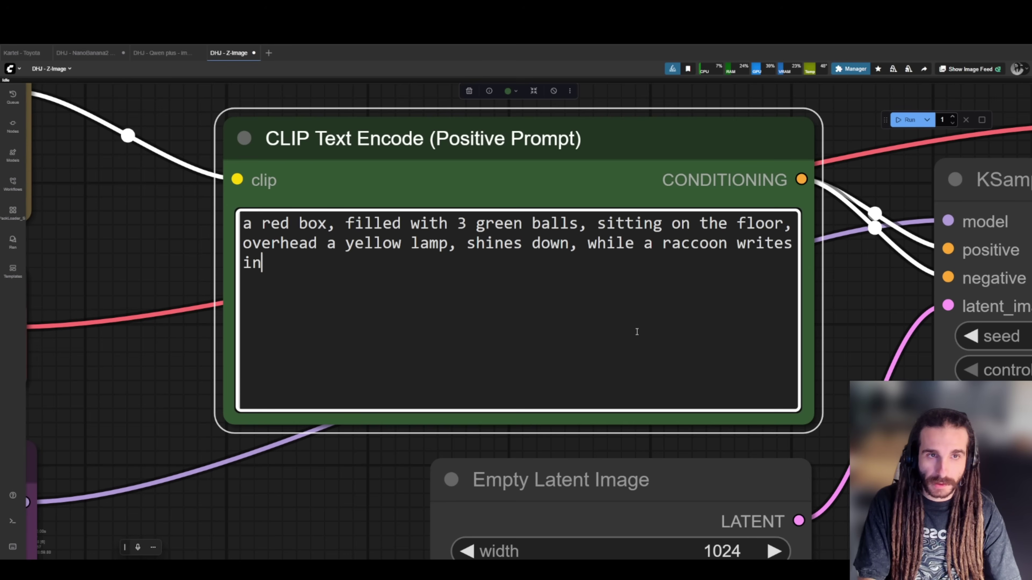
{"action": "type", "text": " a notebook"}
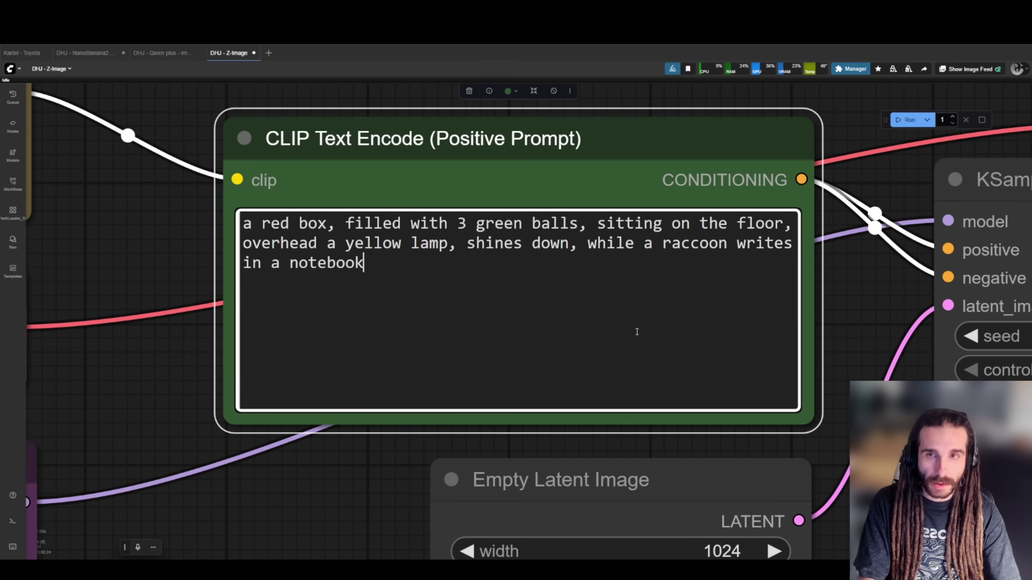
{"action": "type", "text": " in a 1990s vintang"}
{"action": "key", "text": "BackSpace"}
{"action": "key", "text": "BackSpace"}
{"action": "type", "text": "ge li"}
{"action": "key", "text": "BackSpace"}
{"action": "key", "text": "BackSpace"}
{"action": "type", "text": "bedroom"}
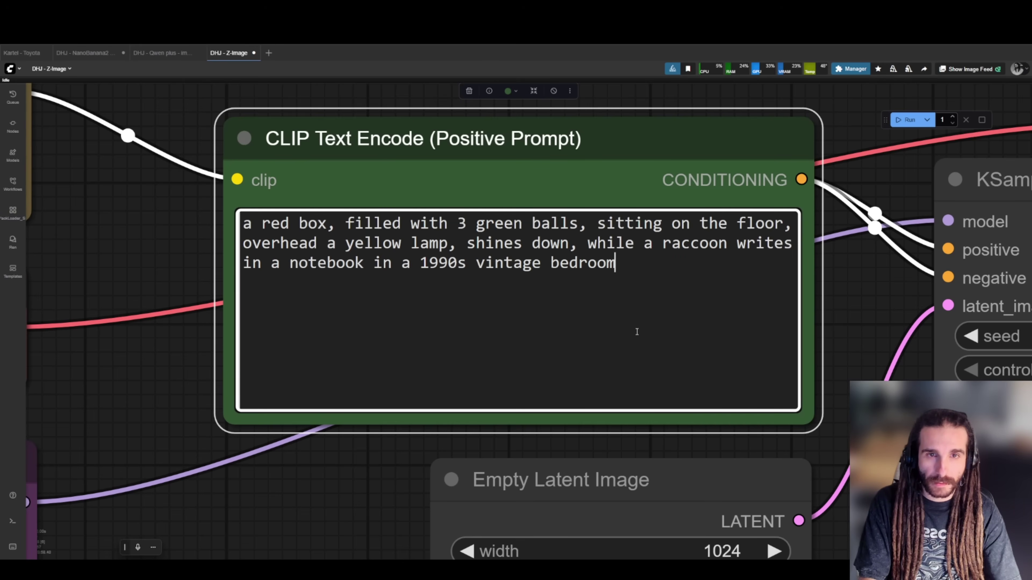
Append ". fujifilm photography" to the positive prompt and run the workflow.
{"action": "type", "text": ". fujifilm photogr"}
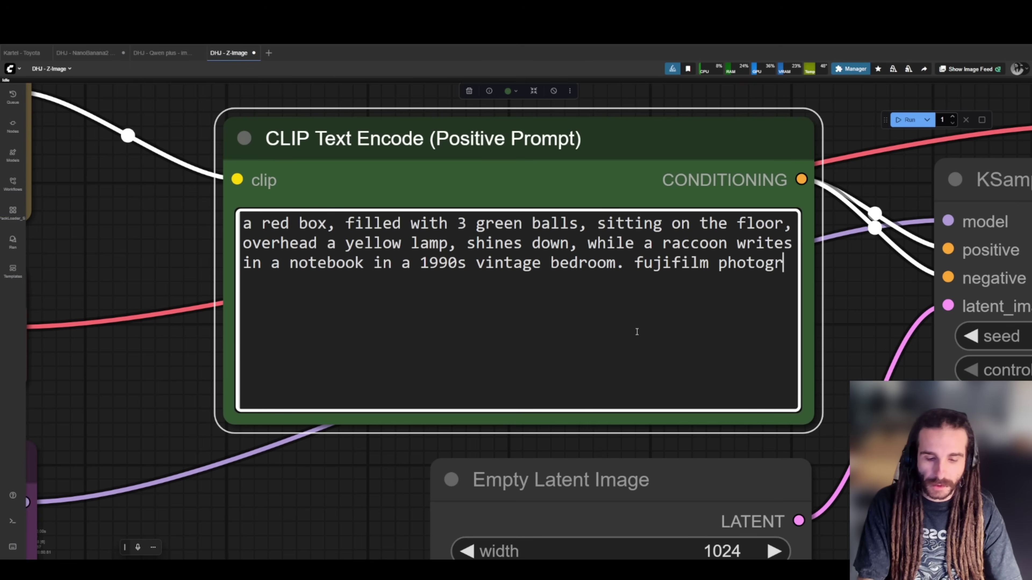
{"action": "type", "text": "aphy"}
{"action": "key", "text": "Return"}
{"action": "key", "text": "BackSpace"}
{"action": "key", "text": "ctrl+Return"}
Check the generated raccoon scene against the prompt and generate another version with seed 179.
{"action": "scroll", "coordinate": [660, 315], "scroll_direction": "down", "scroll_amount": 1}
{"action": "scroll", "coordinate": [660, 315], "scroll_direction": "down", "scroll_amount": 5}
{"action": "left_click_drag", "start_coordinate": [756, 410], "coordinate": [184, 346]}
{"action": "left_click_drag", "start_coordinate": [177, 270], "coordinate": [491, 359]}
{"action": "scroll", "coordinate": [412, 307], "scroll_direction": "up", "scroll_amount": 1}
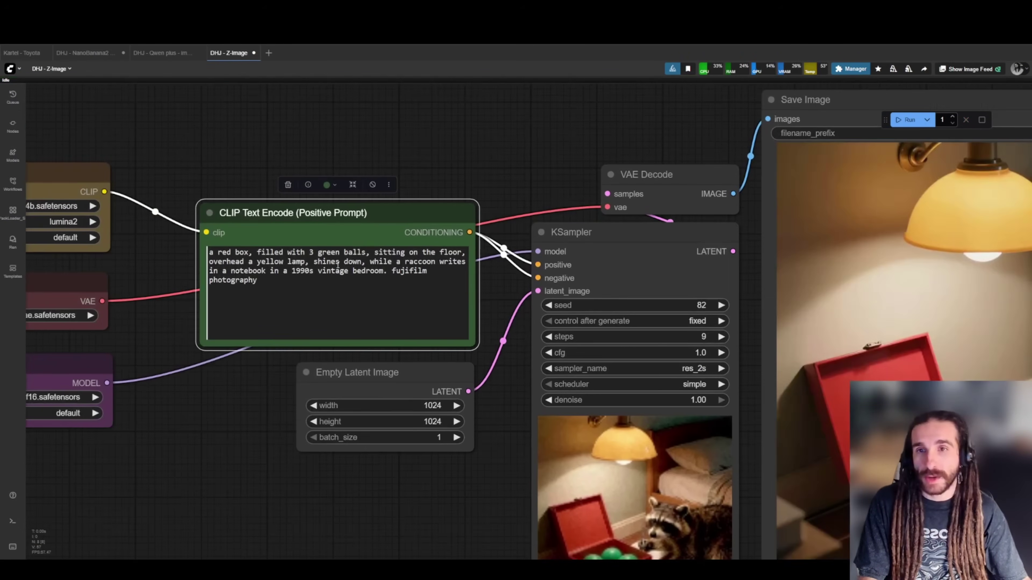
{"action": "scroll", "coordinate": [507, 322], "scroll_direction": "right", "scroll_amount": 15}
{"action": "scroll", "coordinate": [507, 322], "scroll_direction": "down", "scroll_amount": 3}
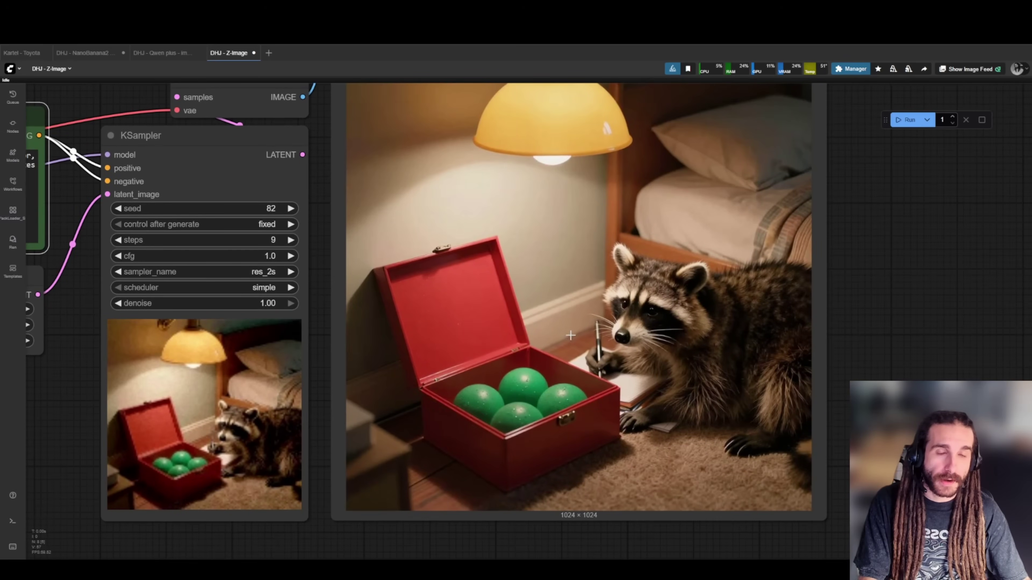
{"action": "scroll", "coordinate": [571, 335], "scroll_direction": "down", "scroll_amount": 2}
{"action": "left_click_drag", "start_coordinate": [571, 335], "coordinate": [582, 351]}
{"action": "left_click_drag", "start_coordinate": [369, 256], "coordinate": [378, 259]}
{"action": "key", "text": "ctrl+Return"}
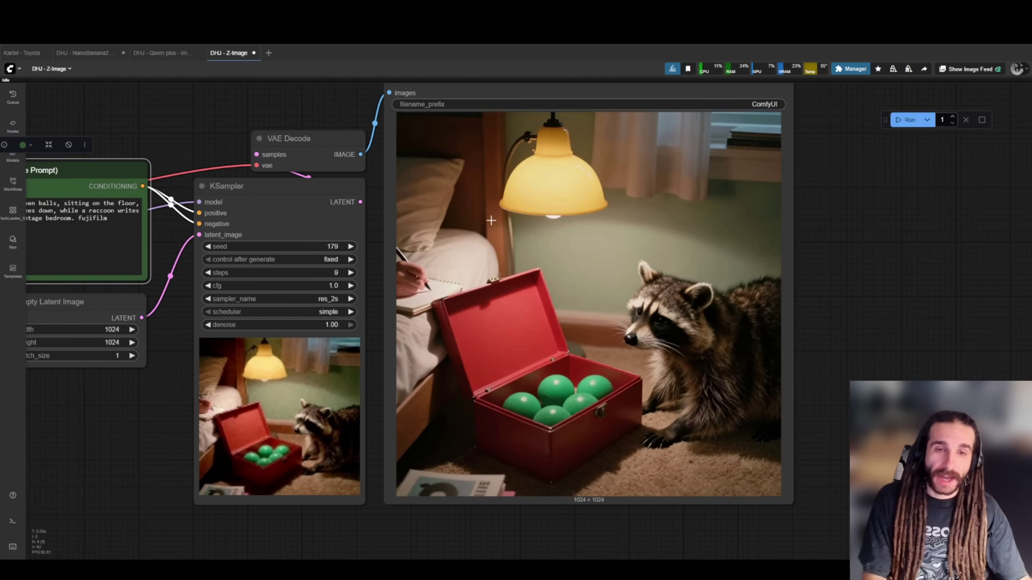
Inspect the new raccoon image up close, checking the green balls, the red box and the writing hand.
{"action": "scroll", "coordinate": [597, 349], "scroll_direction": "up", "scroll_amount": 3}
{"action": "scroll", "coordinate": [618, 353], "scroll_direction": "up", "scroll_amount": 2}
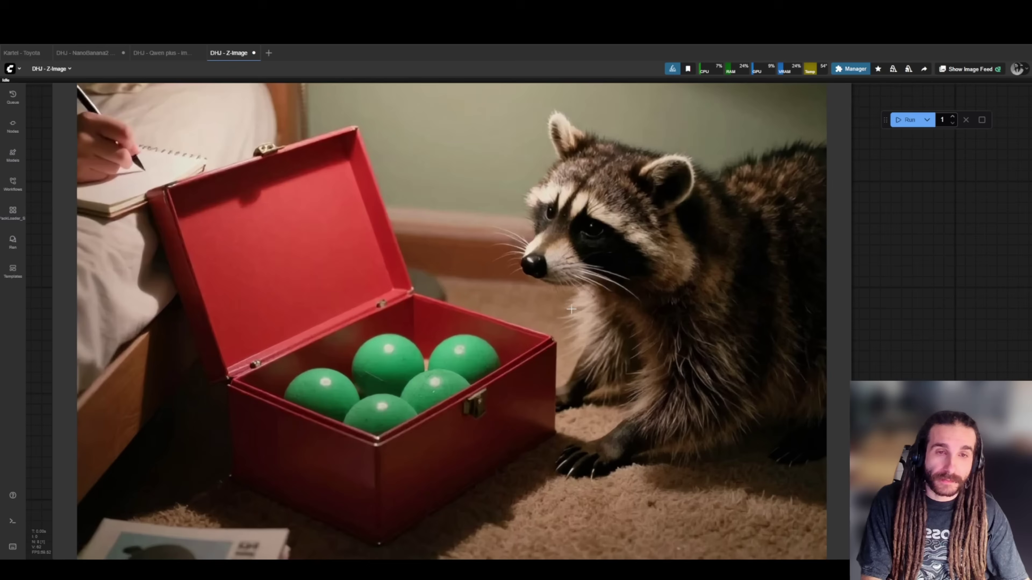
{"action": "scroll", "coordinate": [554, 311], "scroll_direction": "down", "scroll_amount": 2}
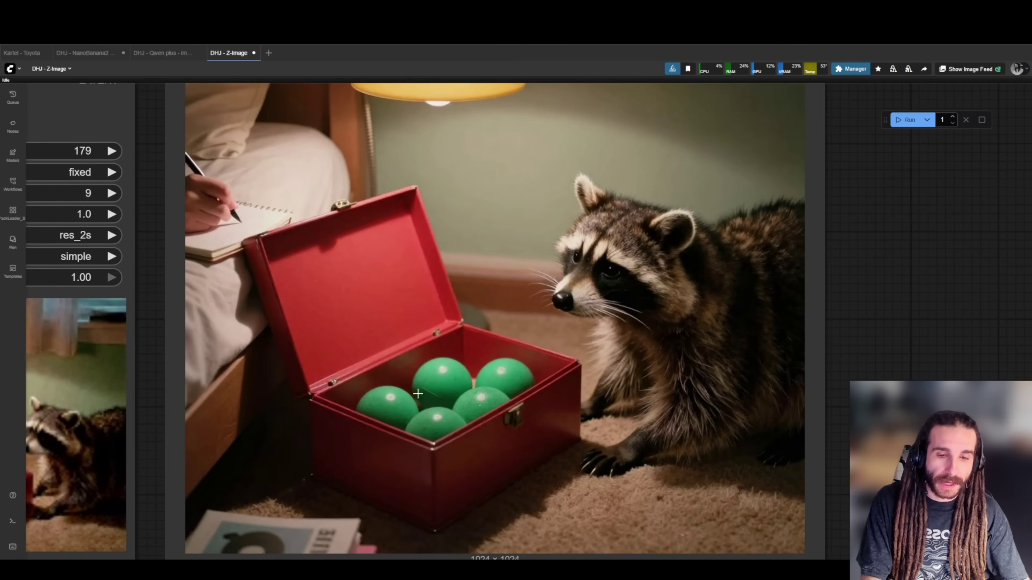
{"action": "scroll", "coordinate": [468, 319], "scroll_direction": "up", "scroll_amount": 3}
{"action": "left_click_drag", "start_coordinate": [492, 381], "coordinate": [504, 259]}
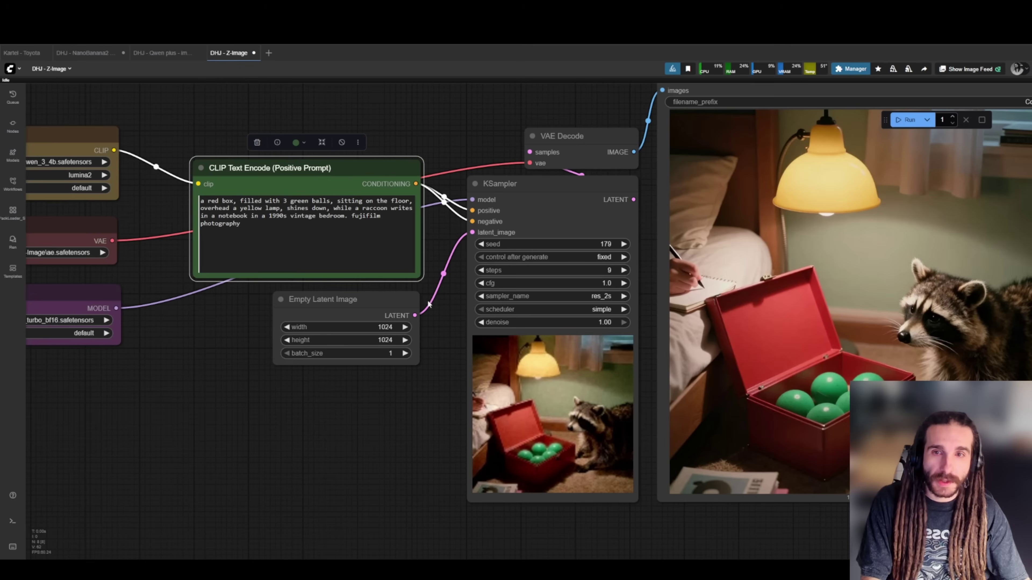
Replace the positive prompt with "anime girl sitting on a bench" and generate the image.
{"action": "left_click_drag", "start_coordinate": [438, 298], "coordinate": [522, 327]}
{"action": "left_click", "coordinate": [447, 265]}
{"action": "key", "text": "ctrl+a"}
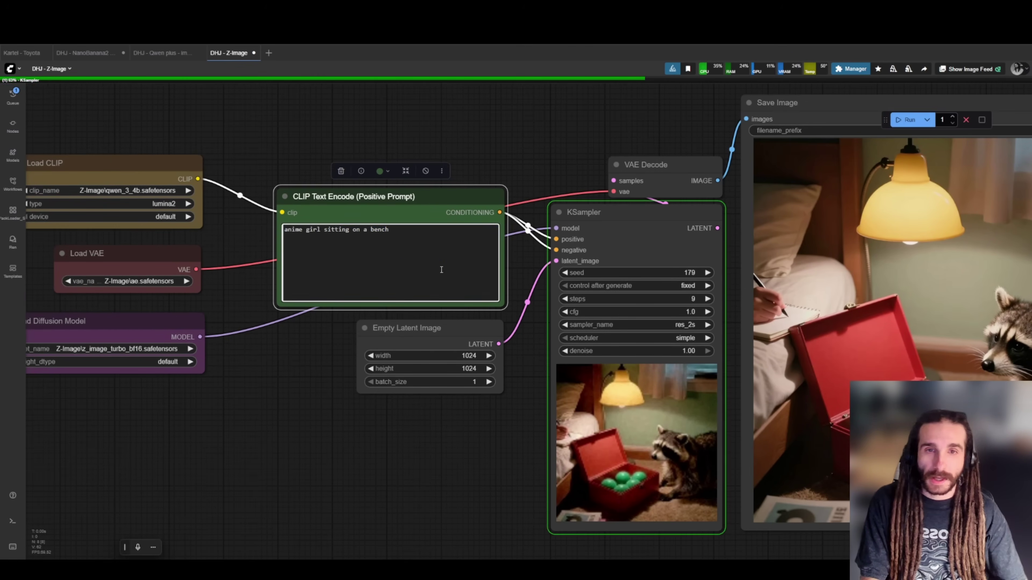
{"action": "scroll", "coordinate": [471, 409], "scroll_direction": "down", "scroll_amount": 2}
{"action": "scroll", "coordinate": [468, 415], "scroll_direction": "up", "scroll_amount": 1}
{"action": "left_click_drag", "start_coordinate": [468, 416], "coordinate": [219, 370]}
{"action": "scroll", "coordinate": [341, 337], "scroll_direction": "up", "scroll_amount": 1}
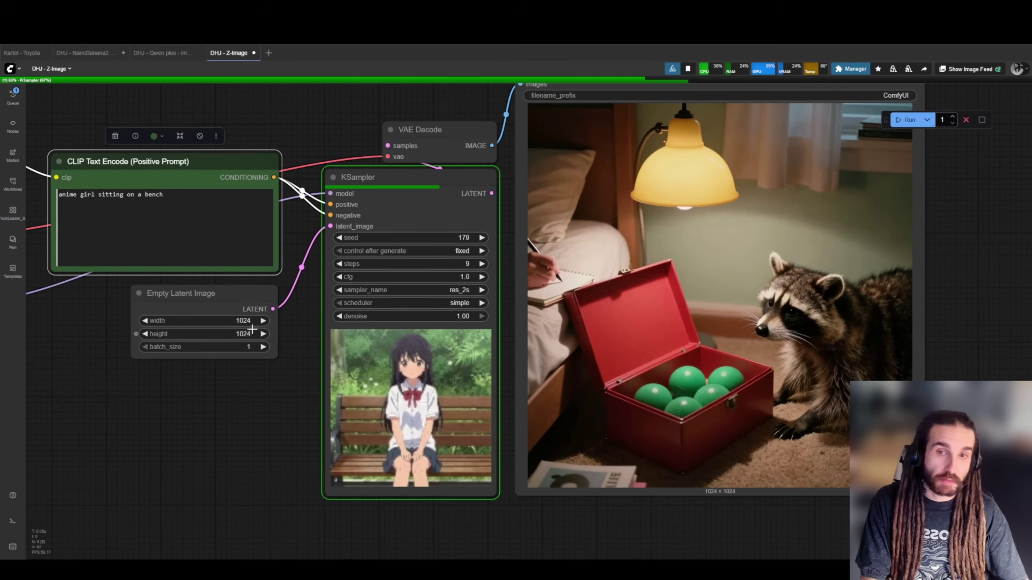
Examine the generated anime girl image in the Save Image node.
{"action": "left_click_drag", "start_coordinate": [622, 359], "coordinate": [553, 387]}
{"action": "scroll", "coordinate": [553, 387], "scroll_direction": "down", "scroll_amount": 2}
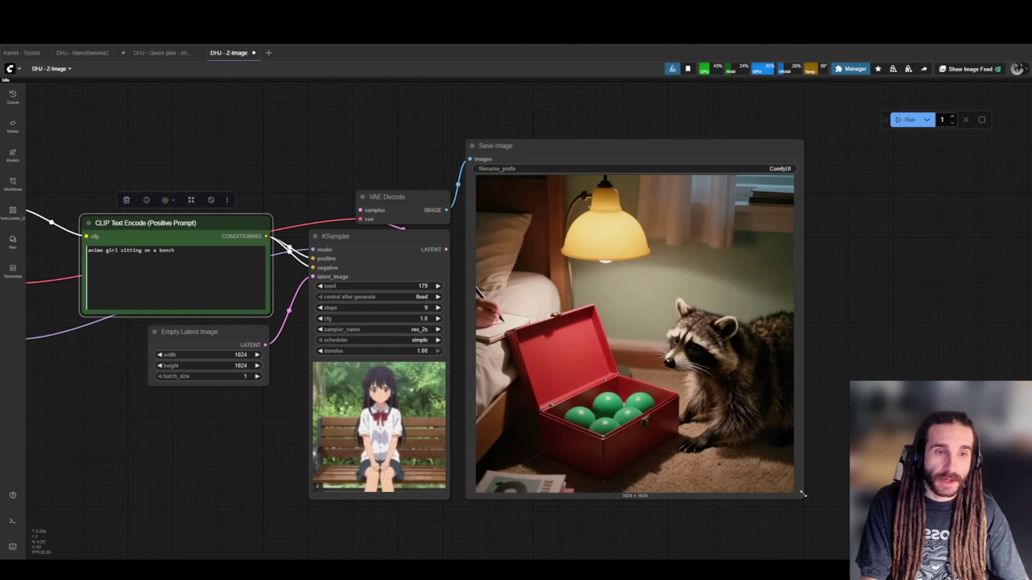
{"action": "scroll", "coordinate": [721, 425], "scroll_direction": "up", "scroll_amount": 3}
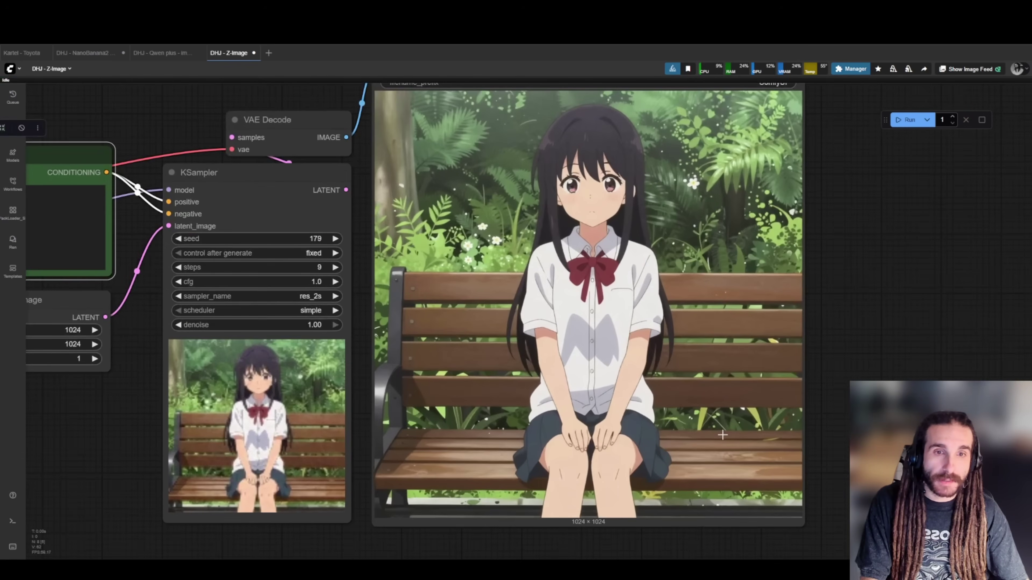
{"action": "scroll", "coordinate": [723, 435], "scroll_direction": "down", "scroll_amount": 1}
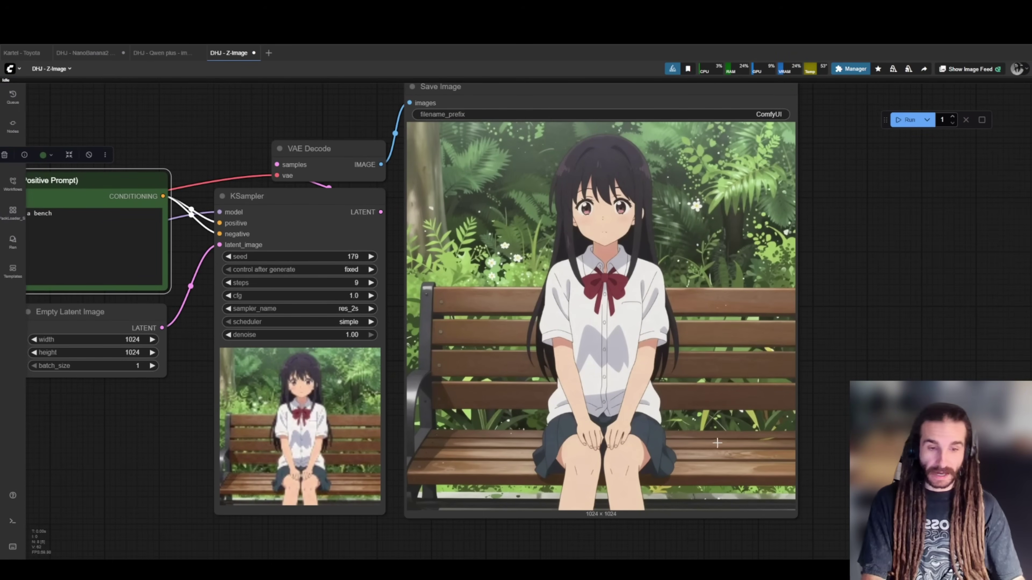
{"action": "left_click_drag", "start_coordinate": [616, 398], "coordinate": [645, 393]}
{"action": "left_click_drag", "start_coordinate": [556, 382], "coordinate": [633, 385]}
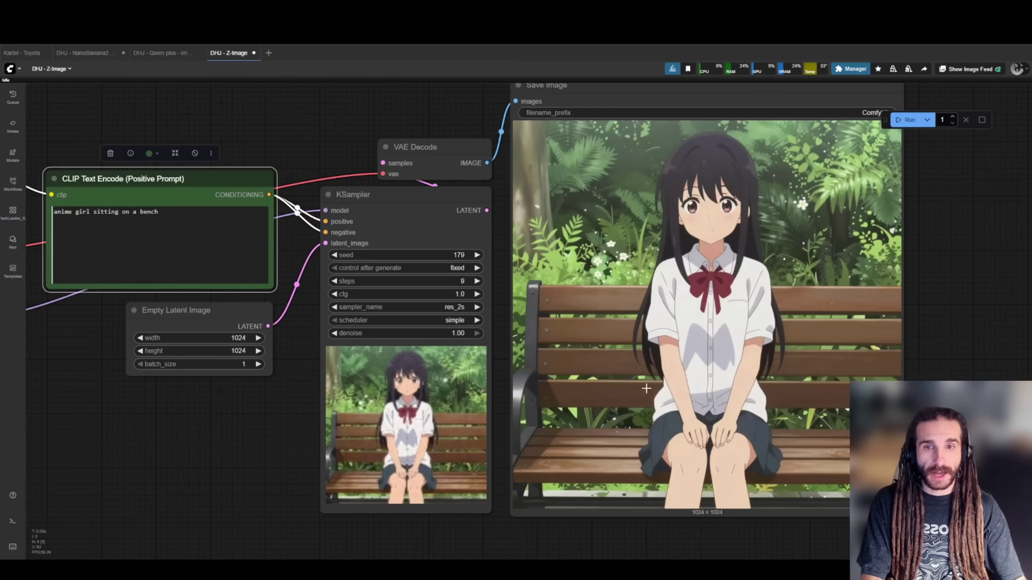
Change the positive prompt to "pixel art girl sitting on a bench" and generate the image.
{"action": "left_click_drag", "start_coordinate": [170, 350], "coordinate": [205, 346]}
{"action": "left_click", "coordinate": [235, 226]}
{"action": "key", "text": "ctrl+a"}
{"action": "left_click", "coordinate": [231, 220]}
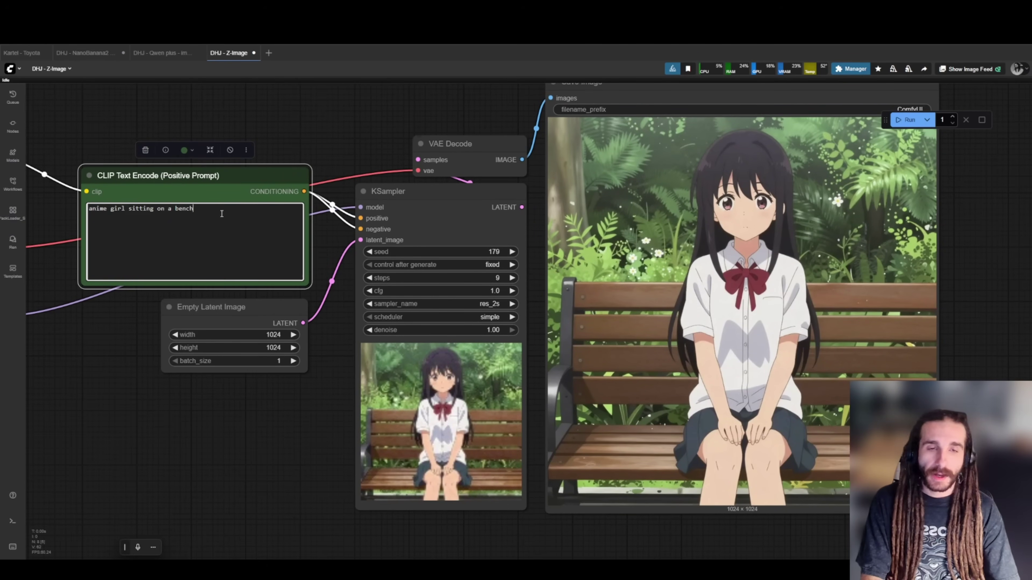
{"action": "key", "text": "ctrl+a"}
{"action": "type", "text": "pixel art girl sitting on a be"}
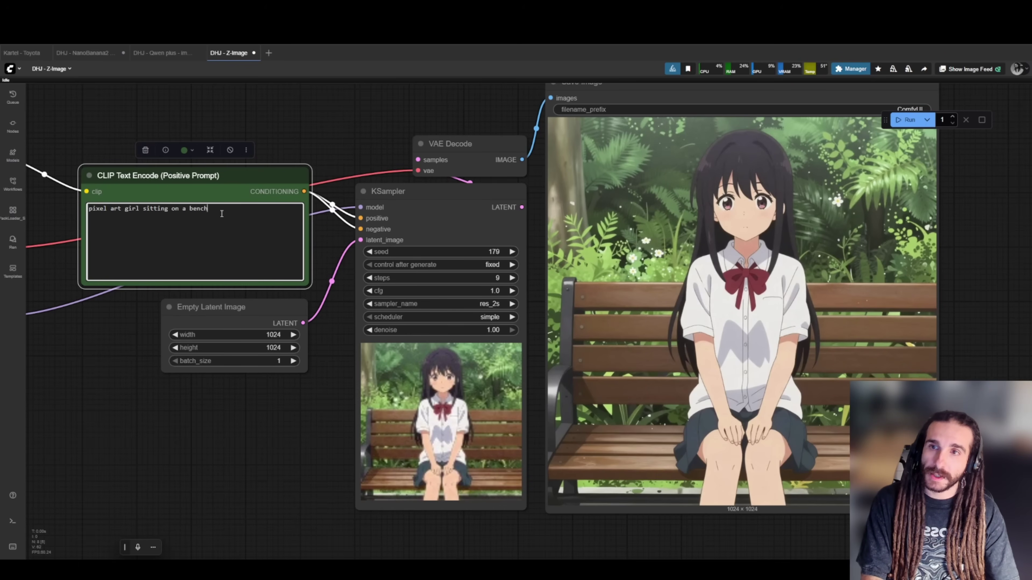
{"action": "key", "text": "ctrl+Return"}
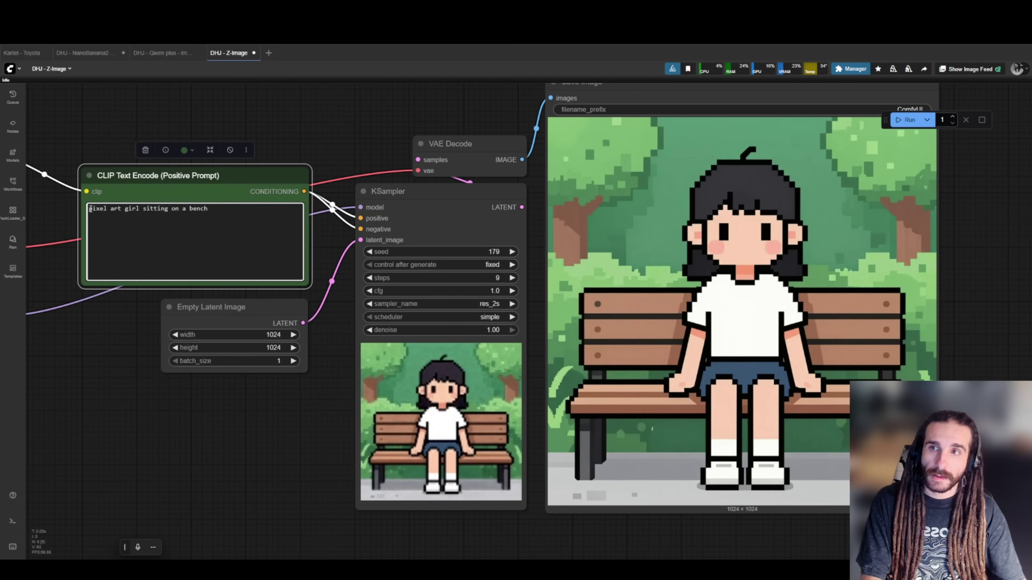
Replace the prompt with "anime girl walking through a park, the rest of the world shes in is realism, and shes a cartoon" and generate.
{"action": "left_click_drag", "start_coordinate": [141, 204], "coordinate": [229, 208]}
{"action": "type", "text": "anime girl"}
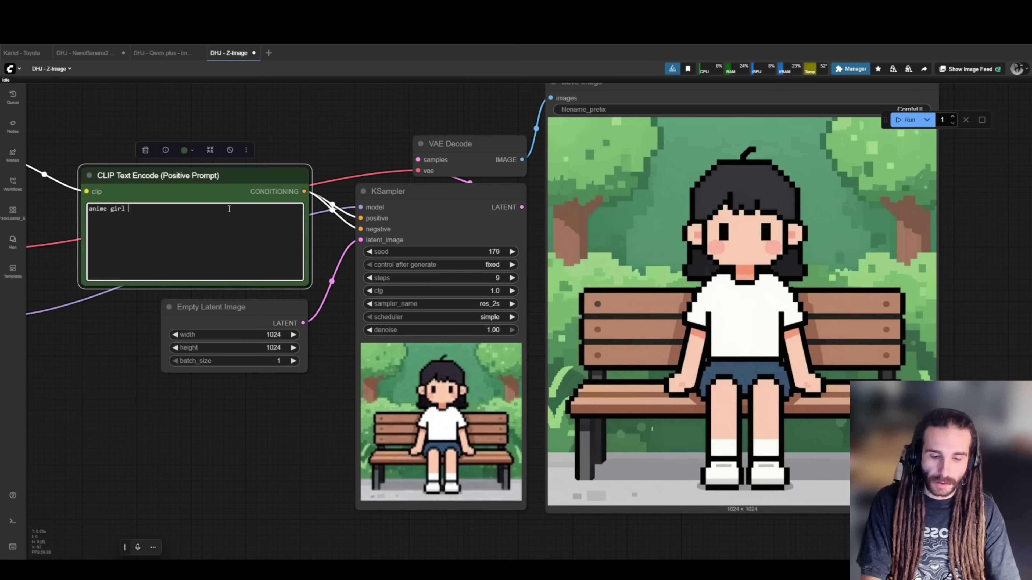
{"action": "type", "text": " walking through a park,"}
{"action": "key", "text": "BackSpace"}
{"action": "type", "text": ", the world"}
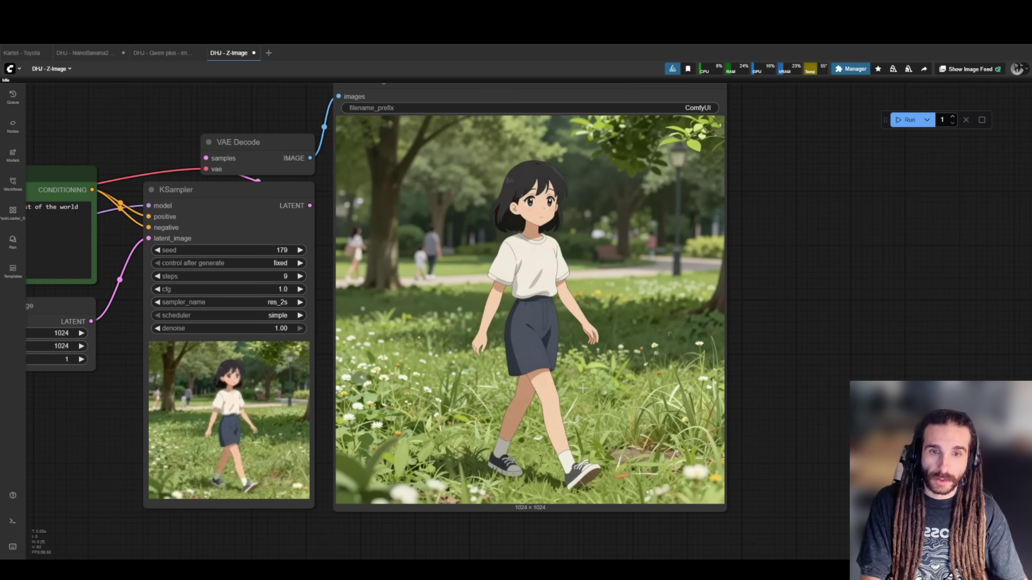
Set the Empty Latent Image to a width of 2048 and a height of 256, and generate the image.
{"action": "scroll", "coordinate": [589, 387], "scroll_direction": "up", "scroll_amount": 4}
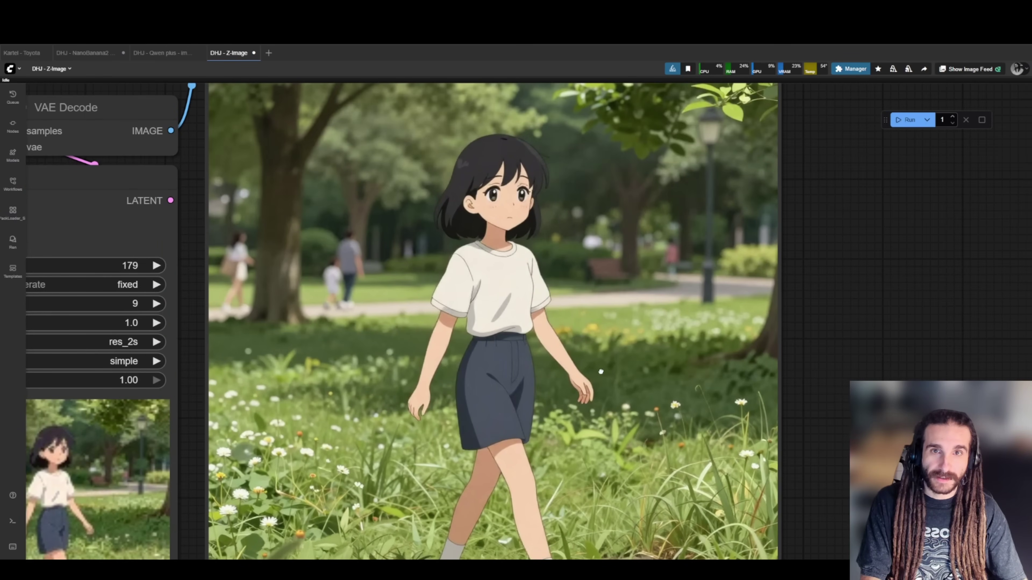
{"action": "scroll", "coordinate": [601, 372], "scroll_direction": "down", "scroll_amount": 10}
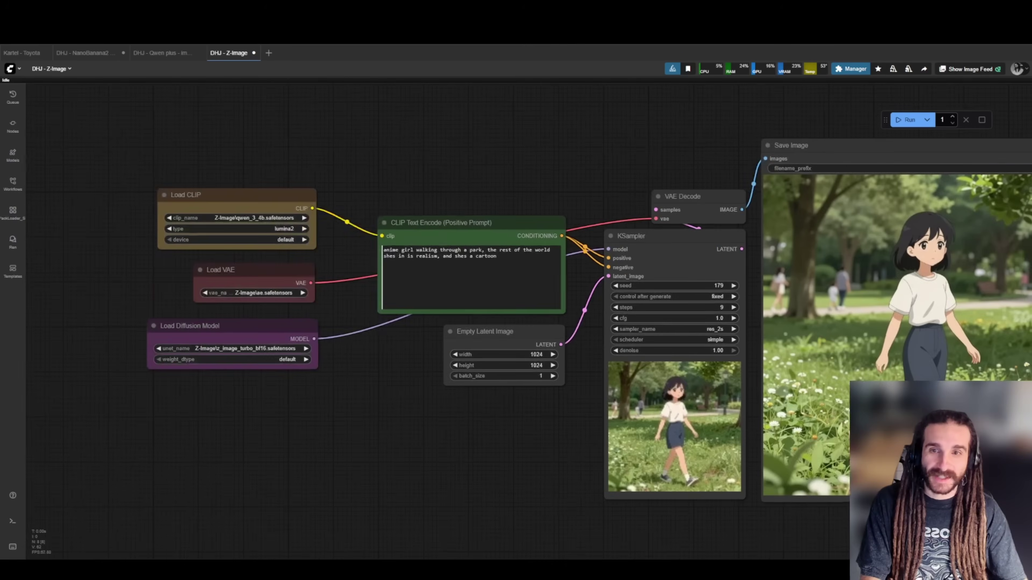
{"action": "scroll", "coordinate": [603, 368], "scroll_direction": "up", "scroll_amount": 2}
{"action": "left_click", "coordinate": [555, 343]}
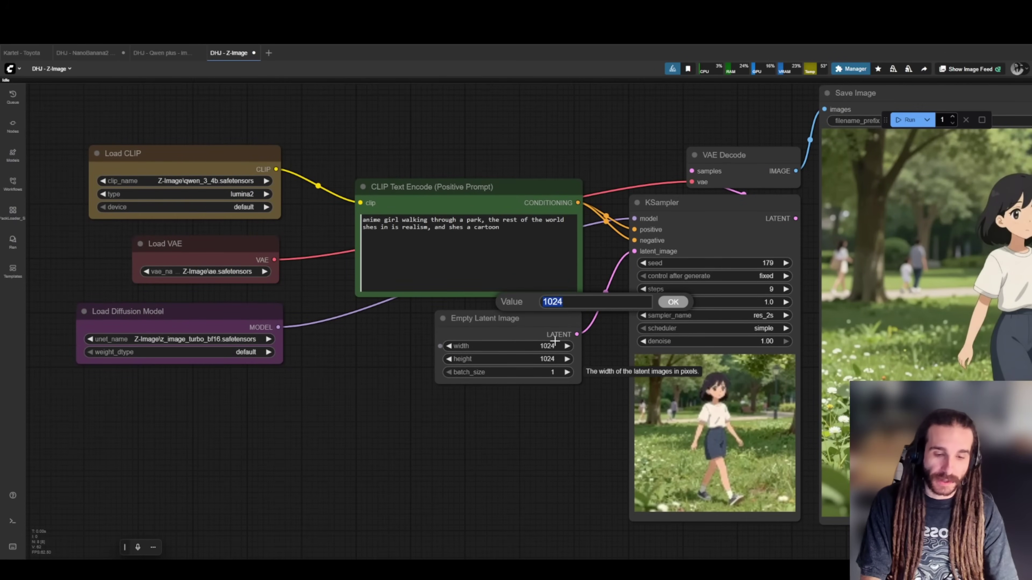
{"action": "type", "text": "2048"}
{"action": "key", "text": "Return"}
{"action": "left_click", "coordinate": [517, 359]}
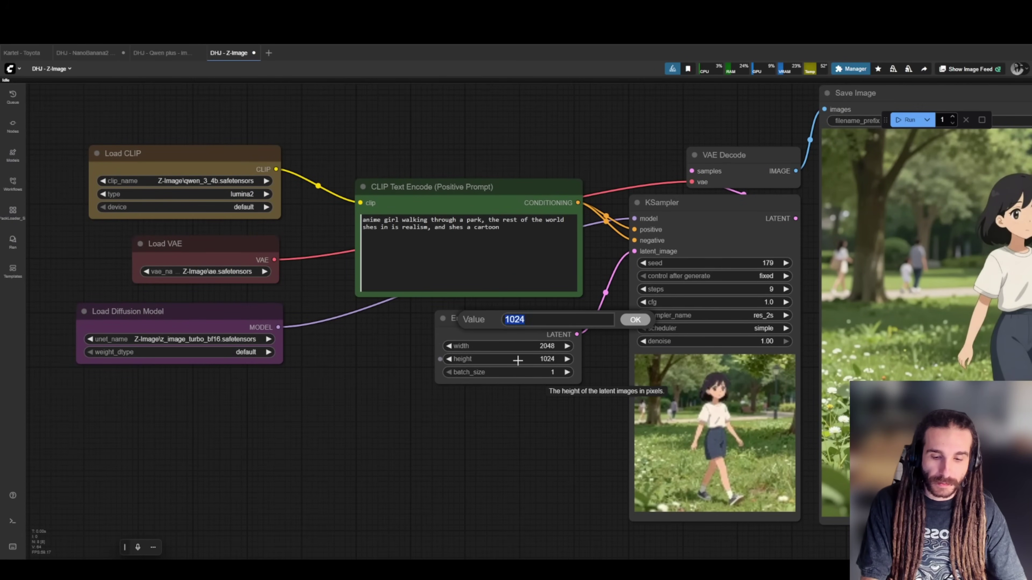
{"action": "type", "text": "256"}
{"action": "key", "text": "Return"}
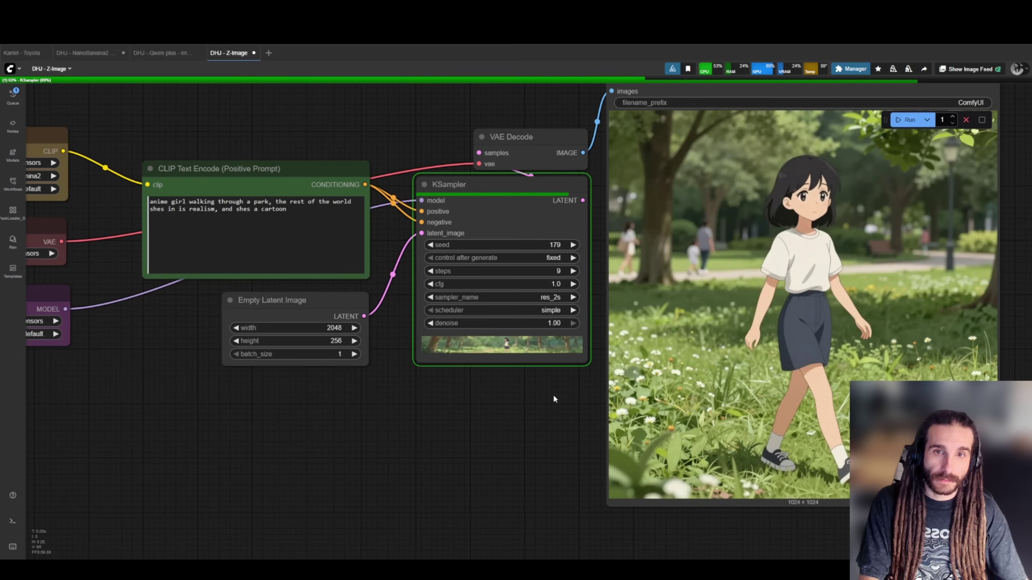
Inspect the wide park image up close and move the Save Image node down, level with the KSampler node.
{"action": "left_click_drag", "start_coordinate": [553, 395], "coordinate": [274, 406]}
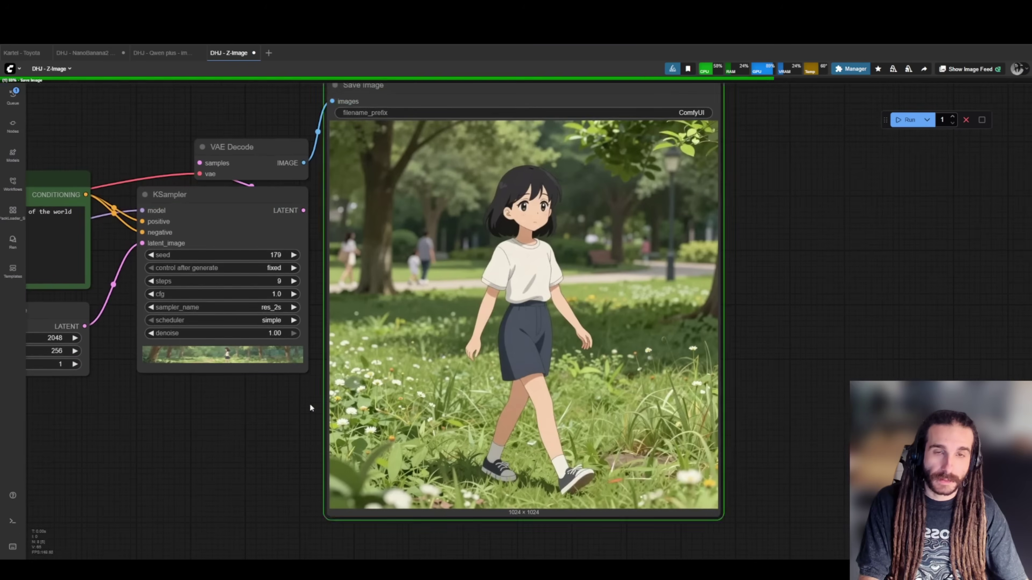
{"action": "scroll", "coordinate": [548, 394], "scroll_direction": "up", "scroll_amount": 6}
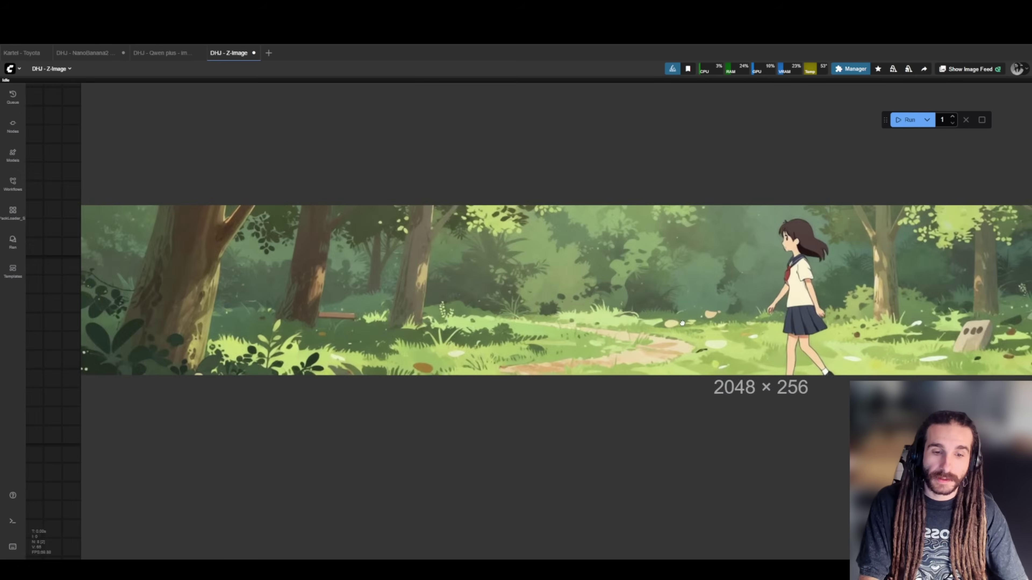
{"action": "left_click_drag", "start_coordinate": [682, 323], "coordinate": [455, 326]}
{"action": "scroll", "coordinate": [598, 313], "scroll_direction": "down", "scroll_amount": 10}
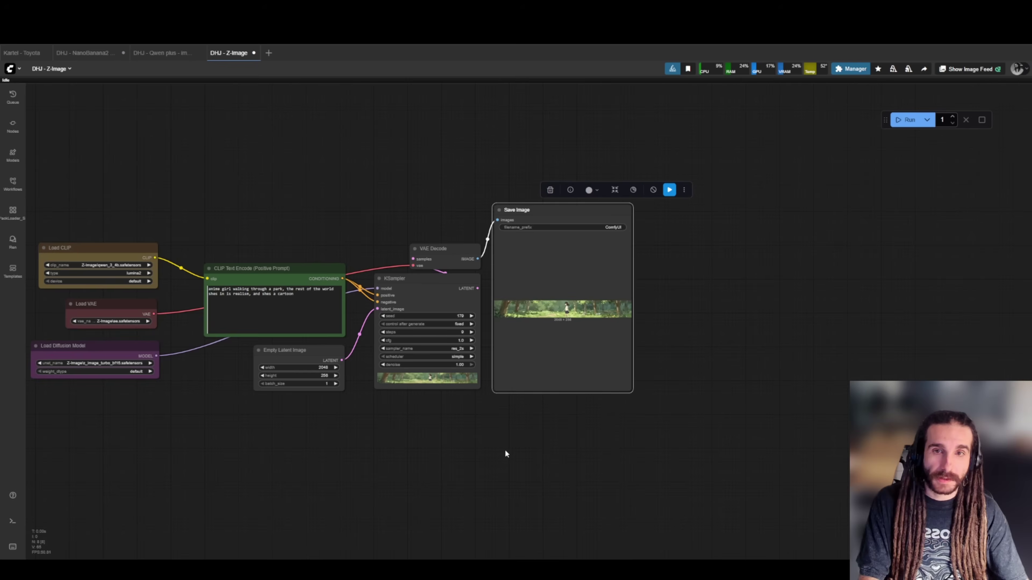
{"action": "scroll", "coordinate": [382, 305], "scroll_direction": "up", "scroll_amount": 3}
{"action": "left_click_drag", "start_coordinate": [580, 207], "coordinate": [598, 297]}
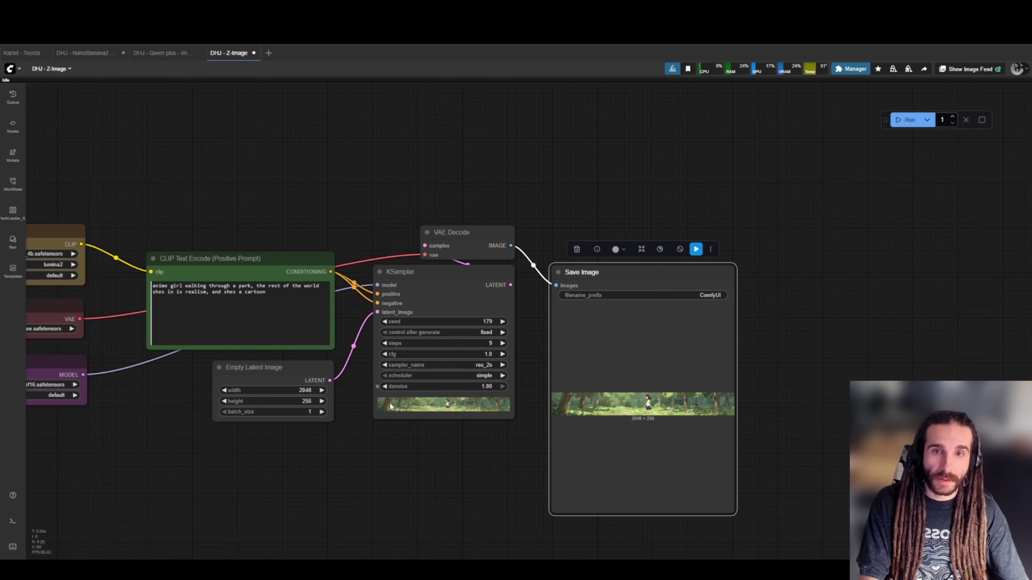
Set the Empty Latent Image to a width of 768 and a height of 1024, and run the workflow.
{"action": "left_click", "coordinate": [302, 390]}
{"action": "type", "text": "768"}
{"action": "key", "text": "Return"}
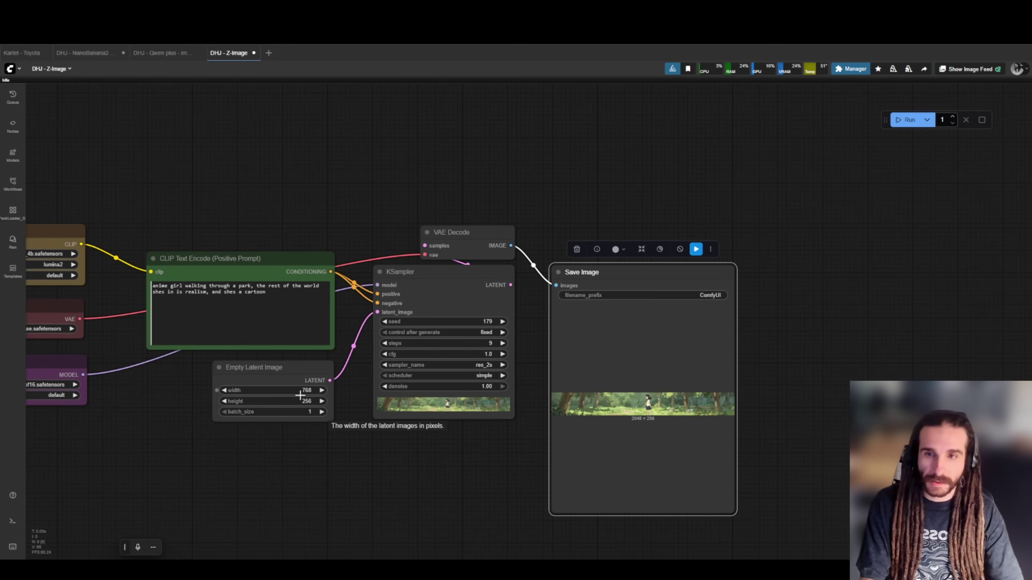
{"action": "left_click", "coordinate": [305, 401]}
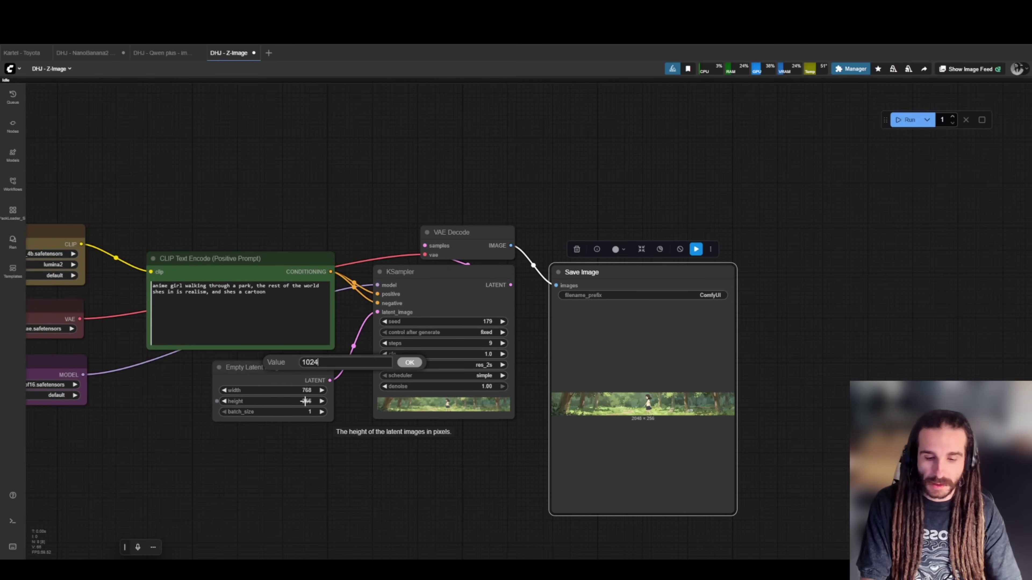
{"action": "type", "text": "1024"}
{"action": "key", "text": "Return"}
{"action": "key", "text": "ctrl+Return"}
Adjust the positions of the Save Image, Load Diffusion Model and Load VAE nodes slightly to tidy the workflow.
{"action": "left_click_drag", "start_coordinate": [665, 277], "coordinate": [654, 268]}
{"action": "left_click_drag", "start_coordinate": [351, 401], "coordinate": [346, 344]}
{"action": "left_click_drag", "start_coordinate": [625, 215], "coordinate": [617, 228]}
{"action": "left_click", "coordinate": [583, 142]}
{"action": "left_click_drag", "start_coordinate": [559, 139], "coordinate": [728, 197]}
{"action": "left_click_drag", "start_coordinate": [229, 346], "coordinate": [227, 358]}
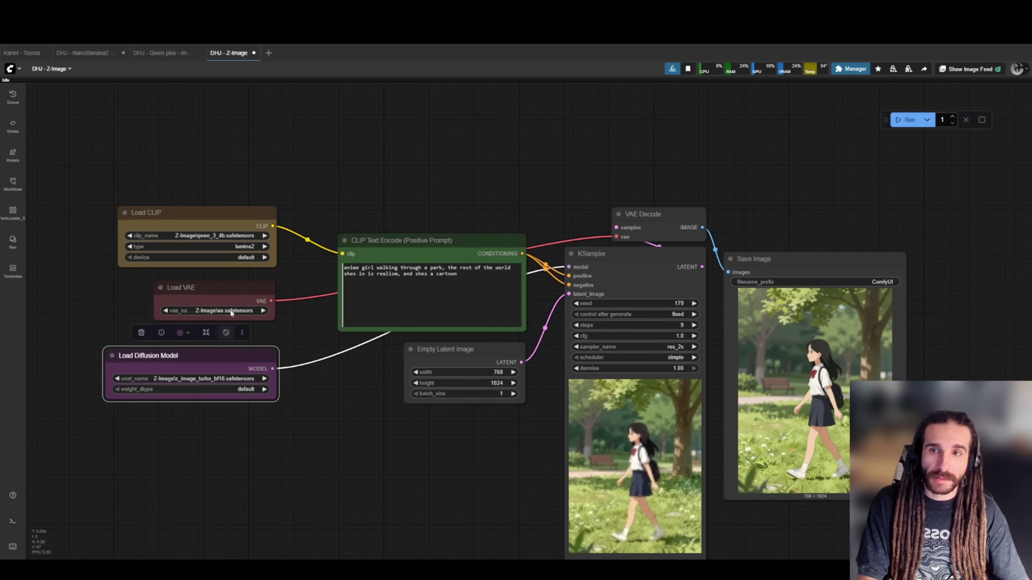
{"action": "left_click_drag", "start_coordinate": [235, 289], "coordinate": [237, 292]}
{"action": "left_click", "coordinate": [240, 224]}
{"action": "left_click", "coordinate": [237, 275]}
Shift the Load VAE node slightly upward and review the model files selected in the loader nodes.
{"action": "scroll", "coordinate": [235, 300], "scroll_direction": "up", "scroll_amount": 6}
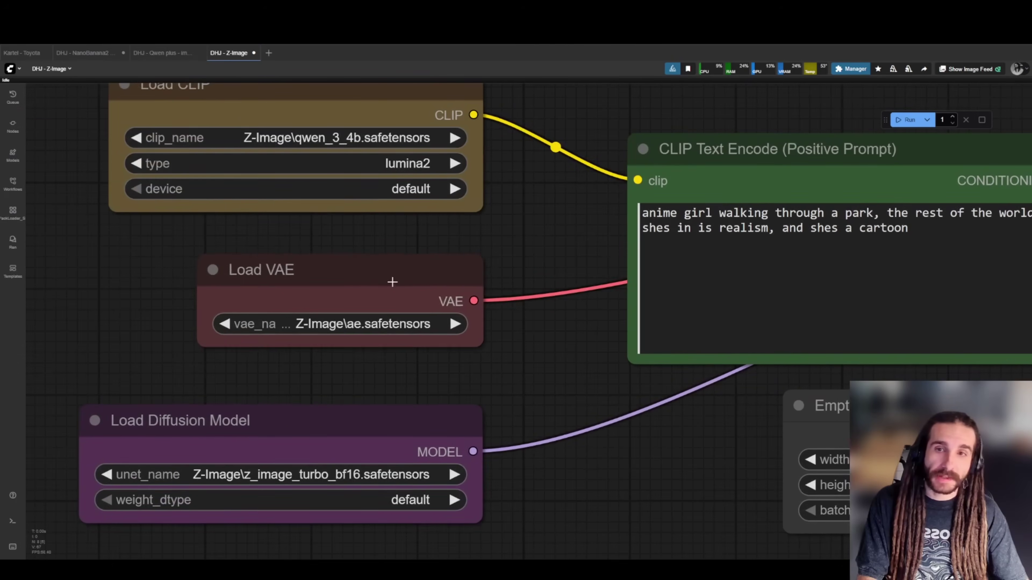
{"action": "left_click", "coordinate": [383, 285]}
{"action": "left_click_drag", "start_coordinate": [384, 286], "coordinate": [428, 277]}
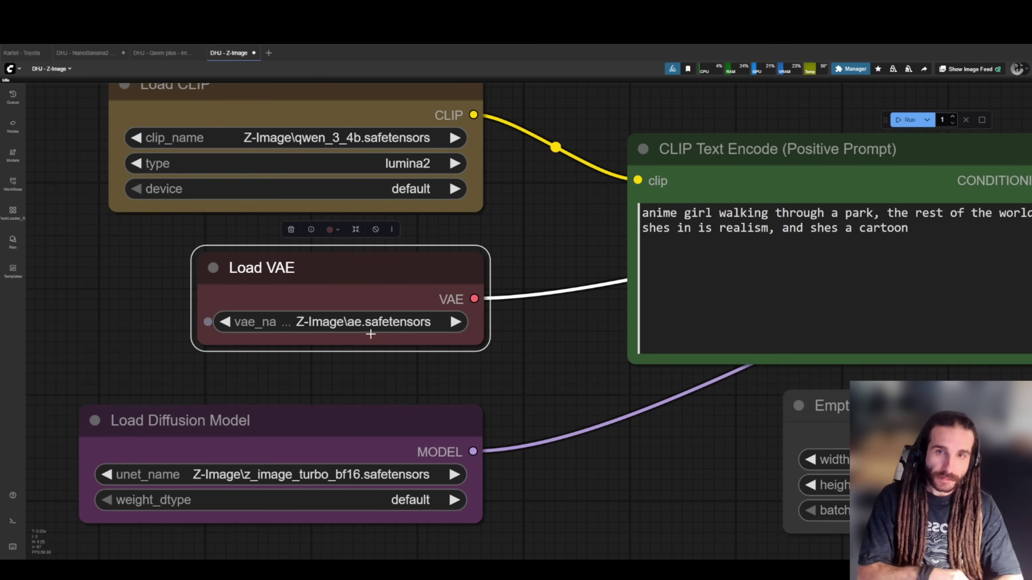
{"action": "left_click_drag", "start_coordinate": [376, 280], "coordinate": [374, 263]}
{"action": "left_click", "coordinate": [494, 360]}
{"action": "left_click_drag", "start_coordinate": [495, 363], "coordinate": [486, 307]}
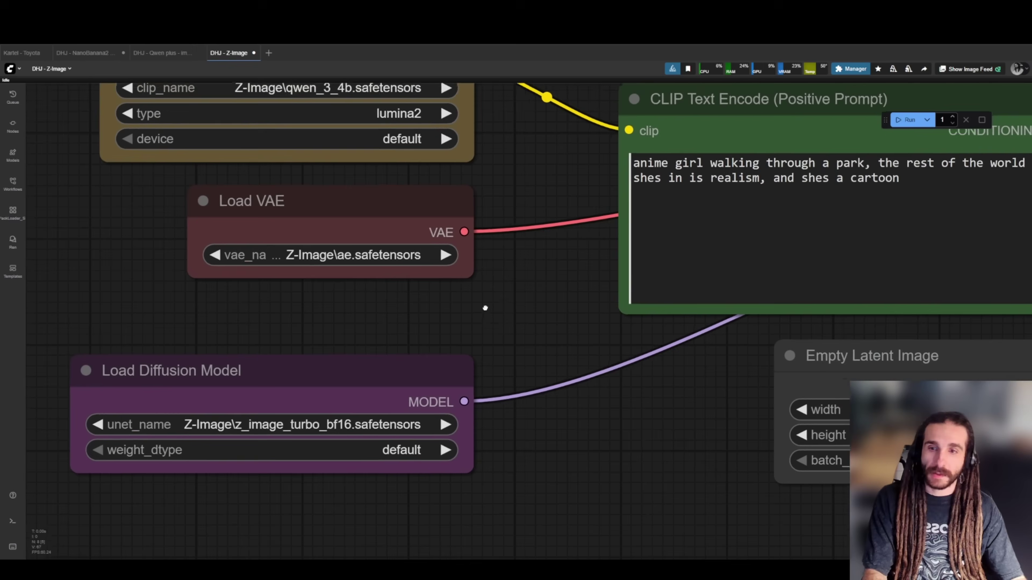
{"action": "left_click_drag", "start_coordinate": [400, 401], "coordinate": [421, 357]}
{"action": "left_click_drag", "start_coordinate": [488, 419], "coordinate": [525, 417]}
{"action": "left_click_drag", "start_coordinate": [414, 325], "coordinate": [369, 321]}
Switch to Hugging Face, search for "comfy", and open the files of the Comfy-Org/z_image_turbo repository.
{"action": "left_click", "coordinate": [472, 224]}
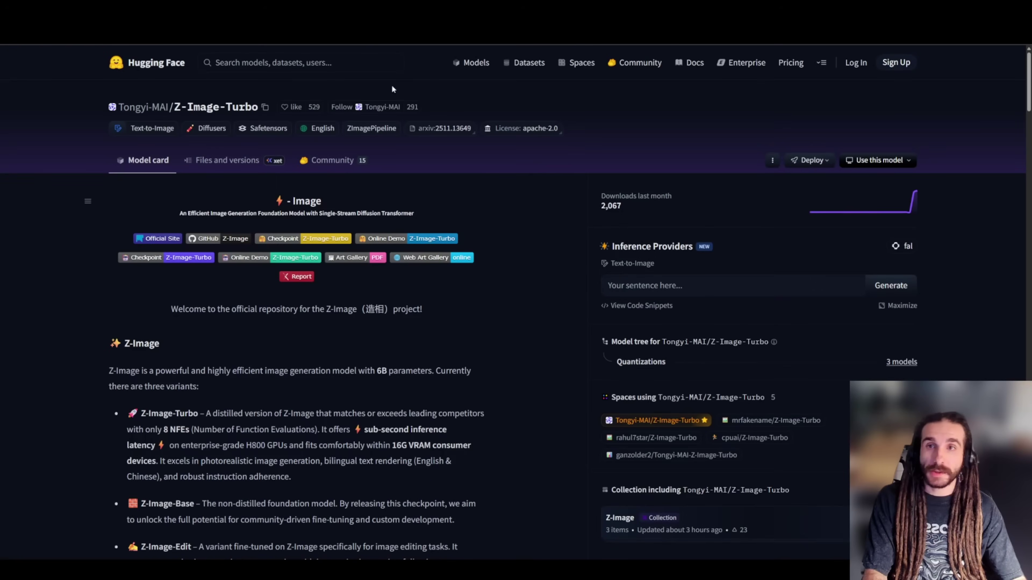
{"action": "left_click", "coordinate": [323, 65]}
{"action": "type", "text": "comfy"}
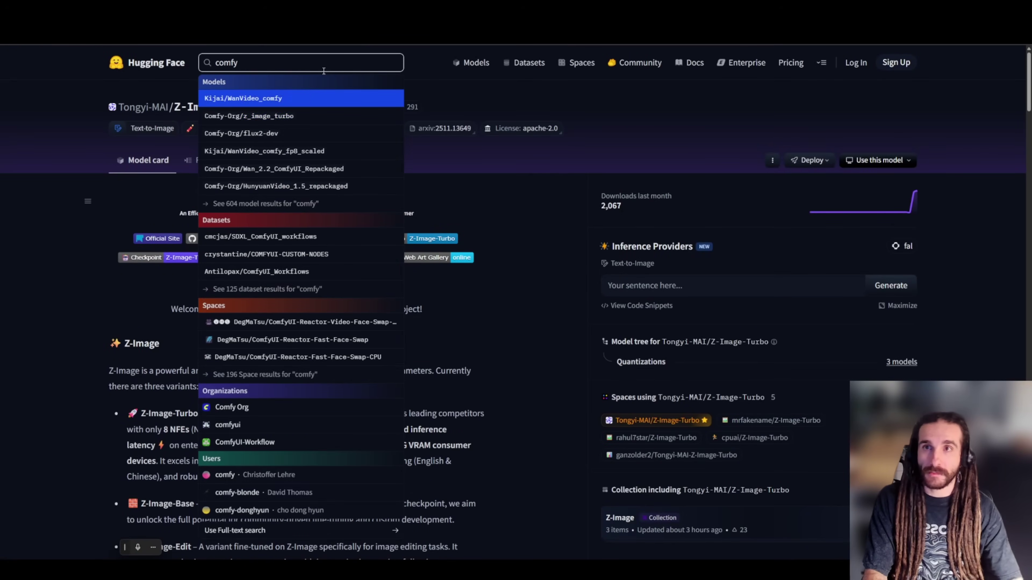
{"action": "key", "text": "Down"}
{"action": "key", "text": "Return"}
{"action": "left_click", "coordinate": [215, 159]}
{"action": "left_click", "coordinate": [159, 250]}
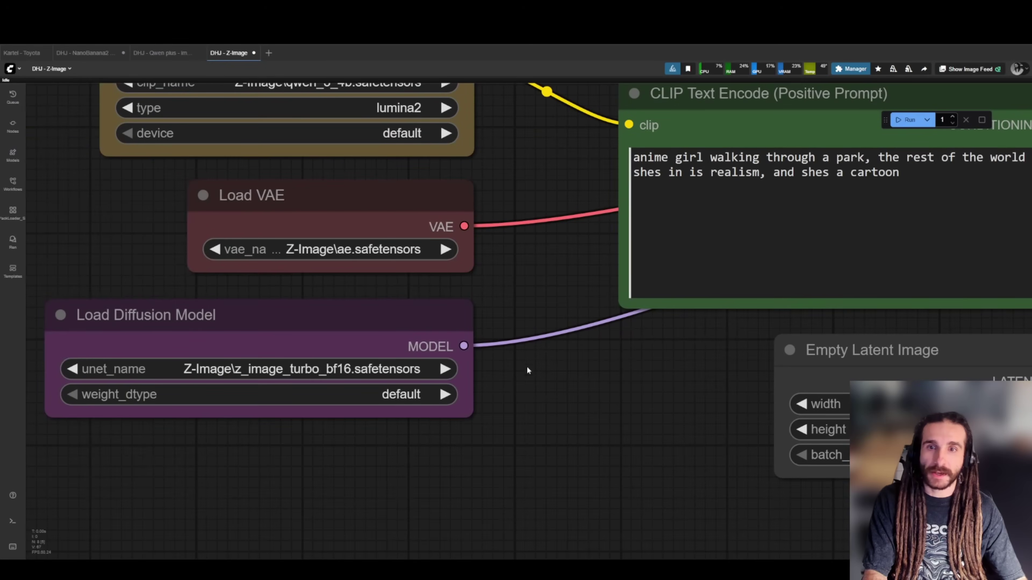
Add an Image Resize by Factor node in the empty area above the Save Image node.
{"action": "scroll", "coordinate": [527, 367], "scroll_direction": "down", "scroll_amount": 7}
{"action": "left_click_drag", "start_coordinate": [801, 411], "coordinate": [175, 379]}
{"action": "left_click_drag", "start_coordinate": [434, 172], "coordinate": [435, 272]}
{"action": "double_click", "coordinate": [453, 271]}
{"action": "type", "text": "resize im"}
{"action": "key", "text": "BackSpace"}
{"action": "key", "text": "BackSpace"}
{"action": "type", "text": "b"}
{"action": "key", "text": "Return"}
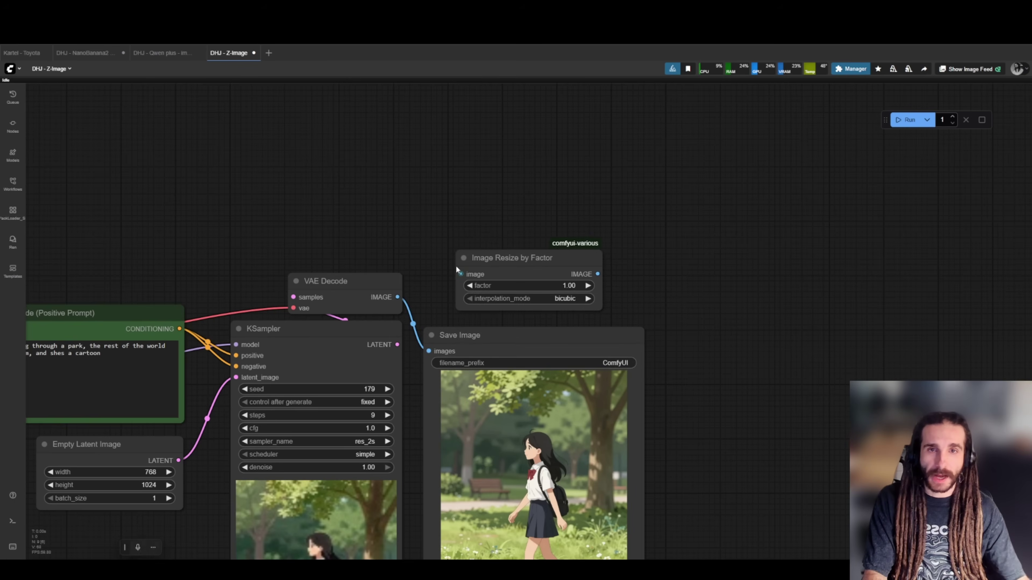
Feed the VAE Decode image into the Image Resize by Factor node and set factor 1.50 with bilinear interpolation.
{"action": "scroll", "coordinate": [467, 280], "scroll_direction": "up", "scroll_amount": 1}
{"action": "left_click_drag", "start_coordinate": [391, 299], "coordinate": [458, 250]}
{"action": "left_click", "coordinate": [504, 269]}
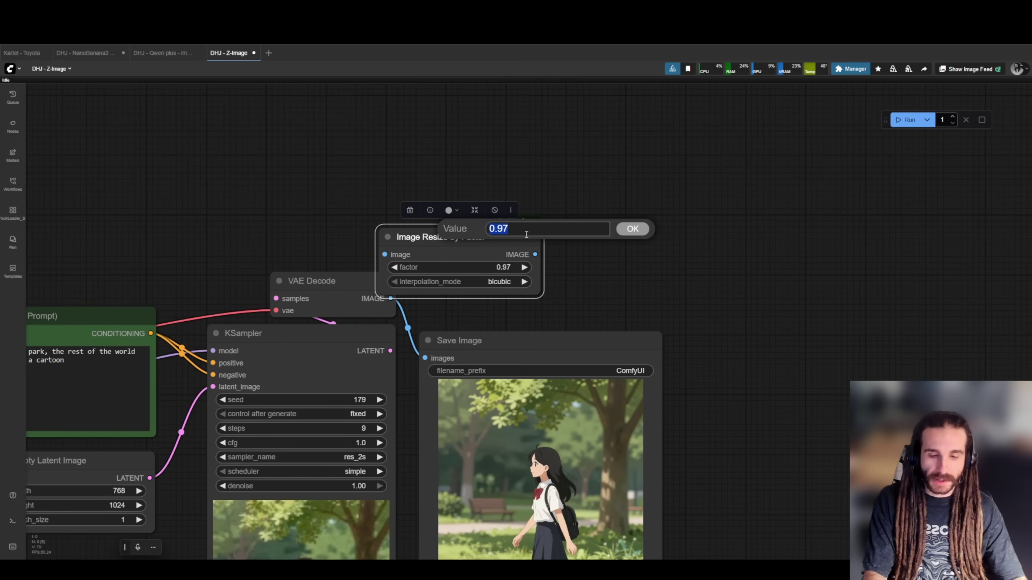
{"action": "type", "text": "1.5"}
{"action": "key", "text": "Return"}
{"action": "left_click_drag", "start_coordinate": [501, 228], "coordinate": [412, 189]}
{"action": "left_click", "coordinate": [414, 243]}
{"action": "left_click", "coordinate": [432, 249]}
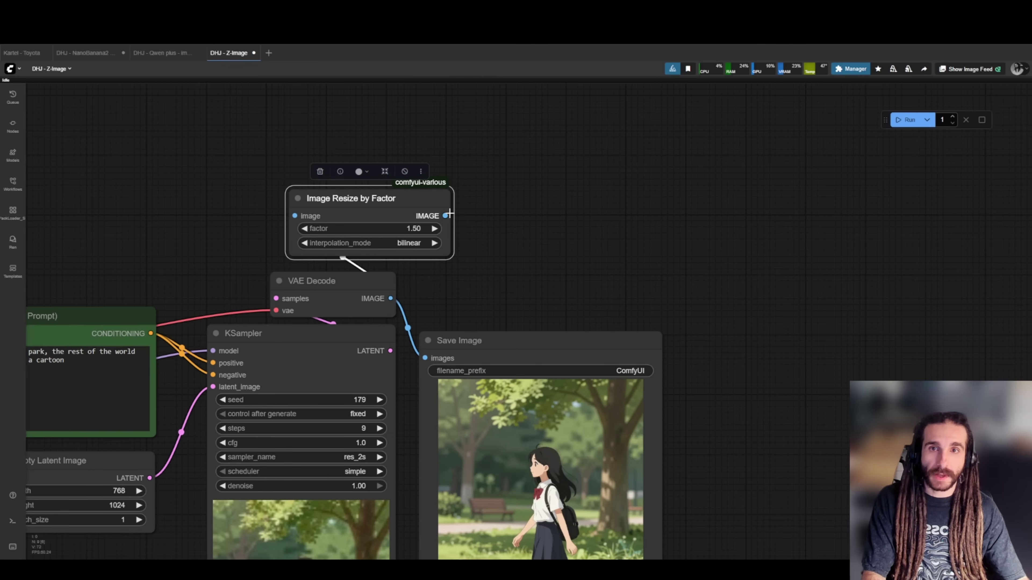
Add a VAE Encode node fed by the resized image and connect its vae input to the loaded VAE.
{"action": "left_click_drag", "start_coordinate": [545, 238], "coordinate": [471, 142]}
{"action": "left_click_drag", "start_coordinate": [453, 196], "coordinate": [528, 235]}
{"action": "scroll", "coordinate": [528, 234], "scroll_direction": "down", "scroll_amount": 2}
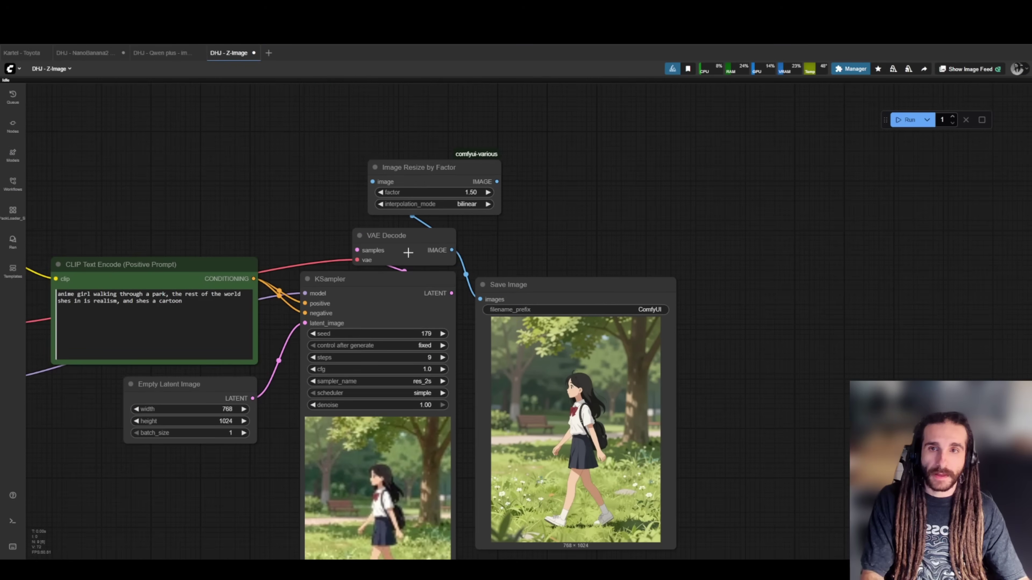
{"action": "left_click_drag", "start_coordinate": [497, 182], "coordinate": [296, 324]}
{"action": "left_click", "coordinate": [536, 140]}
{"action": "left_click_drag", "start_coordinate": [991, 246], "coordinate": [518, 270]}
{"action": "left_click_drag", "start_coordinate": [408, 303], "coordinate": [397, 270]}
{"action": "left_click", "coordinate": [246, 279]}
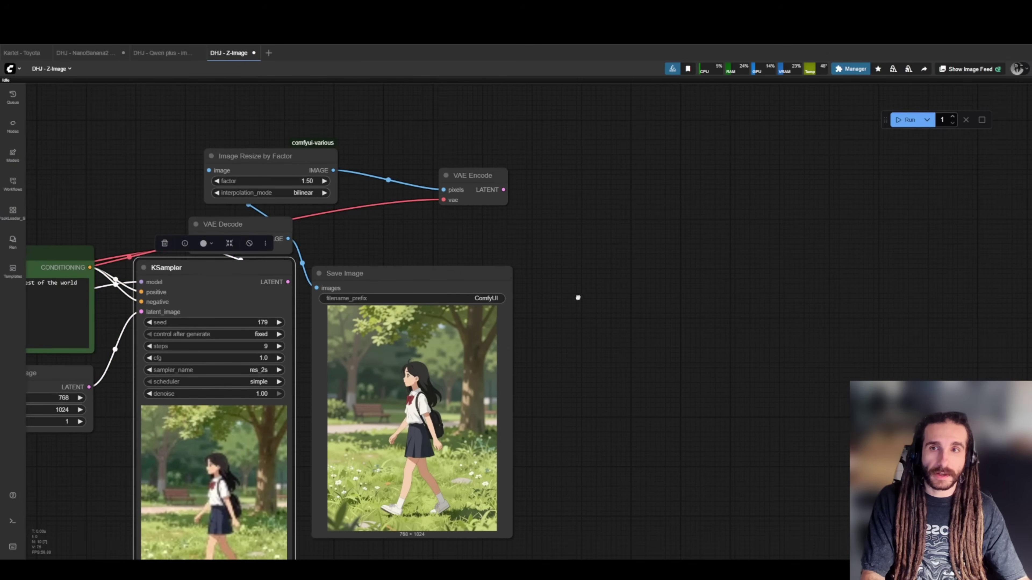
{"action": "left_click_drag", "start_coordinate": [348, 240], "coordinate": [269, 293]}
{"action": "key", "text": "ctrl+c"}
{"action": "key", "text": "ctrl+shift+v"}
{"action": "key", "text": "Delete"}
Duplicate the KSampler, VAE Decode and Save Image nodes with their input connections, placing the copies beside the original Save Image node.
{"action": "left_click_drag", "start_coordinate": [554, 409], "coordinate": [242, 239]}
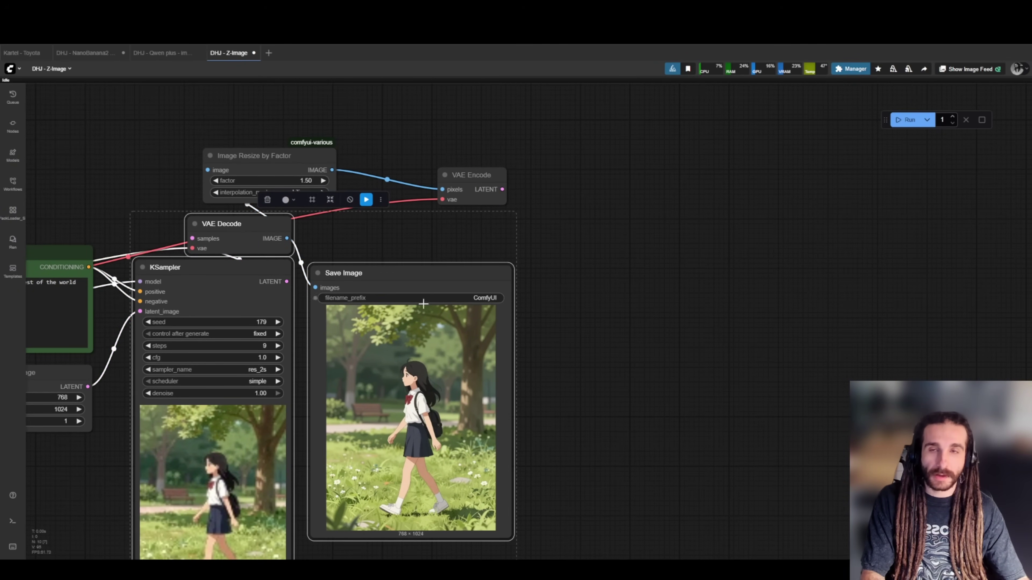
{"action": "left_click", "coordinate": [579, 289]}
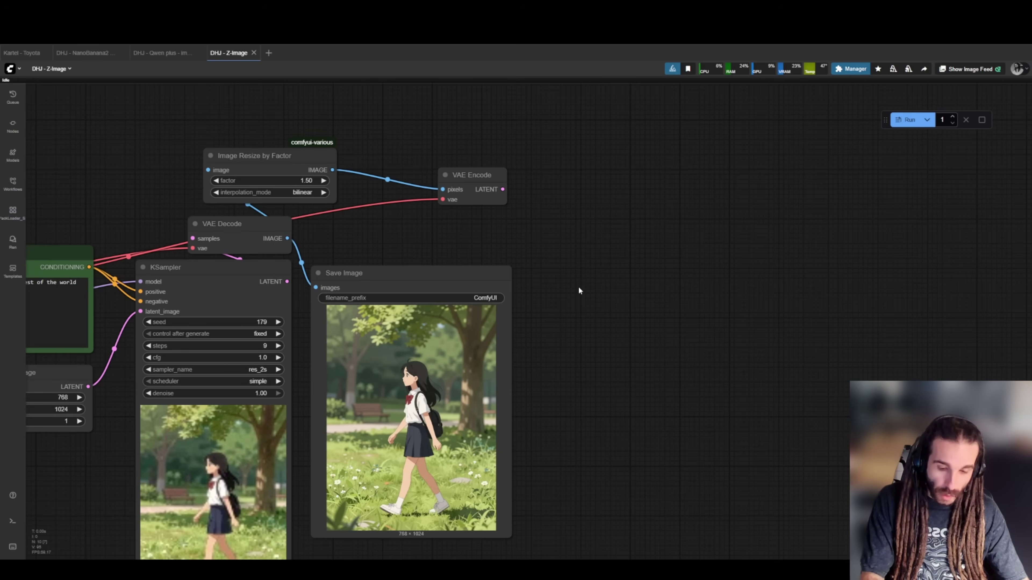
{"action": "key", "text": "ctrl+shift+v"}
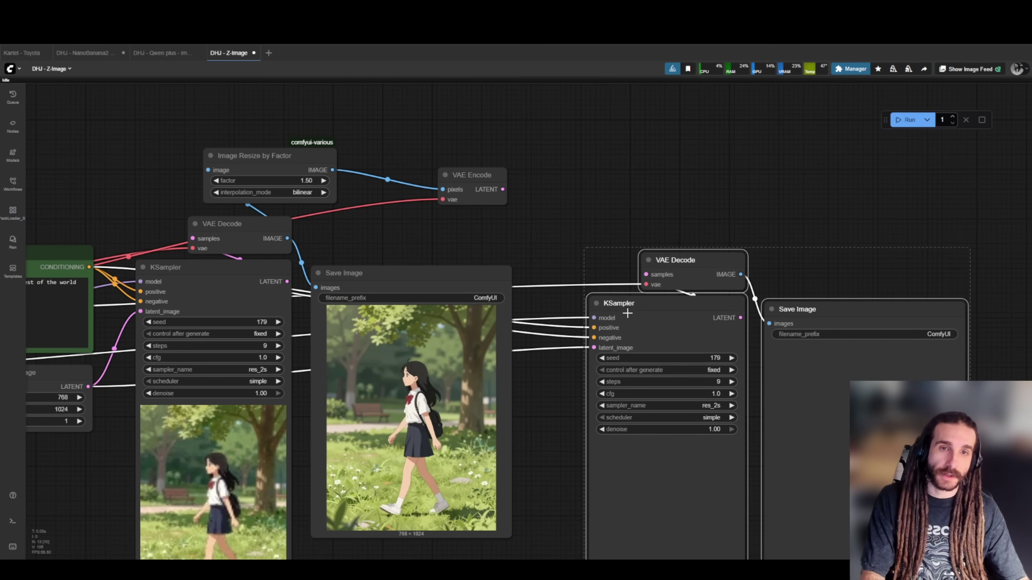
{"action": "left_click_drag", "start_coordinate": [628, 313], "coordinate": [570, 274]}
{"action": "left_click", "coordinate": [548, 146]}
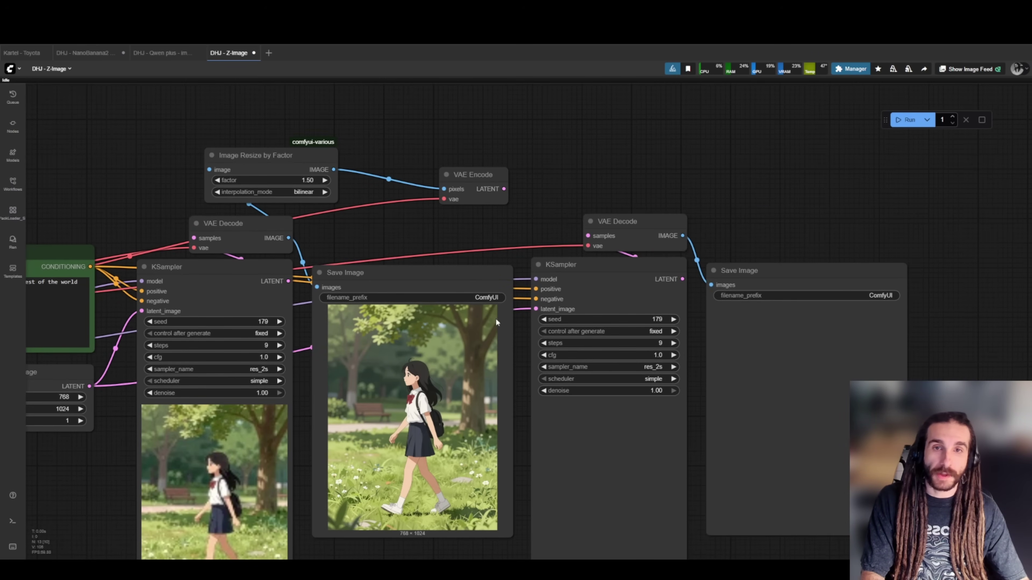
Connect the VAE Encode latent to the duplicated KSampler's latent_image input and set that sampler's denoise to 0.50.
{"action": "left_click_drag", "start_coordinate": [501, 190], "coordinate": [536, 309]}
{"action": "left_click_drag", "start_coordinate": [573, 175], "coordinate": [579, 173]}
{"action": "left_click_drag", "start_coordinate": [651, 226], "coordinate": [651, 224]}
{"action": "left_click", "coordinate": [758, 265]}
{"action": "left_click", "coordinate": [748, 215]}
{"action": "left_click_drag", "start_coordinate": [742, 253], "coordinate": [753, 198]}
{"action": "left_click", "coordinate": [677, 338]}
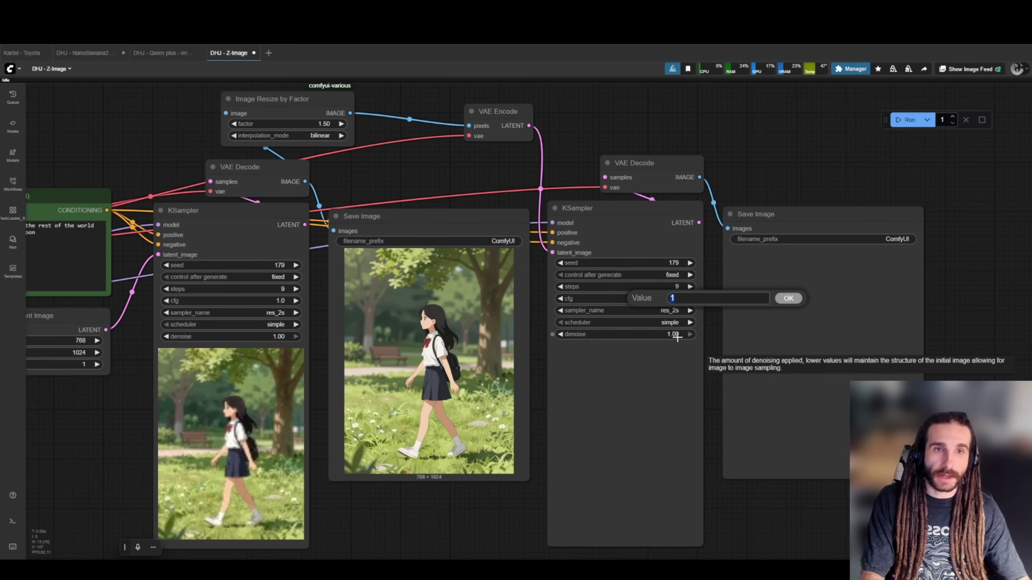
{"action": "type", "text": ".5"}
{"action": "key", "text": "Return"}
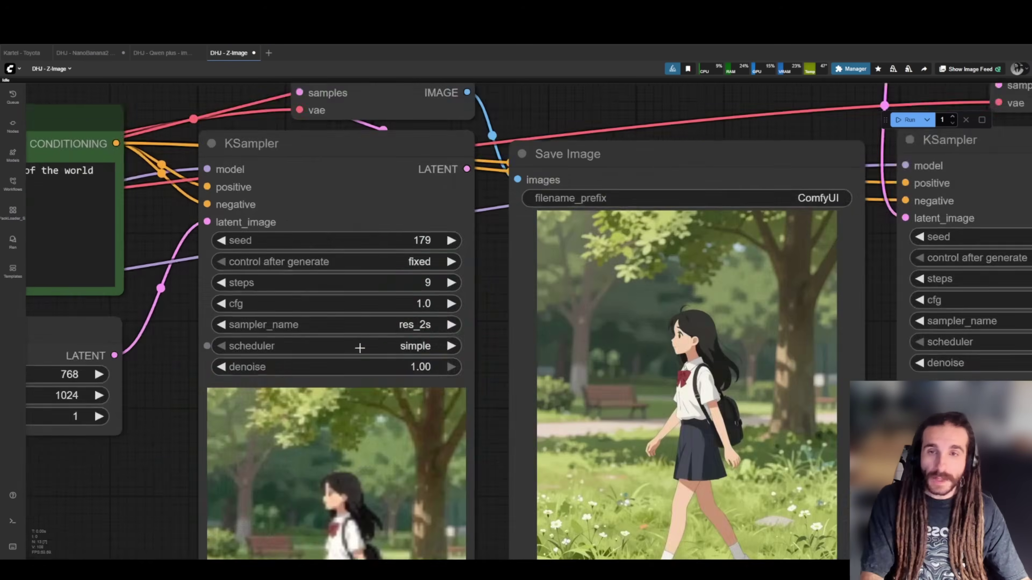
Bypass the VAE Encode node and the duplicated KSampler, VAE Decode and Save Image nodes.
{"action": "scroll", "coordinate": [359, 348], "scroll_direction": "up", "scroll_amount": 8}
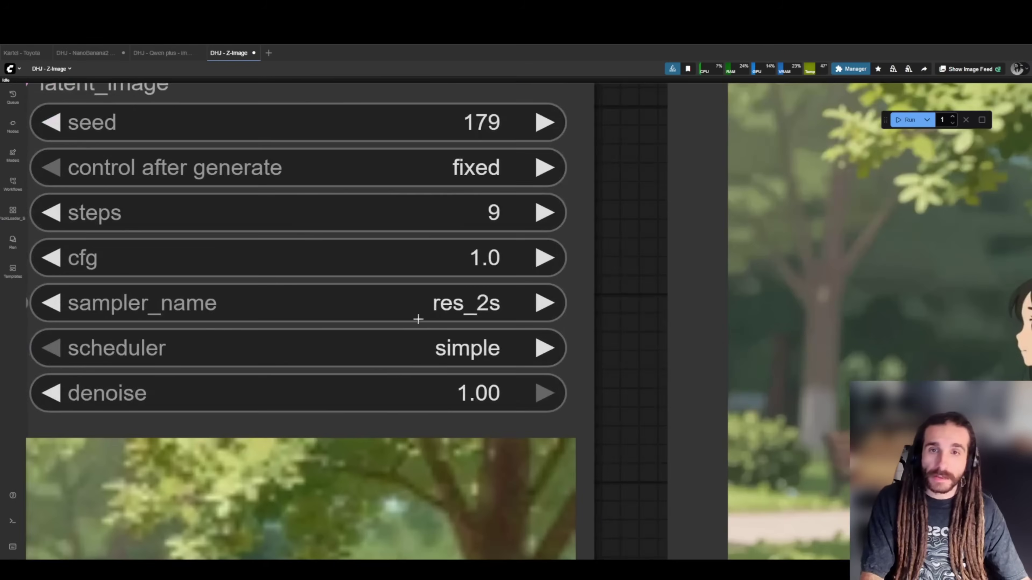
{"action": "scroll", "coordinate": [476, 308], "scroll_direction": "down", "scroll_amount": 4}
{"action": "left_click_drag", "start_coordinate": [608, 393], "coordinate": [602, 218]}
{"action": "left_click_drag", "start_coordinate": [583, 352], "coordinate": [289, 326]}
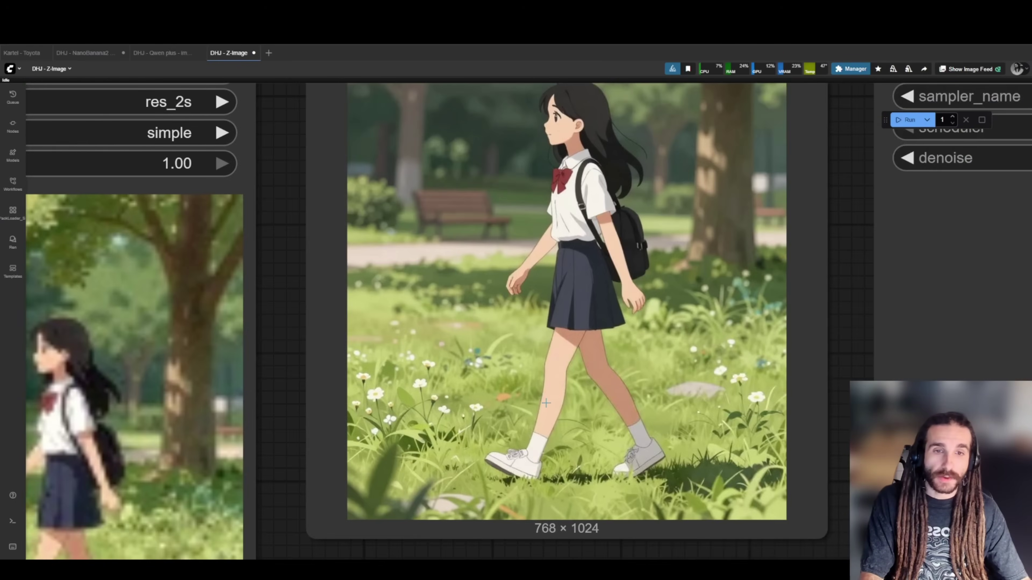
{"action": "scroll", "coordinate": [552, 409], "scroll_direction": "up", "scroll_amount": 6}
{"action": "scroll", "coordinate": [527, 401], "scroll_direction": "down", "scroll_amount": 7}
{"action": "scroll", "coordinate": [502, 383], "scroll_direction": "down", "scroll_amount": 5}
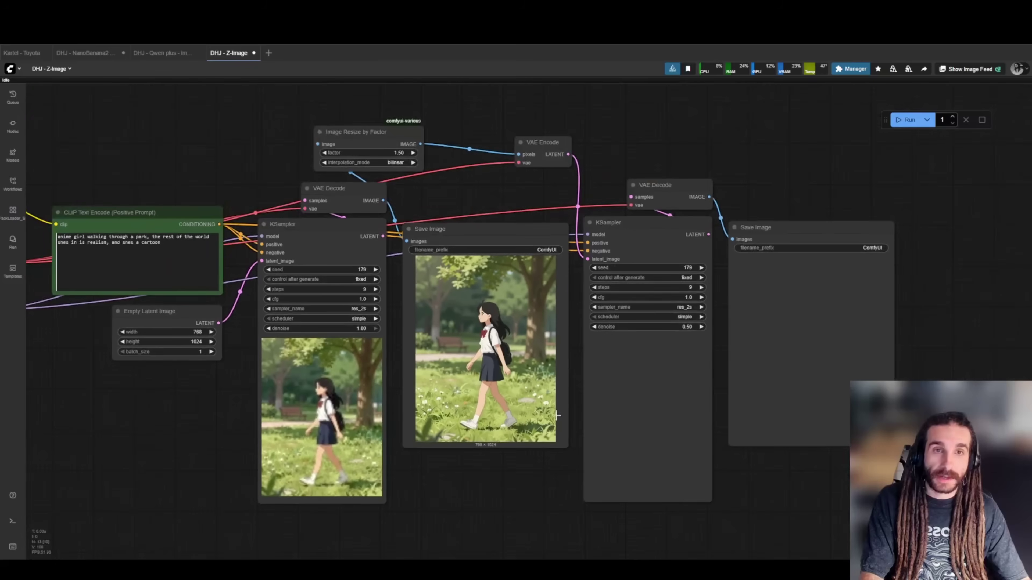
{"action": "left_click_drag", "start_coordinate": [884, 509], "coordinate": [574, 130]}
{"action": "key", "text": "ctrl+b"}
Generate the image with the first KSampler's sampler_name set to euler and its seed set to 200.
{"action": "scroll", "coordinate": [441, 149], "scroll_direction": "up", "scroll_amount": 3}
{"action": "left_click", "coordinate": [493, 315]}
{"action": "left_click", "coordinate": [492, 97]}
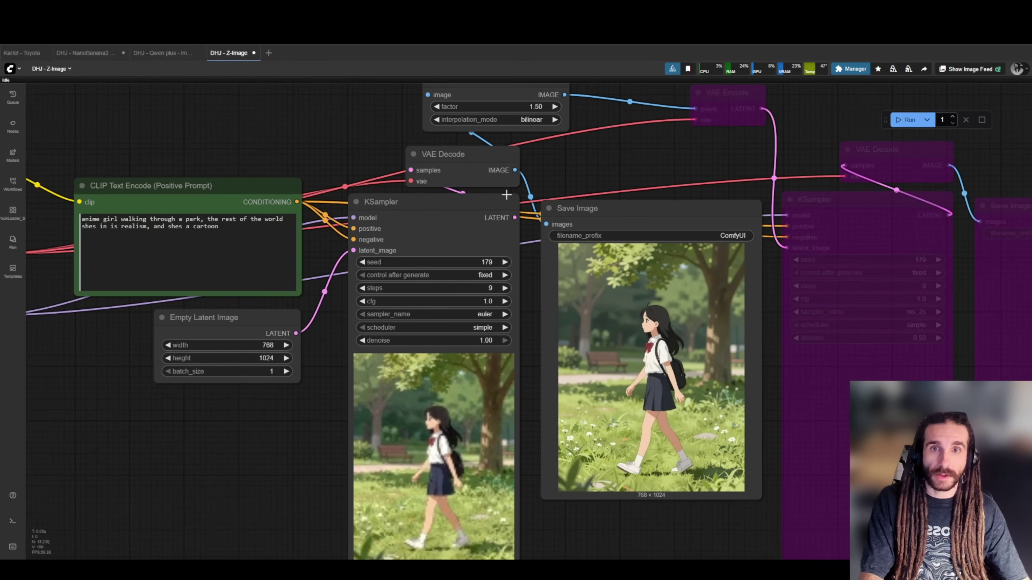
{"action": "key", "text": "ctrl+Return"}
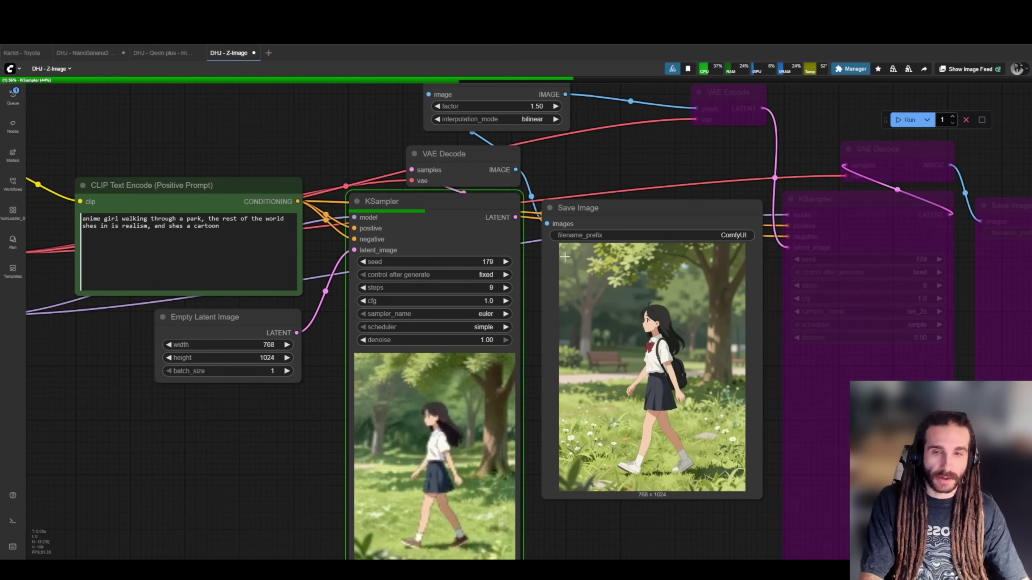
{"action": "scroll", "coordinate": [554, 235], "scroll_direction": "down", "scroll_amount": 1}
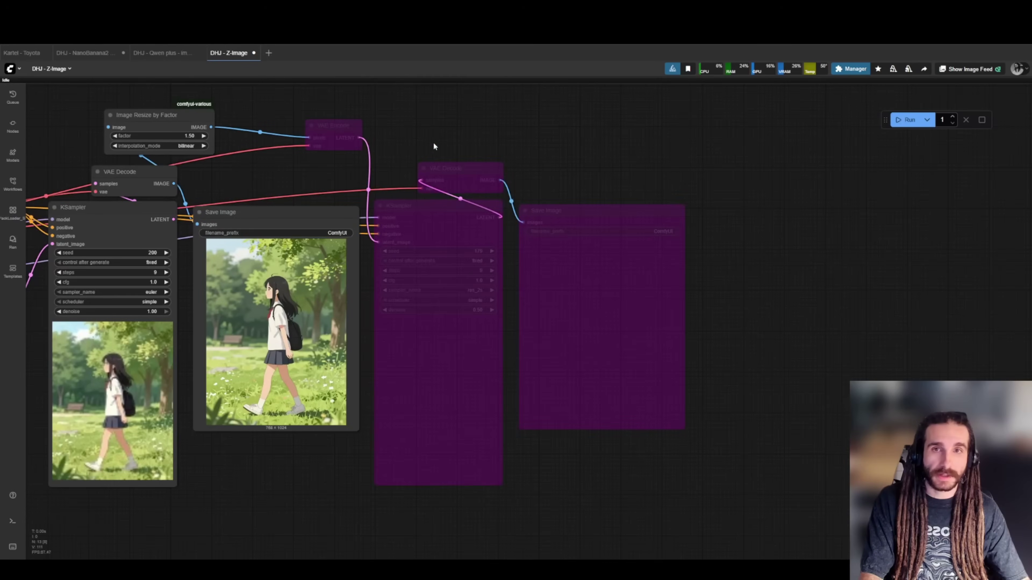
Re-enable the bypassed VAE Encode, second KSampler, VAE Decode and Save Image nodes.
{"action": "left_click_drag", "start_coordinate": [434, 146], "coordinate": [613, 345]}
{"action": "key", "text": "ctrl+b"}
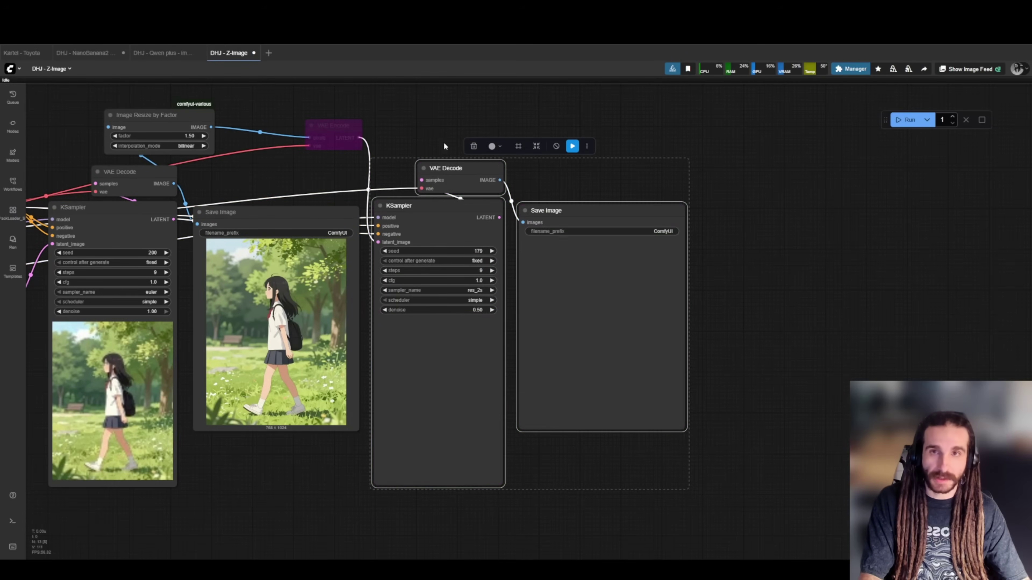
{"action": "left_click_drag", "start_coordinate": [394, 149], "coordinate": [339, 122]}
{"action": "key", "text": "ctrl+b"}
Set the second KSampler's sampler_name to euler and its steps to 8.
{"action": "scroll", "coordinate": [394, 171], "scroll_direction": "up", "scroll_amount": 3}
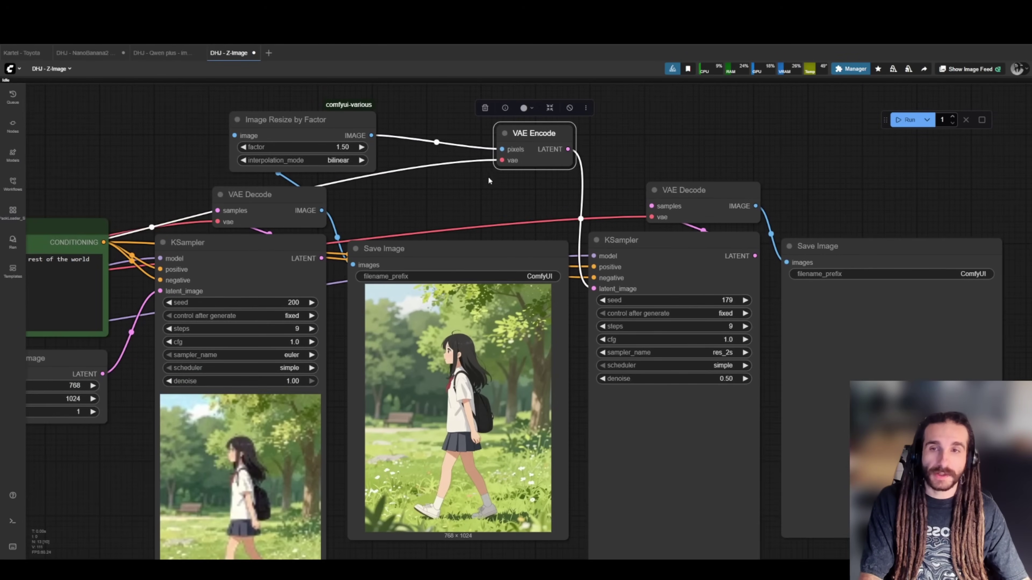
{"action": "scroll", "coordinate": [487, 196], "scroll_direction": "up", "scroll_amount": 2}
{"action": "left_click", "coordinate": [666, 341]}
{"action": "type", "text": "eu"}
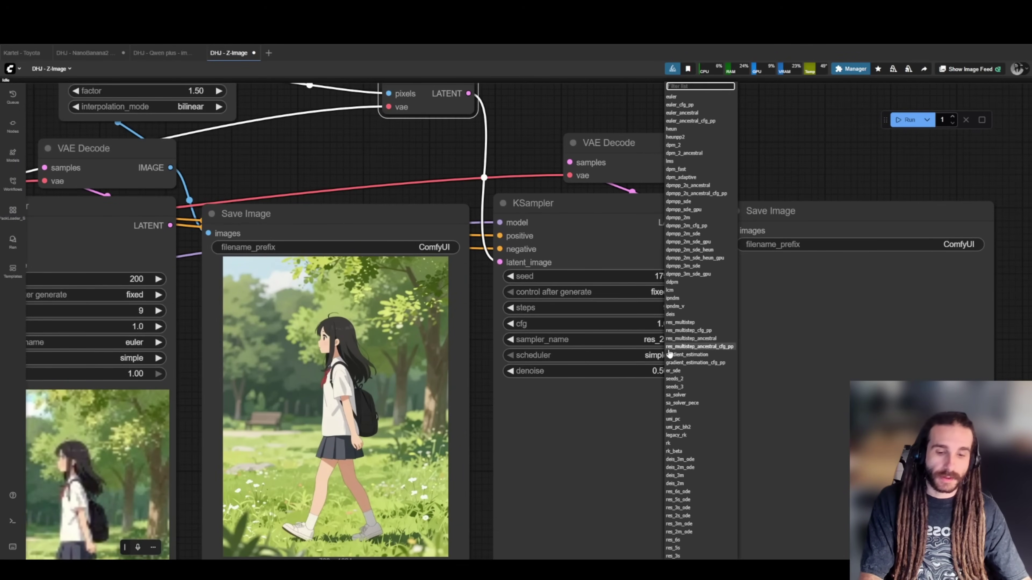
{"action": "left_click", "coordinate": [671, 356]}
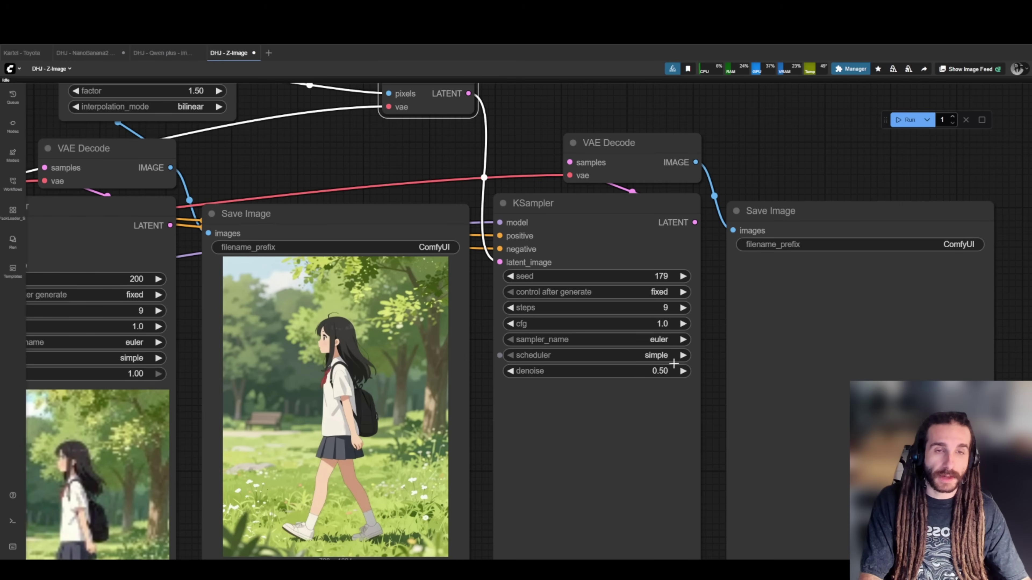
{"action": "left_click", "coordinate": [507, 155]}
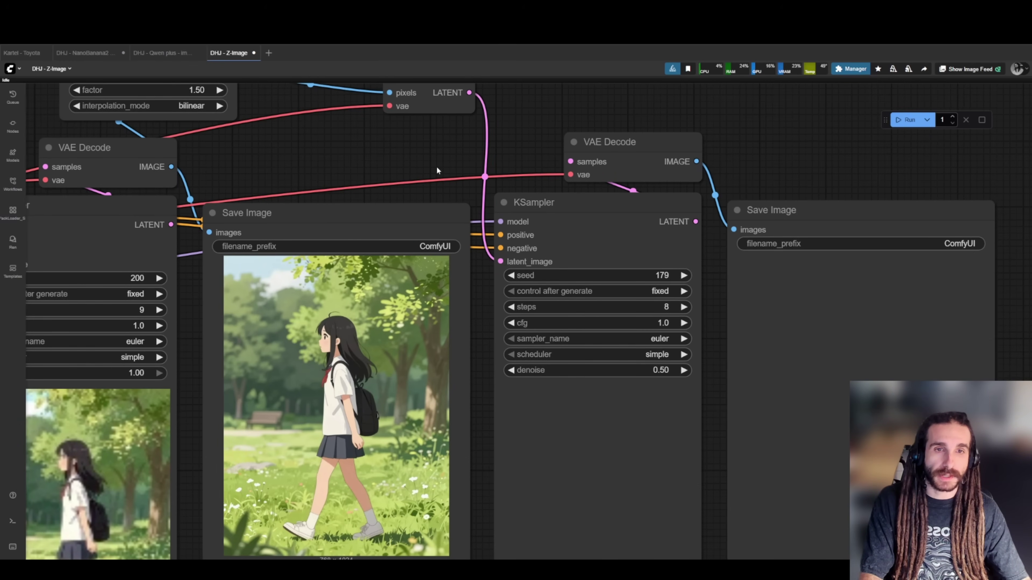
Set the first KSampler's steps to 8.
{"action": "left_click_drag", "start_coordinate": [437, 172], "coordinate": [753, 202]}
{"action": "left_click", "coordinate": [305, 341]}
{"action": "scroll", "coordinate": [523, 233], "scroll_direction": "down", "scroll_amount": 2}
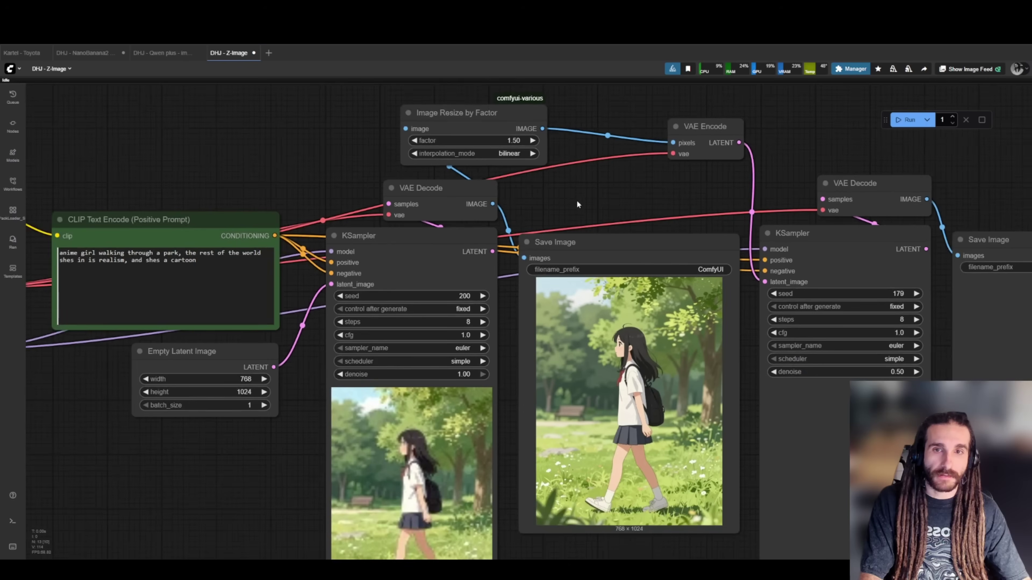
Bypass the second KSampler with its VAE Decode and Save Image nodes again, leaving VAE Encode active.
{"action": "scroll", "coordinate": [591, 247], "scroll_direction": "down", "scroll_amount": 1}
{"action": "left_click_drag", "start_coordinate": [647, 214], "coordinate": [540, 213]}
{"action": "left_click_drag", "start_coordinate": [716, 151], "coordinate": [903, 357]}
{"action": "key", "text": "ctrl+b"}
{"action": "scroll", "coordinate": [296, 261], "scroll_direction": "up", "scroll_amount": 3}
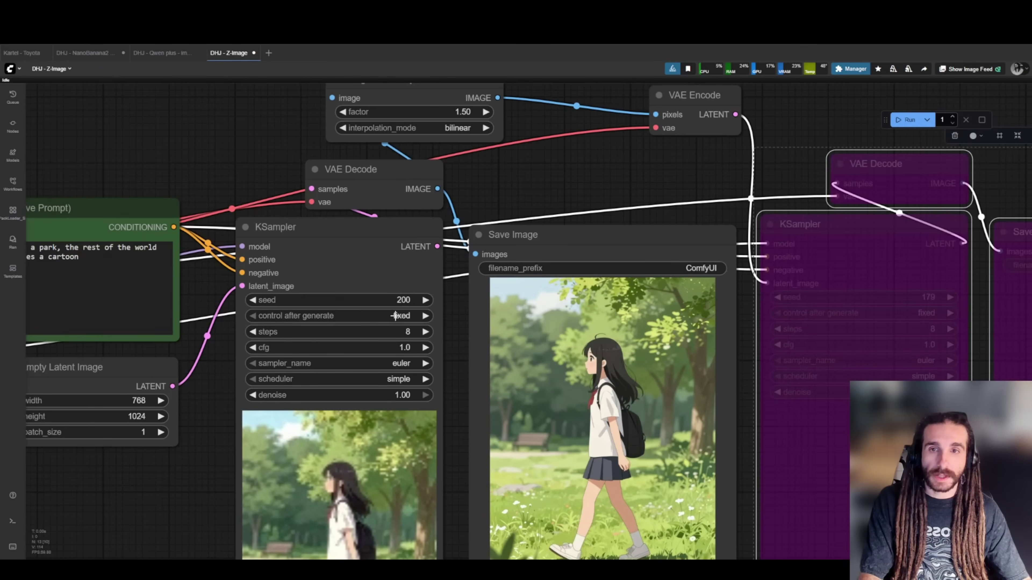
Lower the first KSampler's steps and run the workflow, and run it again with 2 steps.
{"action": "left_click", "coordinate": [392, 335]}
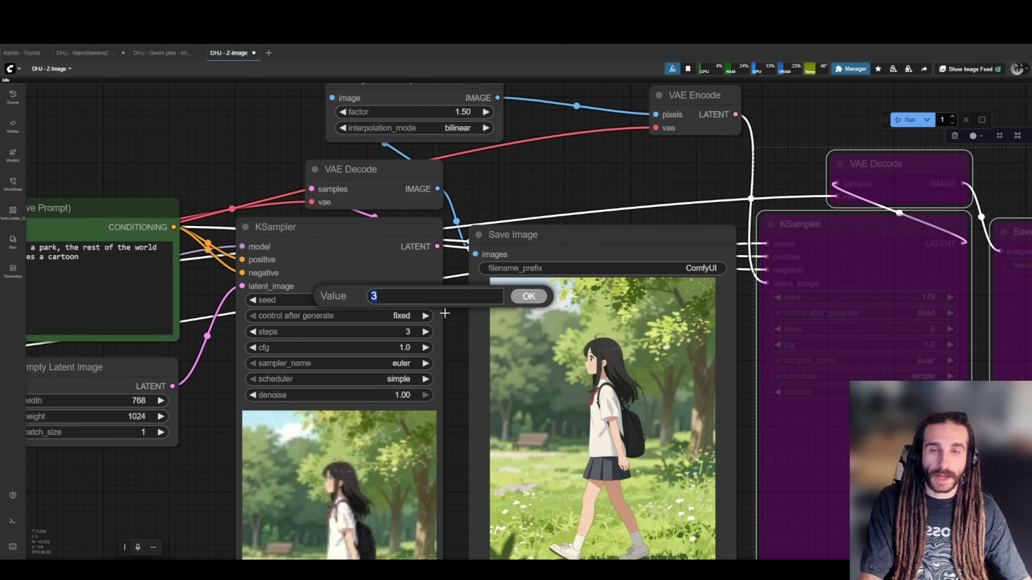
{"action": "left_click", "coordinate": [520, 301]}
{"action": "key", "text": "ctrl+Return"}
{"action": "left_click_drag", "start_coordinate": [159, 411], "coordinate": [154, 325]}
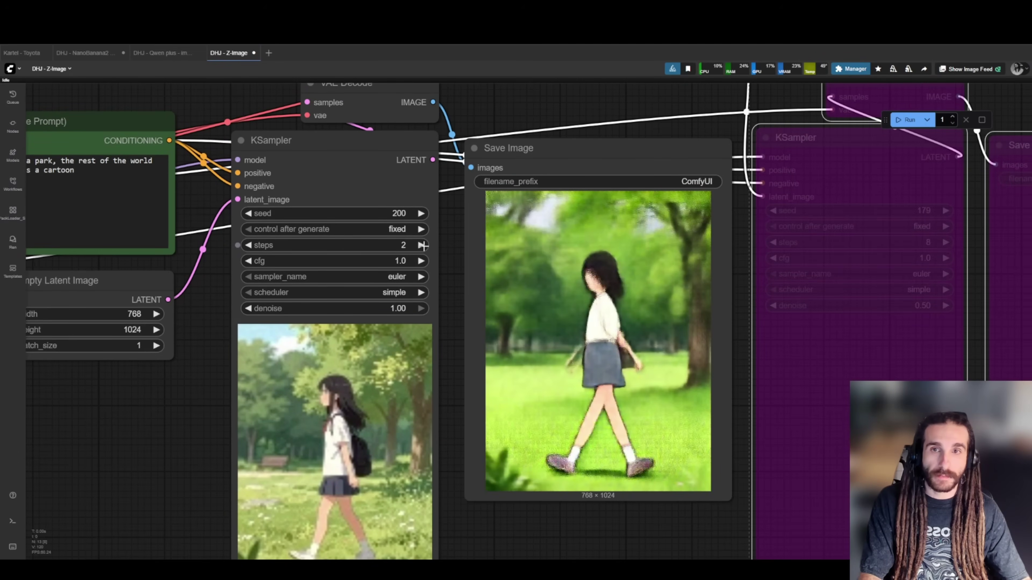
{"action": "key", "text": "ctrl+Return"}
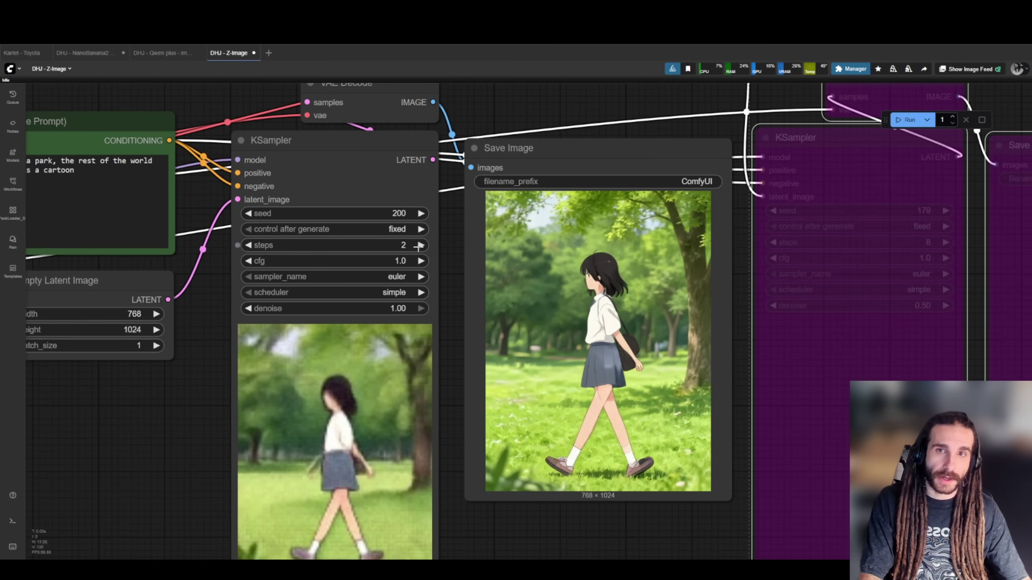
Run the workflow with the first KSampler's steps set to 3 and inspect the generated image up close.
{"action": "left_click", "coordinate": [418, 247]}
{"action": "key", "text": "ctrl+Return"}
{"action": "scroll", "coordinate": [596, 325], "scroll_direction": "up", "scroll_amount": 10}
{"action": "scroll", "coordinate": [607, 299], "scroll_direction": "down", "scroll_amount": 5}
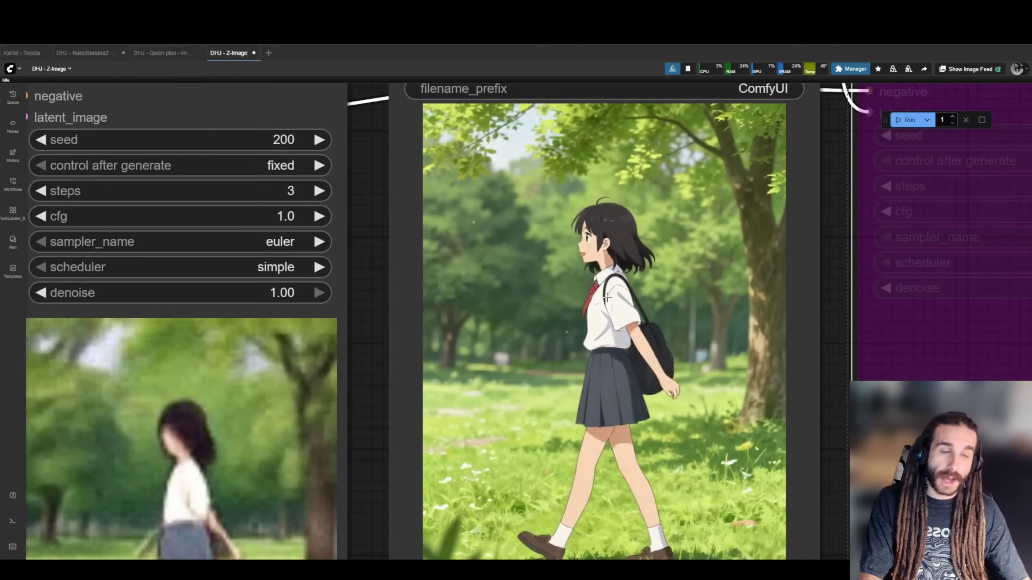
{"action": "scroll", "coordinate": [607, 298], "scroll_direction": "down", "scroll_amount": 1}
{"action": "scroll", "coordinate": [612, 301], "scroll_direction": "down", "scroll_amount": 1}
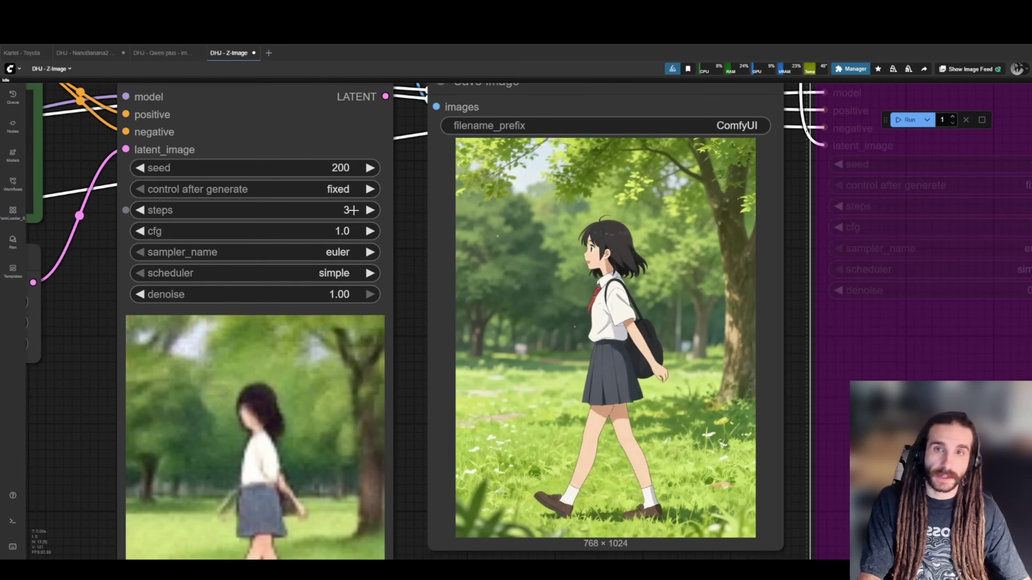
Run the workflow with the first KSampler's steps set to 4 and inspect the new image's details.
{"action": "key", "text": "ctrl+Return"}
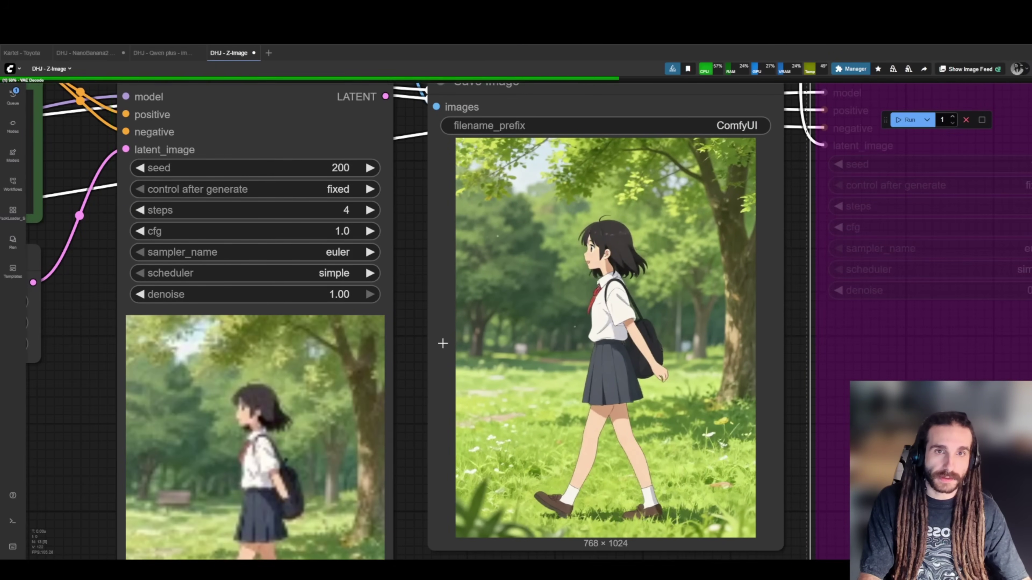
{"action": "scroll", "coordinate": [548, 355], "scroll_direction": "up", "scroll_amount": 4}
{"action": "scroll", "coordinate": [551, 354], "scroll_direction": "down", "scroll_amount": 2}
{"action": "mouse_move", "coordinate": [538, 411]}
{"action": "left_mouse_down"}
{"action": "mouse_move", "coordinate": [510, 316]}
{"action": "mouse_move", "coordinate": [518, 411]}
{"action": "left_mouse_up"}
Set the first KSampler's steps back to 8 and run the workflow for comparison.
{"action": "left_click_drag", "start_coordinate": [316, 208], "coordinate": [397, 242]}
{"action": "left_click", "coordinate": [396, 220]}
{"action": "left_click", "coordinate": [396, 220]}
{"action": "key", "text": "ctrl+Return"}
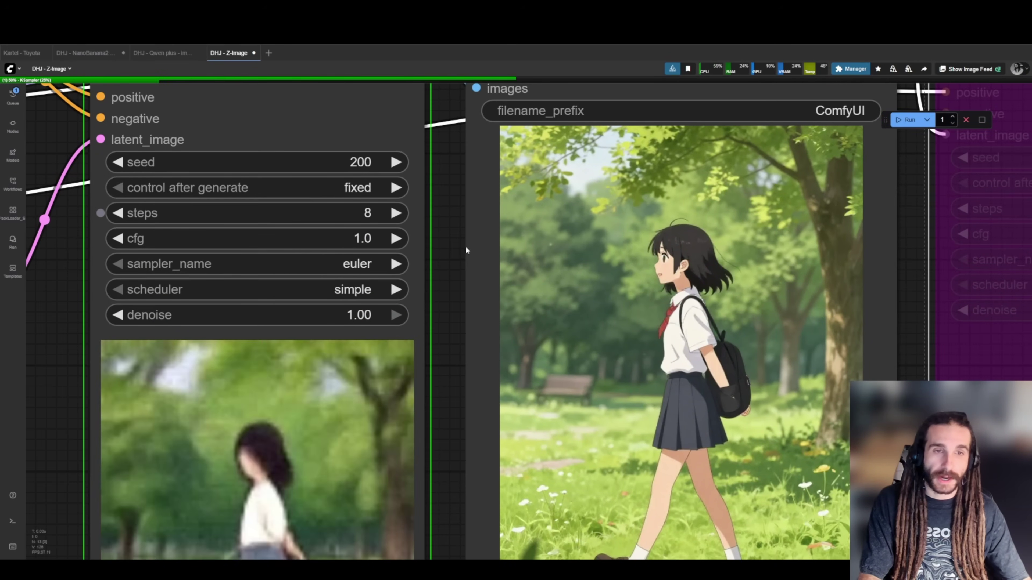
{"action": "scroll", "coordinate": [534, 316], "scroll_direction": "down", "scroll_amount": 4}
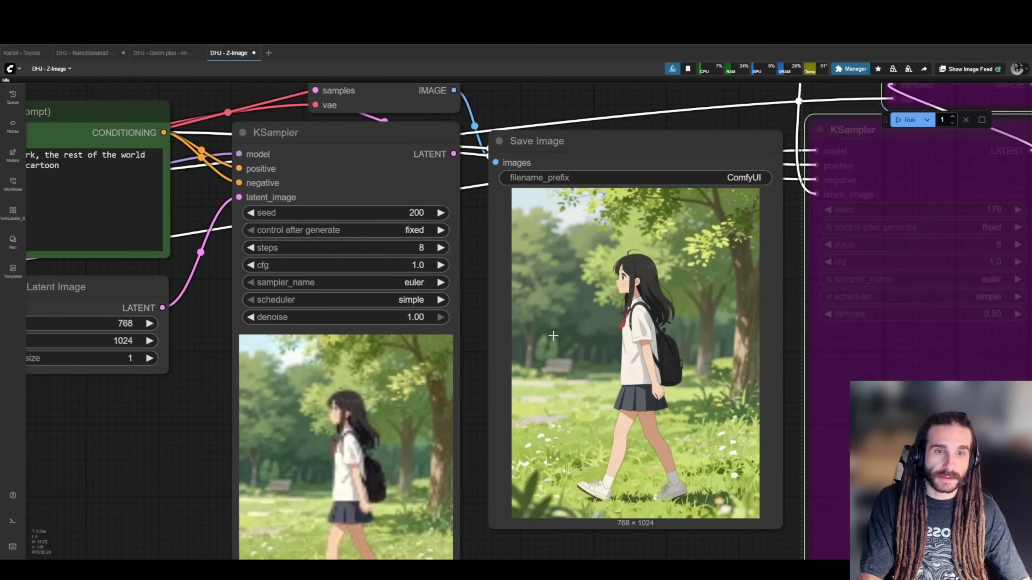
Re-enable the bypassed second-pass KSampler, VAE Decode and Save Image nodes.
{"action": "scroll", "coordinate": [556, 333], "scroll_direction": "down", "scroll_amount": 7}
{"action": "left_click_drag", "start_coordinate": [768, 184], "coordinate": [512, 238]}
{"action": "key", "text": "ctrl+b"}
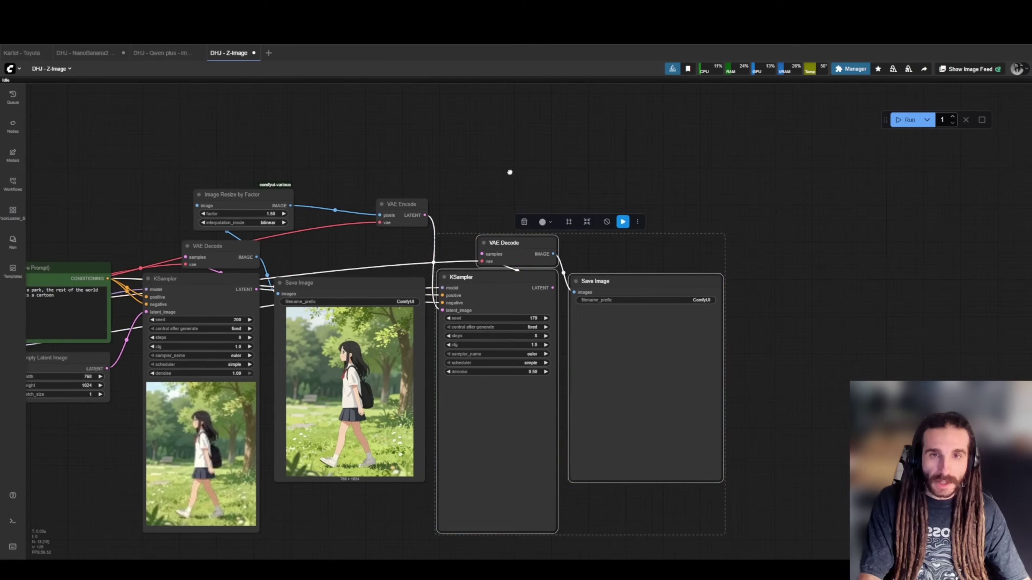
{"action": "left_click", "coordinate": [510, 173]}
Nudge the VAE Encode node slightly upward and run the workflow with the second pass active.
{"action": "scroll", "coordinate": [345, 224], "scroll_direction": "up", "scroll_amount": 2}
{"action": "mouse_move", "coordinate": [220, 189]}
{"action": "left_mouse_down"}
{"action": "mouse_move", "coordinate": [226, 170]}
{"action": "mouse_move", "coordinate": [277, 197]}
{"action": "mouse_move", "coordinate": [225, 188]}
{"action": "left_mouse_up"}
{"action": "left_click_drag", "start_coordinate": [435, 207], "coordinate": [434, 193]}
{"action": "scroll", "coordinate": [533, 359], "scroll_direction": "up", "scroll_amount": 3}
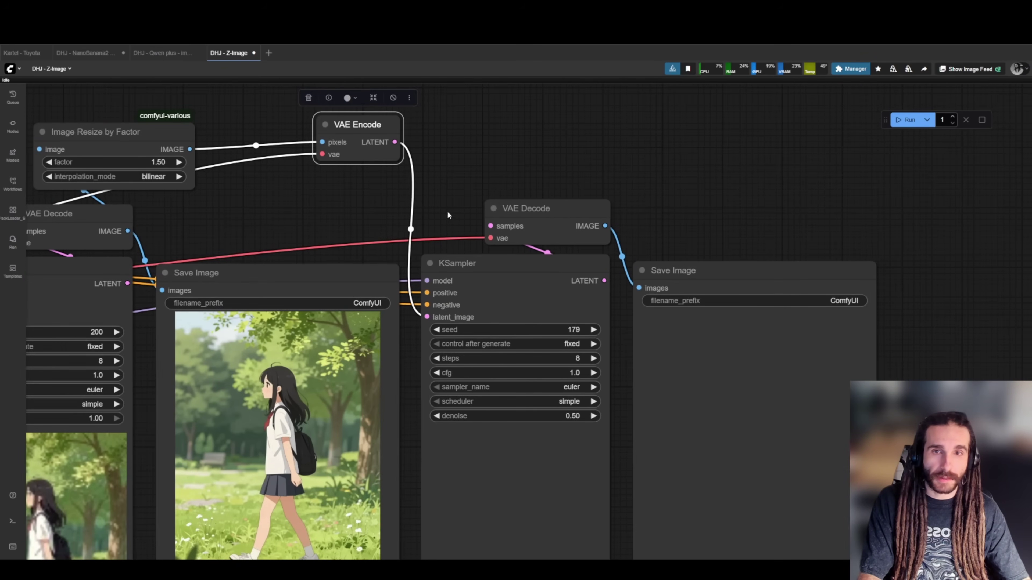
{"action": "left_click", "coordinate": [646, 191]}
{"action": "scroll", "coordinate": [662, 208], "scroll_direction": "down", "scroll_amount": 2}
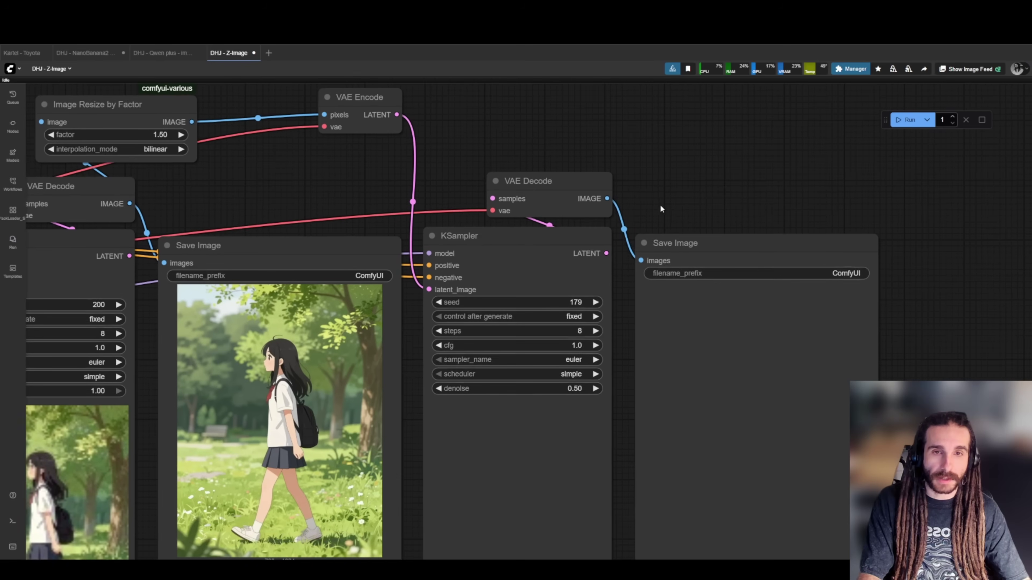
{"action": "key", "text": "ctrl+Return"}
{"action": "scroll", "coordinate": [673, 210], "scroll_direction": "down", "scroll_amount": 2}
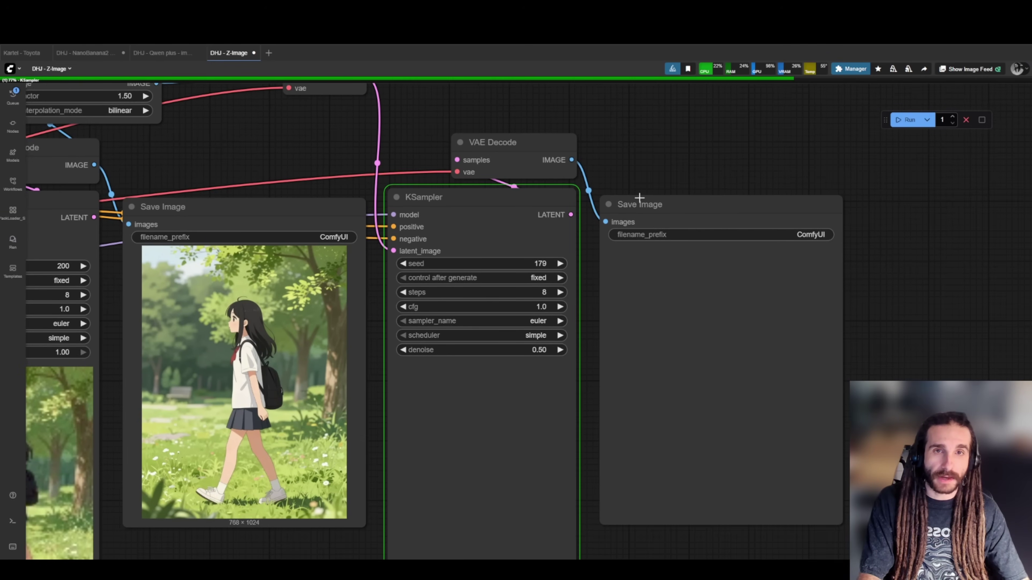
{"action": "left_click", "coordinate": [636, 200]}
{"action": "left_click_drag", "start_coordinate": [636, 200], "coordinate": [637, 198]}
Calculate 1024*1.5 in the system launcher to check the upscaled image height, and dismiss it.
{"action": "left_click", "coordinate": [619, 159]}
{"action": "key", "text": "alt+space"}
{"action": "type", "text": "10"}
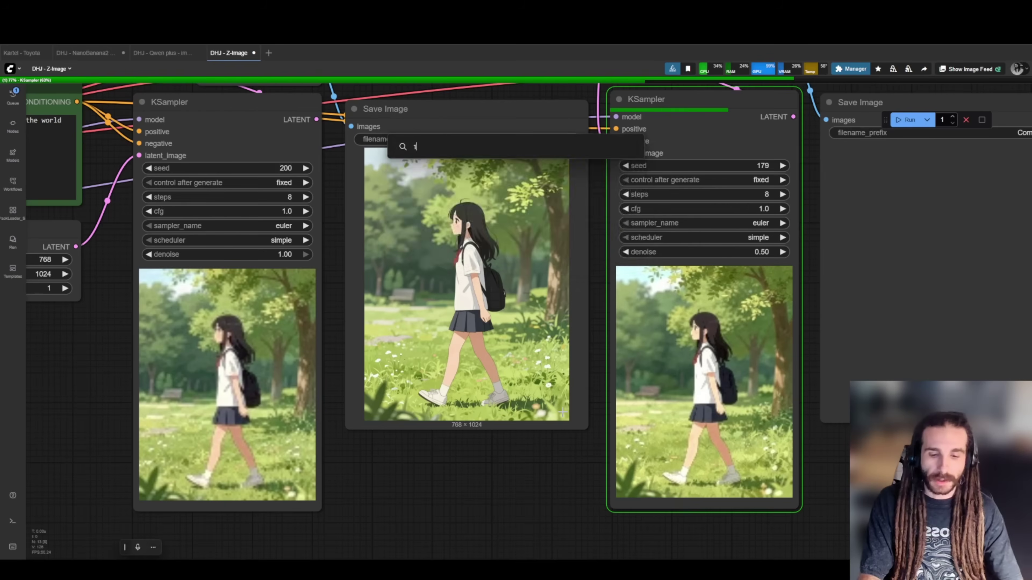
{"action": "type", "text": "24*1.5"}
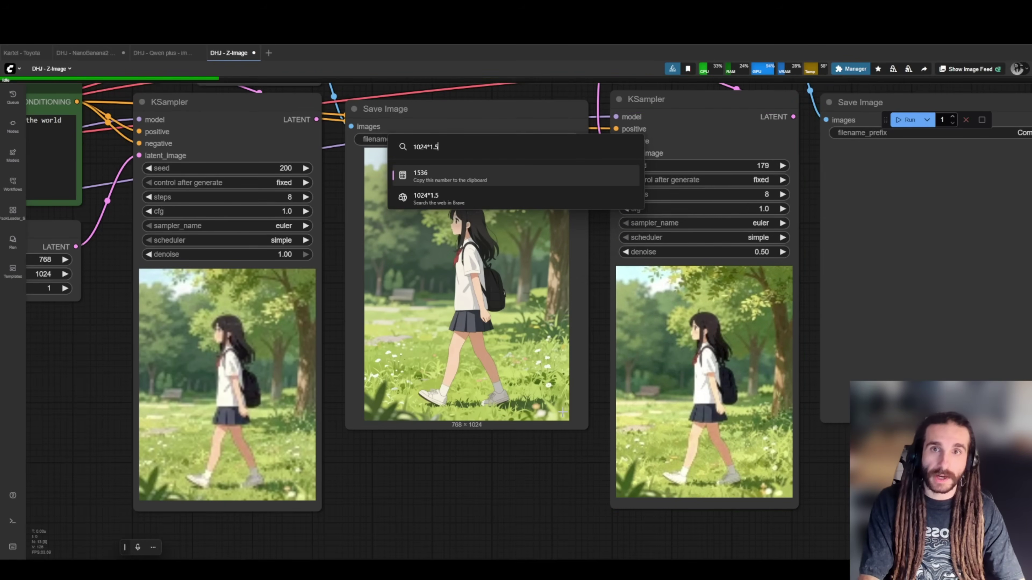
{"action": "key", "text": "Escape"}
Examine the second-pass image up close and compare its details with the first-pass image.
{"action": "left_click_drag", "start_coordinate": [864, 334], "coordinate": [909, 215]}
{"action": "scroll", "coordinate": [561, 426], "scroll_direction": "up", "scroll_amount": 6}
{"action": "scroll", "coordinate": [527, 377], "scroll_direction": "up", "scroll_amount": 2}
{"action": "scroll", "coordinate": [527, 377], "scroll_direction": "down", "scroll_amount": 6}
{"action": "left_click_drag", "start_coordinate": [526, 342], "coordinate": [683, 407]}
{"action": "left_click_drag", "start_coordinate": [382, 361], "coordinate": [239, 379]}
{"action": "left_click_drag", "start_coordinate": [935, 389], "coordinate": [605, 391]}
{"action": "scroll", "coordinate": [607, 392], "scroll_direction": "up", "scroll_amount": 6}
{"action": "scroll", "coordinate": [574, 369], "scroll_direction": "down", "scroll_amount": 10}
{"action": "left_click_drag", "start_coordinate": [340, 210], "coordinate": [624, 320]}
{"action": "scroll", "coordinate": [624, 321], "scroll_direction": "up", "scroll_amount": 1}
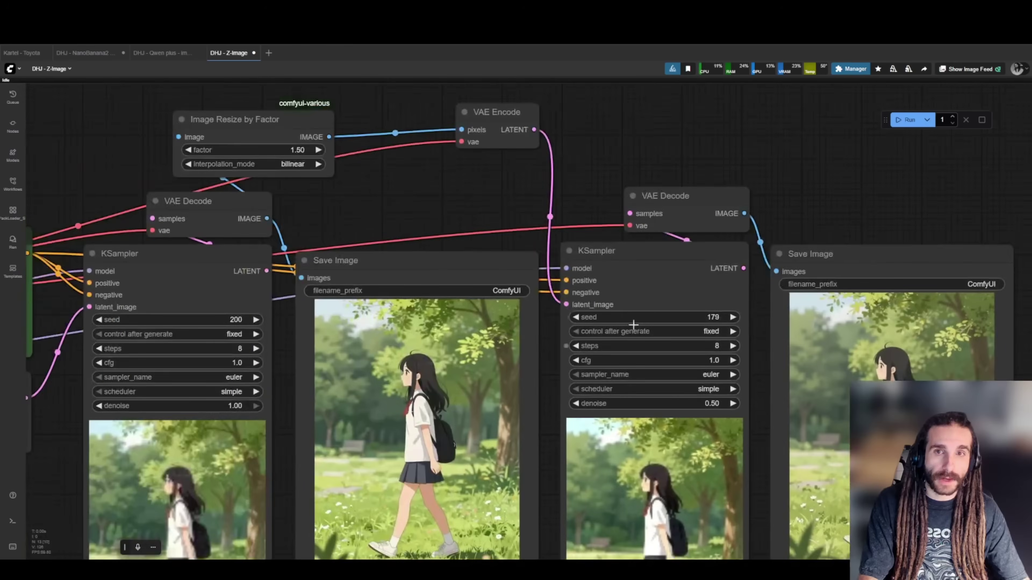
Set the second KSampler's denoise to 0.6 and run the workflow.
{"action": "scroll", "coordinate": [625, 321], "scroll_direction": "down", "scroll_amount": 4}
{"action": "left_click", "coordinate": [686, 379]}
{"action": "type", "text": "0.6"}
{"action": "key", "text": "Return"}
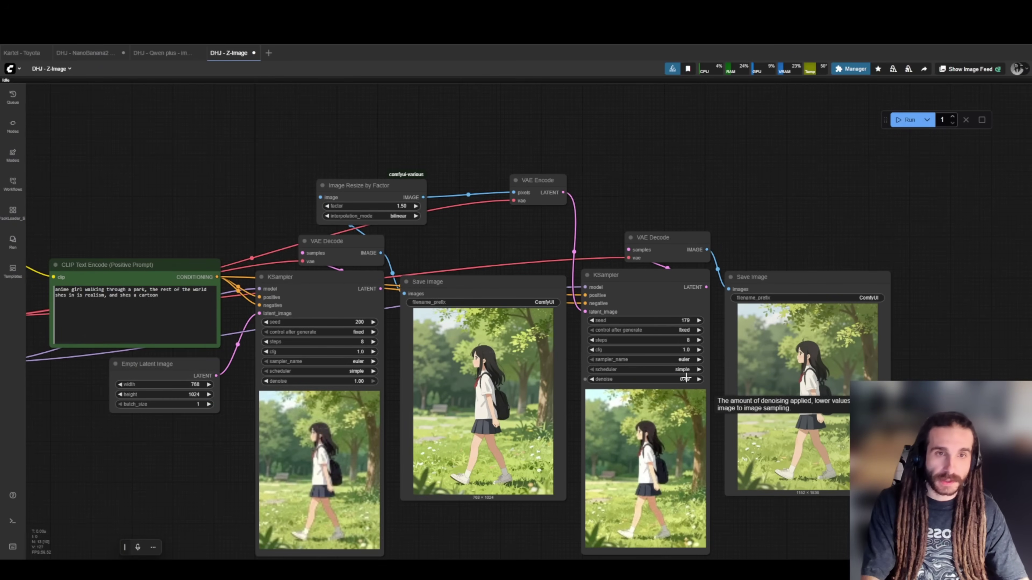
{"action": "key", "text": "ctrl+Return"}
{"action": "scroll", "coordinate": [687, 378], "scroll_direction": "up", "scroll_amount": 4}
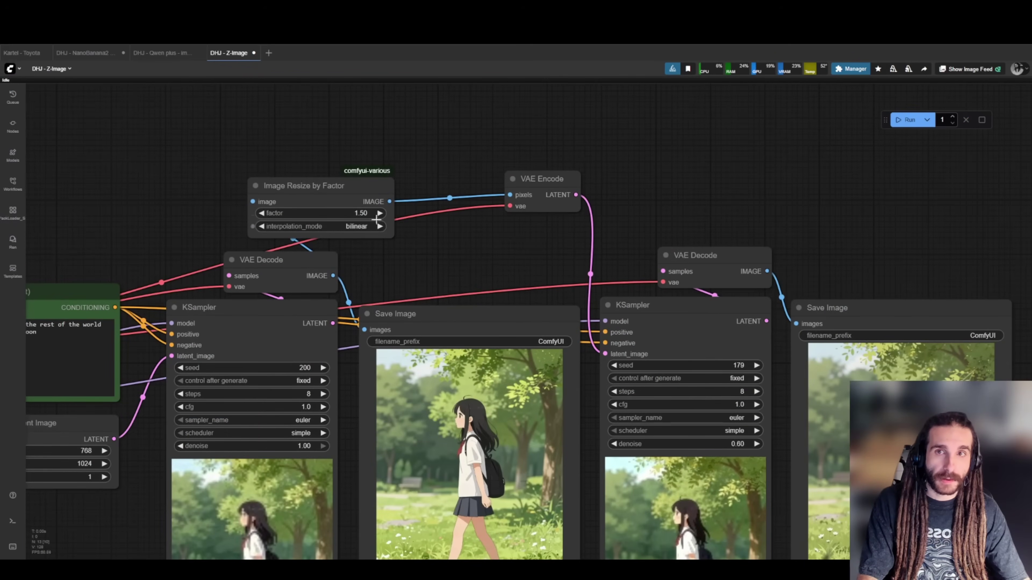
Set the Image Resize by Factor node's factor to 2 and run the workflow.
{"action": "left_click", "coordinate": [377, 216]}
{"action": "type", "text": "2"}
{"action": "key", "text": "Return"}
{"action": "key", "text": "ctrl+Return"}
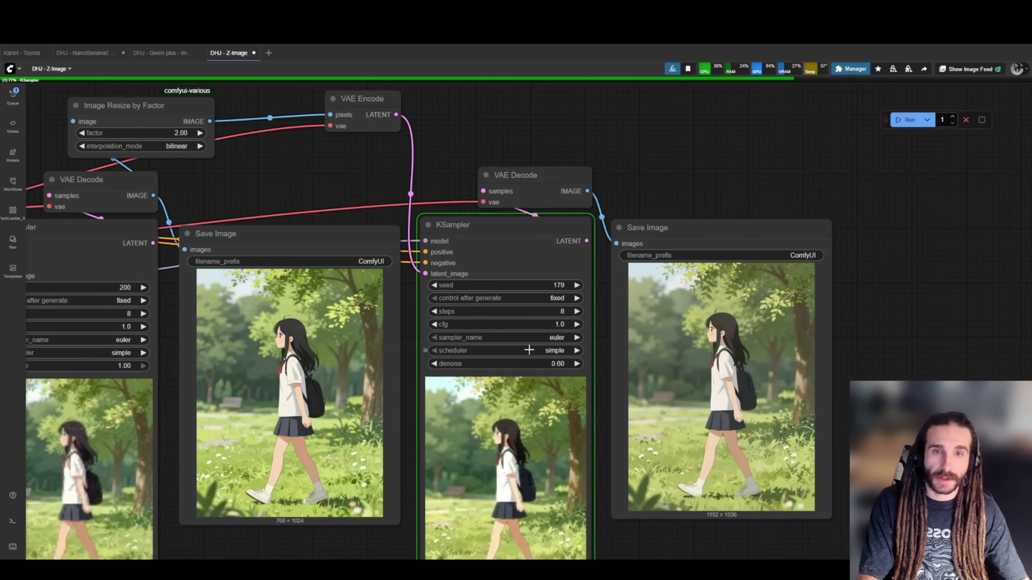
Examine the upscaled anime girl image up close, checking the face, hair, clothing and background details.
{"action": "left_click_drag", "start_coordinate": [528, 351], "coordinate": [509, 248]}
{"action": "scroll", "coordinate": [536, 305], "scroll_direction": "up", "scroll_amount": 1}
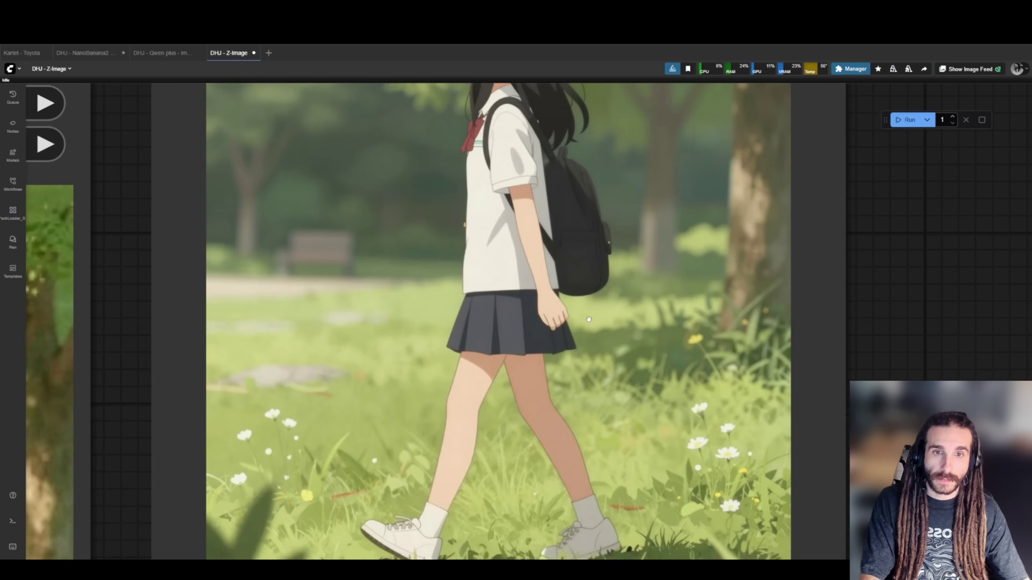
{"action": "left_click_drag", "start_coordinate": [589, 320], "coordinate": [591, 419]}
{"action": "scroll", "coordinate": [639, 361], "scroll_direction": "up", "scroll_amount": 4}
{"action": "left_click_drag", "start_coordinate": [575, 232], "coordinate": [597, 439]}
{"action": "scroll", "coordinate": [597, 288], "scroll_direction": "up", "scroll_amount": 5}
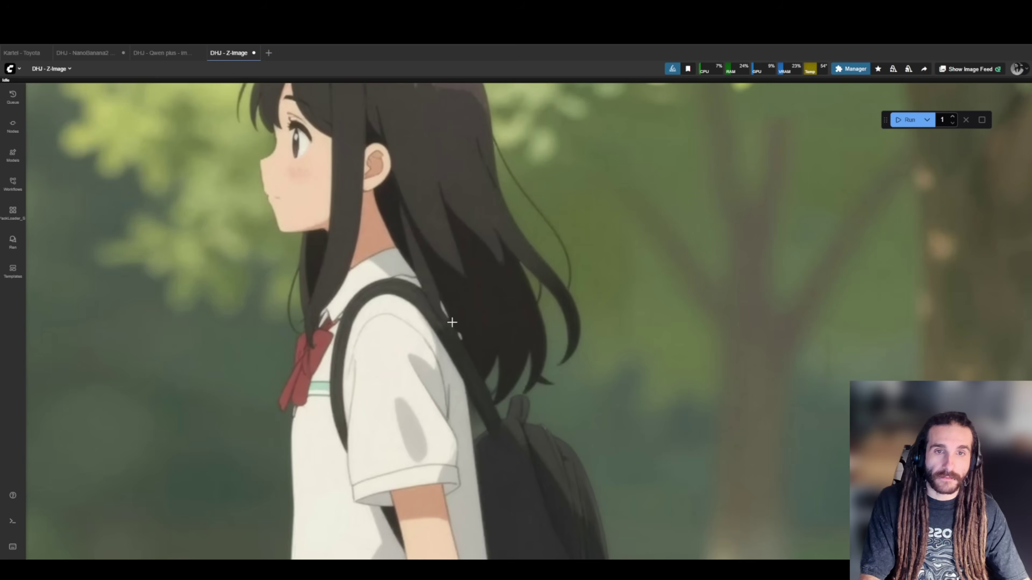
{"action": "left_click_drag", "start_coordinate": [307, 252], "coordinate": [620, 412]}
{"action": "left_click_drag", "start_coordinate": [609, 315], "coordinate": [672, 453]}
{"action": "left_click_drag", "start_coordinate": [655, 381], "coordinate": [277, 378]}
{"action": "left_click_drag", "start_coordinate": [564, 349], "coordinate": [605, 315]}
{"action": "scroll", "coordinate": [375, 395], "scroll_direction": "down", "scroll_amount": 5}
{"action": "scroll", "coordinate": [480, 407], "scroll_direction": "down", "scroll_amount": 5}
{"action": "scroll", "coordinate": [467, 379], "scroll_direction": "down", "scroll_amount": 3}
{"action": "left_click_drag", "start_coordinate": [415, 309], "coordinate": [598, 326]}
{"action": "scroll", "coordinate": [599, 325], "scroll_direction": "down", "scroll_amount": 3}
{"action": "left_click_drag", "start_coordinate": [676, 295], "coordinate": [490, 337]}
{"action": "scroll", "coordinate": [490, 337], "scroll_direction": "up", "scroll_amount": 1}
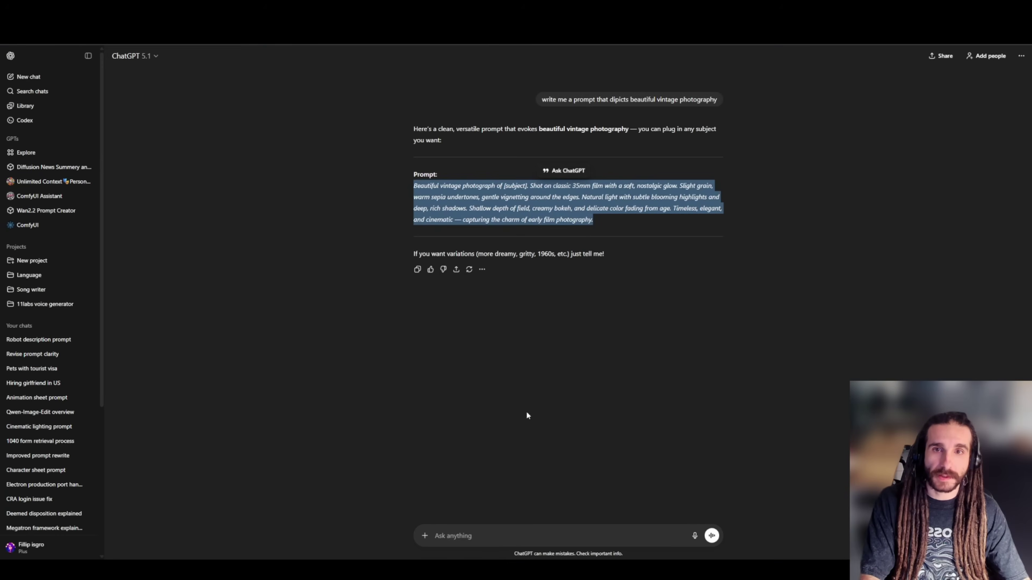
In ChatGPT, send the request "write a prompt about a ship at sea".
{"action": "left_click", "coordinate": [477, 527]}
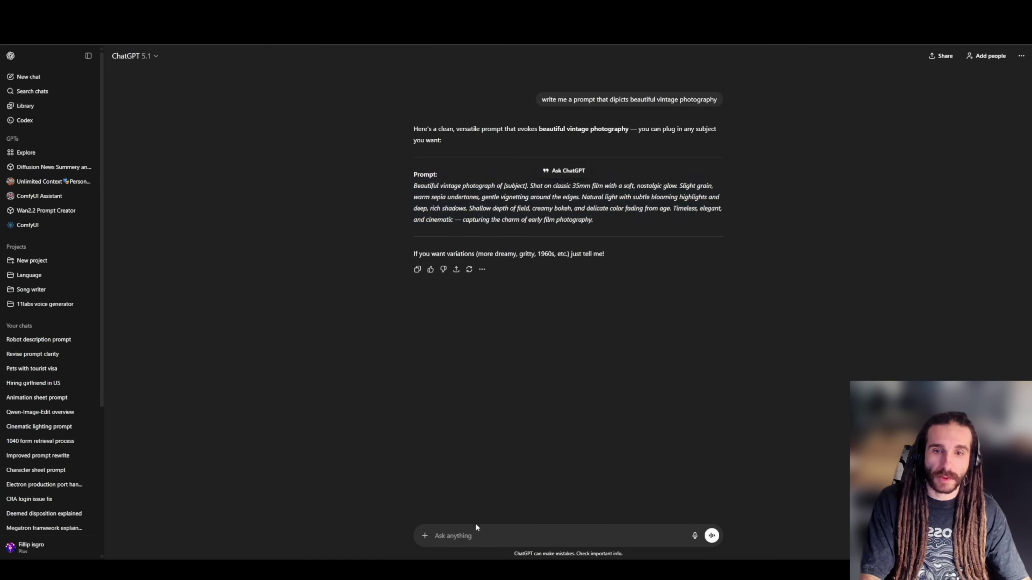
{"action": "type", "text": "write "}
{"action": "type", "text": "a beautiful"}
{"action": "key", "text": "BackSpace"}
{"action": "key", "text": "BackSpace"}
{"action": "key", "text": "BackSpace"}
{"action": "key", "text": "BackSpace"}
{"action": "key", "text": "BackSpace"}
{"action": "key", "text": "BackSpace"}
{"action": "key", "text": "BackSpace"}
{"action": "key", "text": "BackSpace"}
{"action": "key", "text": "BackSpace"}
{"action": "key", "text": "BackSpace"}
{"action": "key", "text": "BackSpace"}
{"action": "key", "text": "BackSpace"}
{"action": "key", "text": "BackSpace"}
{"action": "key", "text": "BackSpace"}
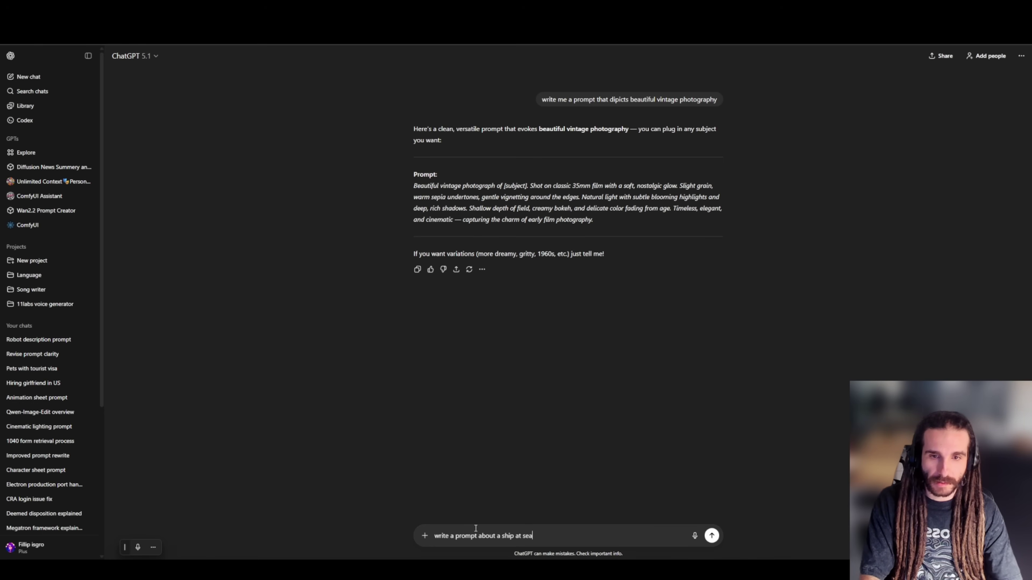
{"action": "key", "text": "Return"}
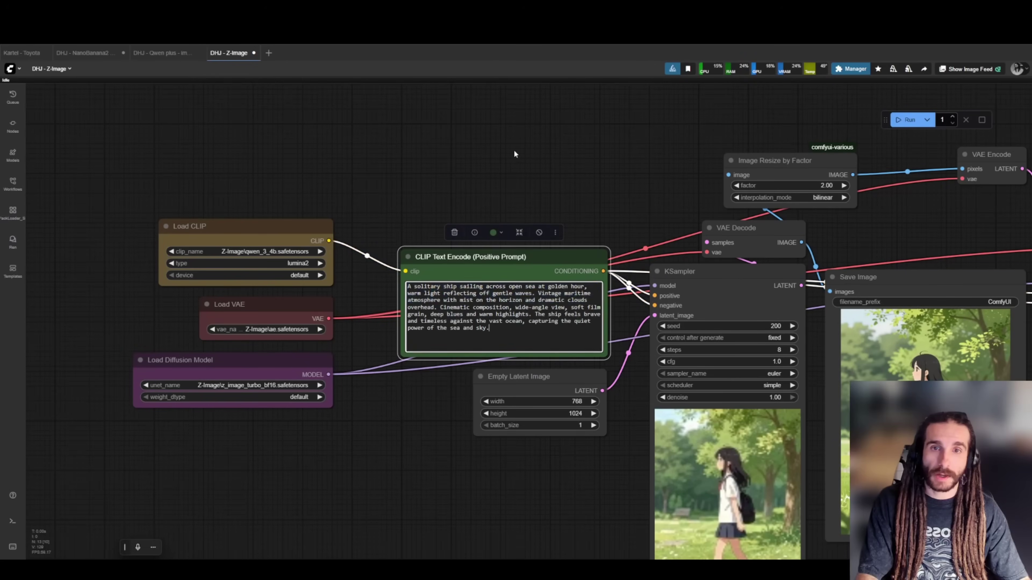
Run the workflow in ComfyUI with the solitary ship prompt in the positive prompt node.
{"action": "left_click", "coordinate": [516, 153]}
{"action": "key", "text": "ctrl+Return"}
{"action": "scroll", "coordinate": [517, 153], "scroll_direction": "down", "scroll_amount": 1}
{"action": "left_click_drag", "start_coordinate": [713, 373], "coordinate": [419, 284]}
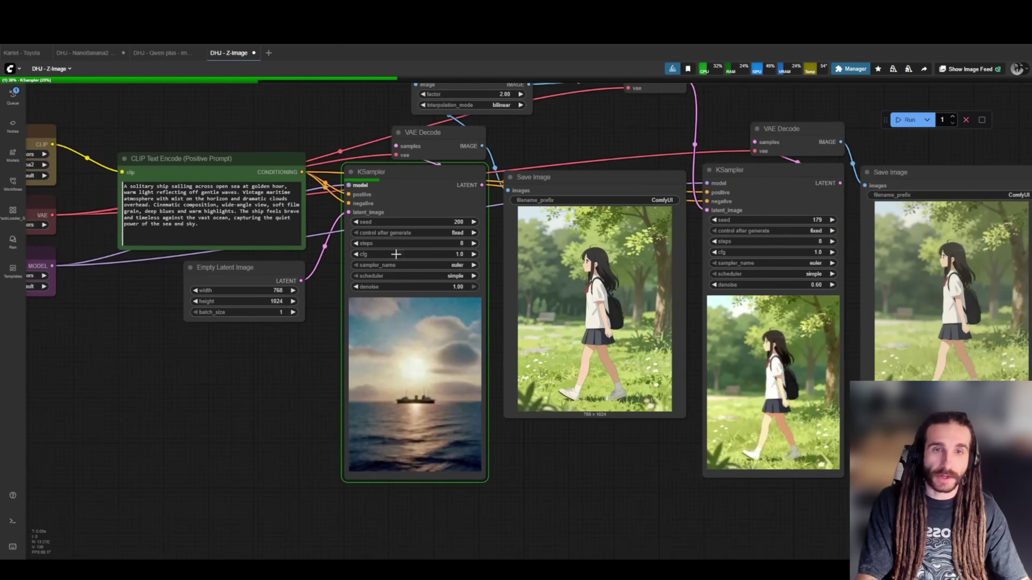
Examine the first-pass and upscaled ship images up close, comparing the ship, clouds and water.
{"action": "scroll", "coordinate": [420, 300], "scroll_direction": "up", "scroll_amount": 2}
{"action": "left_click_drag", "start_coordinate": [589, 478], "coordinate": [411, 499]}
{"action": "scroll", "coordinate": [486, 376], "scroll_direction": "up", "scroll_amount": 3}
{"action": "scroll", "coordinate": [488, 373], "scroll_direction": "up", "scroll_amount": 5}
{"action": "scroll", "coordinate": [483, 363], "scroll_direction": "up", "scroll_amount": 4}
{"action": "left_click_drag", "start_coordinate": [420, 433], "coordinate": [555, 459]}
{"action": "scroll", "coordinate": [541, 252], "scroll_direction": "up", "scroll_amount": 6}
{"action": "scroll", "coordinate": [583, 282], "scroll_direction": "up", "scroll_amount": 2}
{"action": "scroll", "coordinate": [585, 280], "scroll_direction": "down", "scroll_amount": 6}
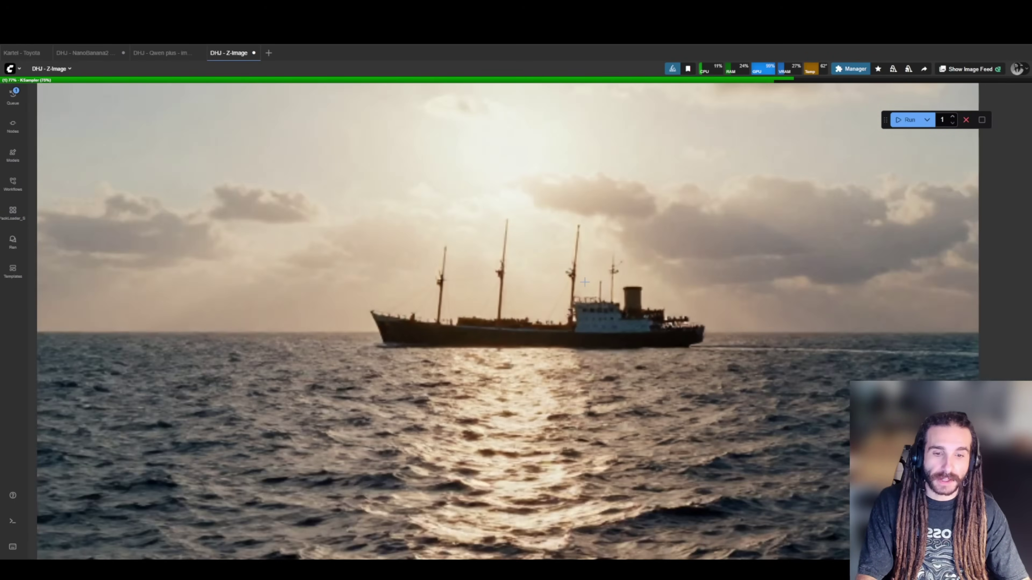
{"action": "scroll", "coordinate": [296, 247], "scroll_direction": "up", "scroll_amount": 3}
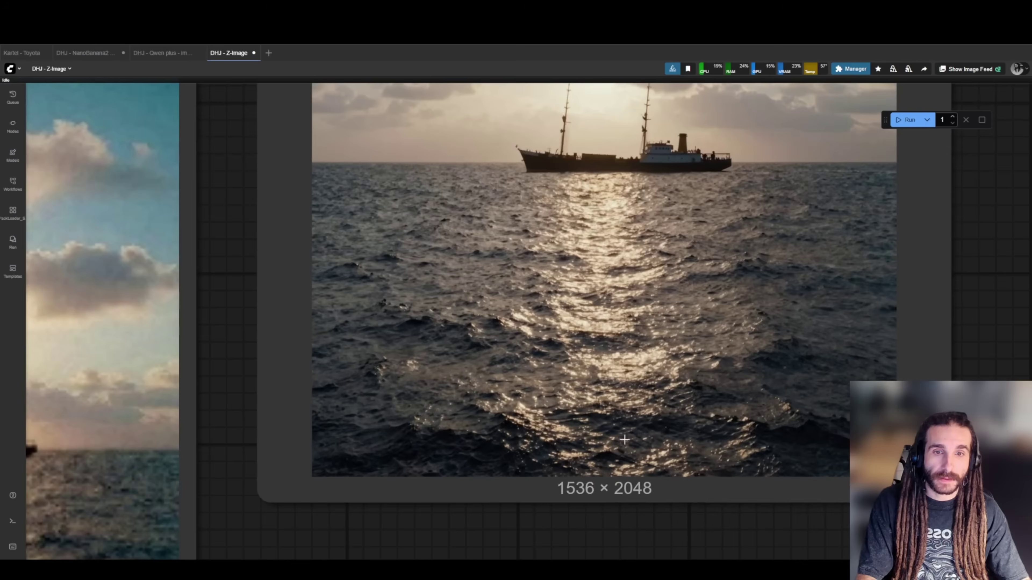
{"action": "left_click_drag", "start_coordinate": [627, 269], "coordinate": [583, 396]}
{"action": "scroll", "coordinate": [637, 264], "scroll_direction": "up", "scroll_amount": 7}
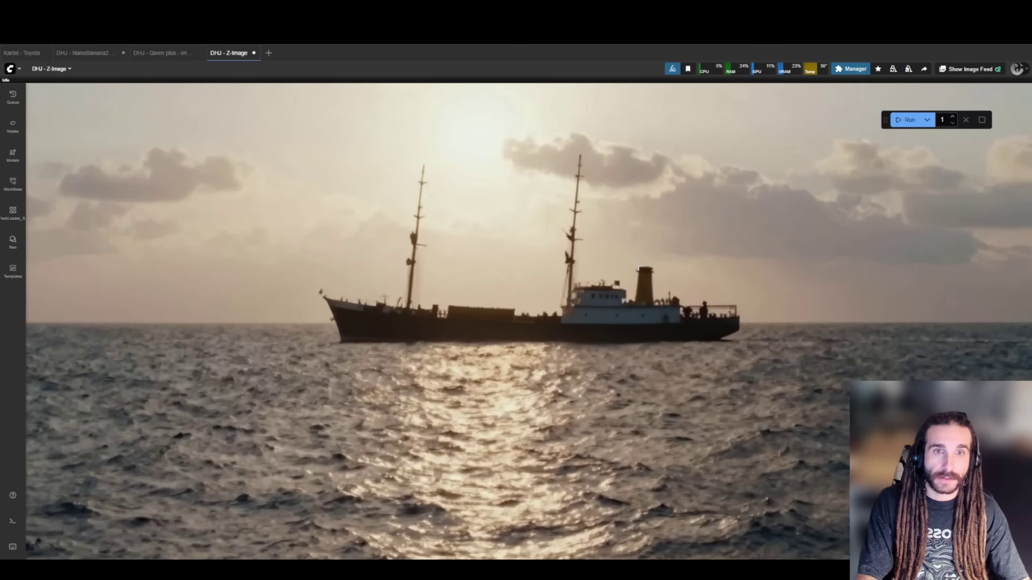
{"action": "scroll", "coordinate": [640, 270], "scroll_direction": "up", "scroll_amount": 2}
{"action": "scroll", "coordinate": [640, 269], "scroll_direction": "down", "scroll_amount": 8}
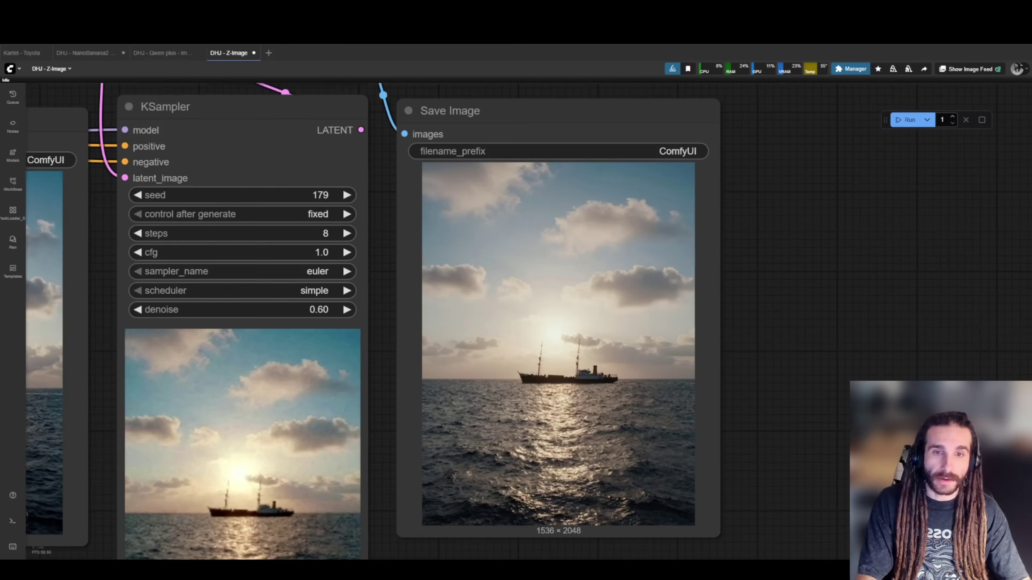
Rewrite the positive prompt as an extreme low angle of a pirate ship closely passing a small life raft, with a man looking up in shock.
{"action": "left_click_drag", "start_coordinate": [156, 292], "coordinate": [675, 318]}
{"action": "scroll", "coordinate": [509, 281], "scroll_direction": "down", "scroll_amount": 5}
{"action": "left_click_drag", "start_coordinate": [170, 273], "coordinate": [461, 284]}
{"action": "left_click", "coordinate": [460, 284]}
{"action": "key", "text": "ctrl+a"}
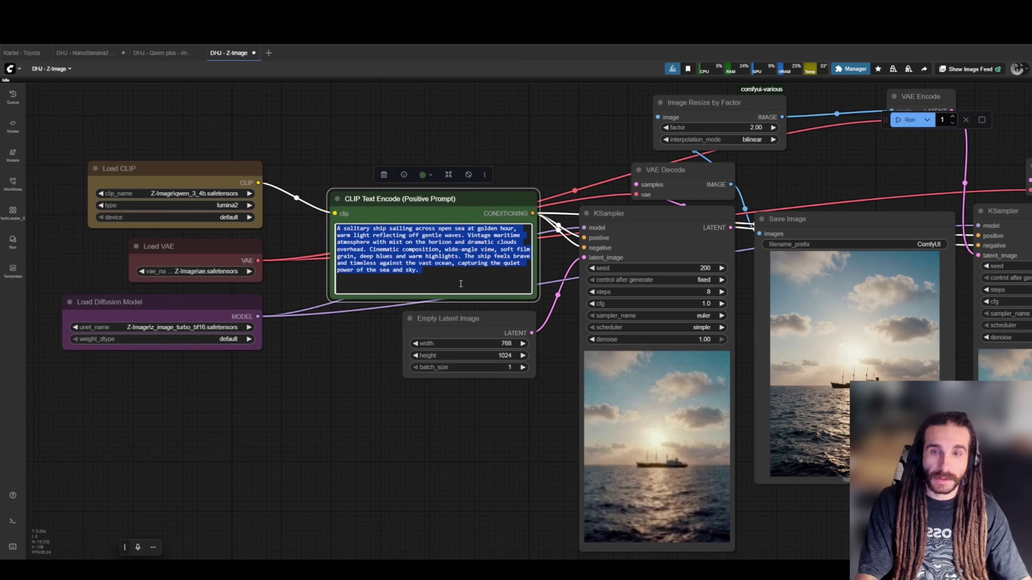
{"action": "type", "text": "a pira"}
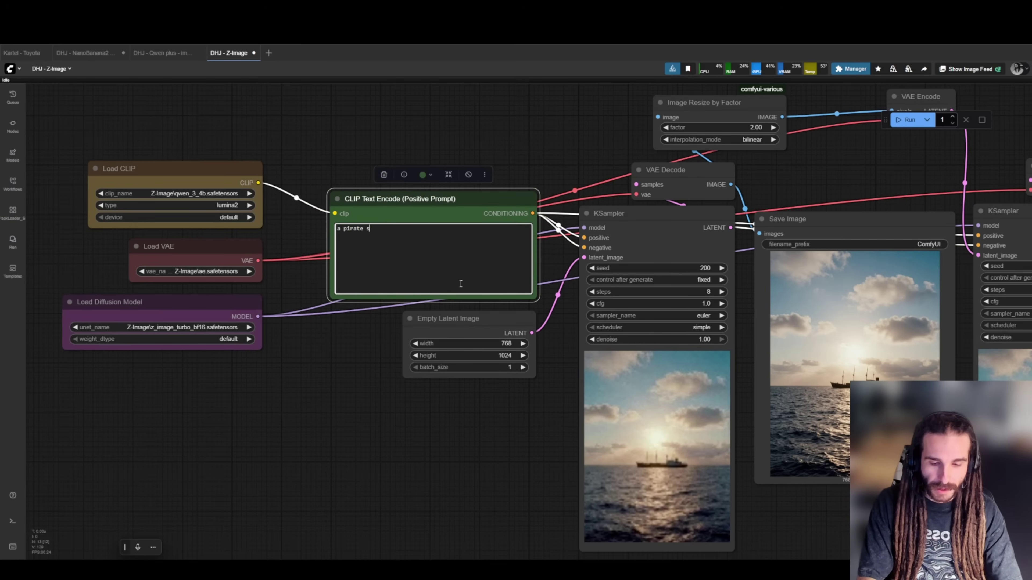
{"action": "type", "text": "te ship"}
{"action": "key", "text": "ctrl+a"}
{"action": "type", "text": "extreme"}
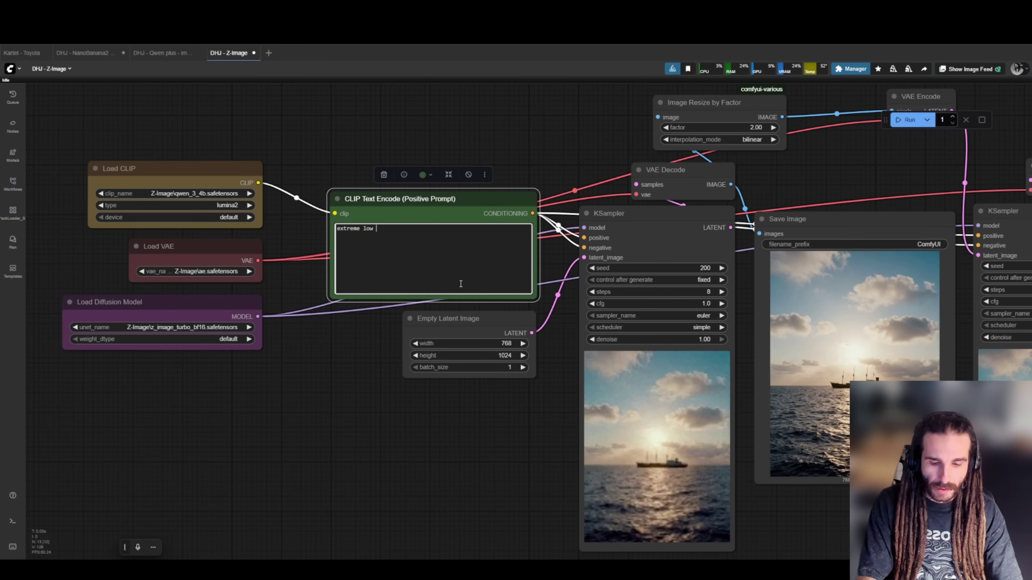
{"action": "type", "text": " low angle of a pirate ship passing by from the view of a small life raft, a man looks up in shock as the ship passe"}
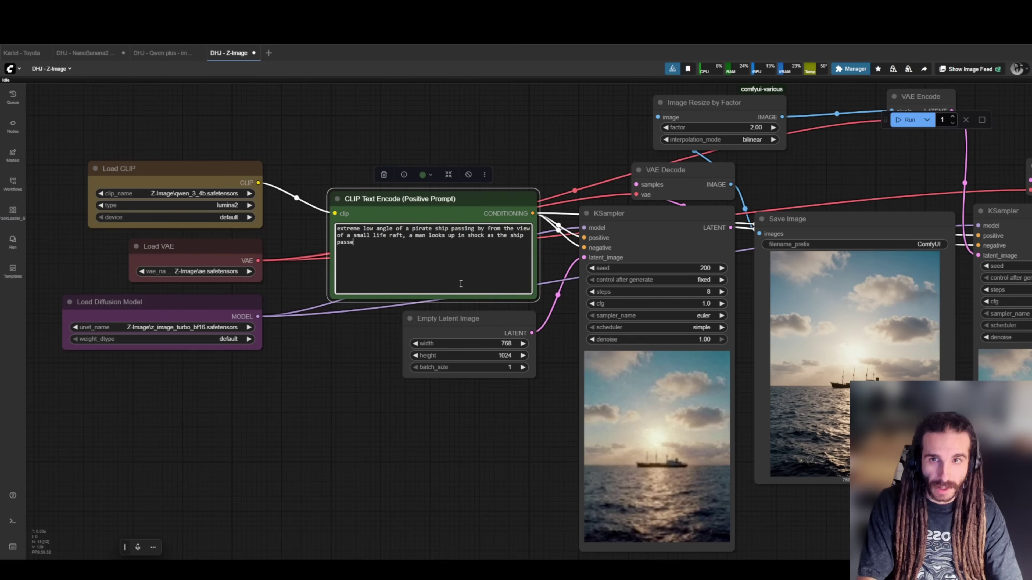
{"action": "type", "text": "s closely"}
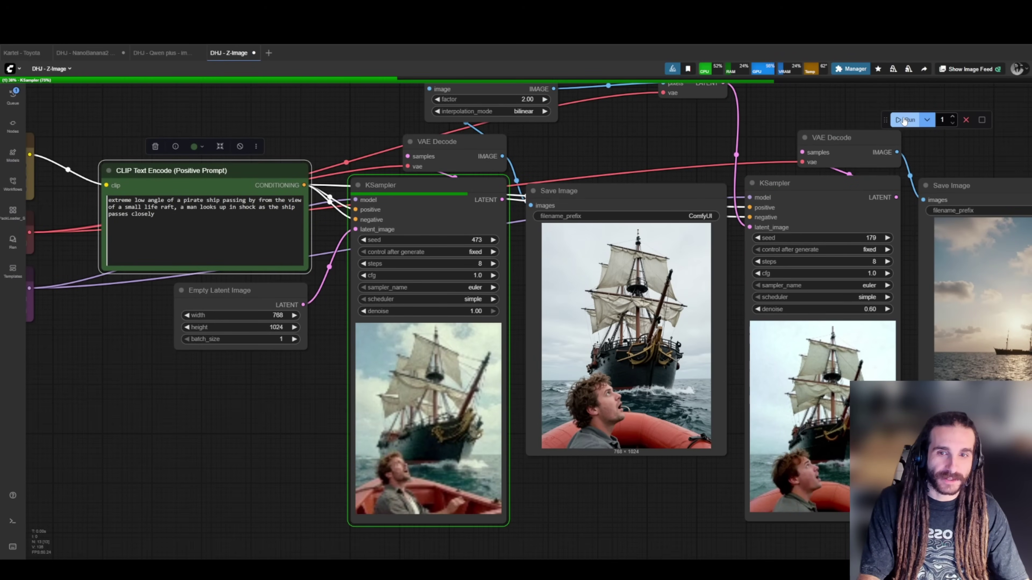
Cancel the running generation of the pirate ship image.
{"action": "left_click", "coordinate": [965, 121]}
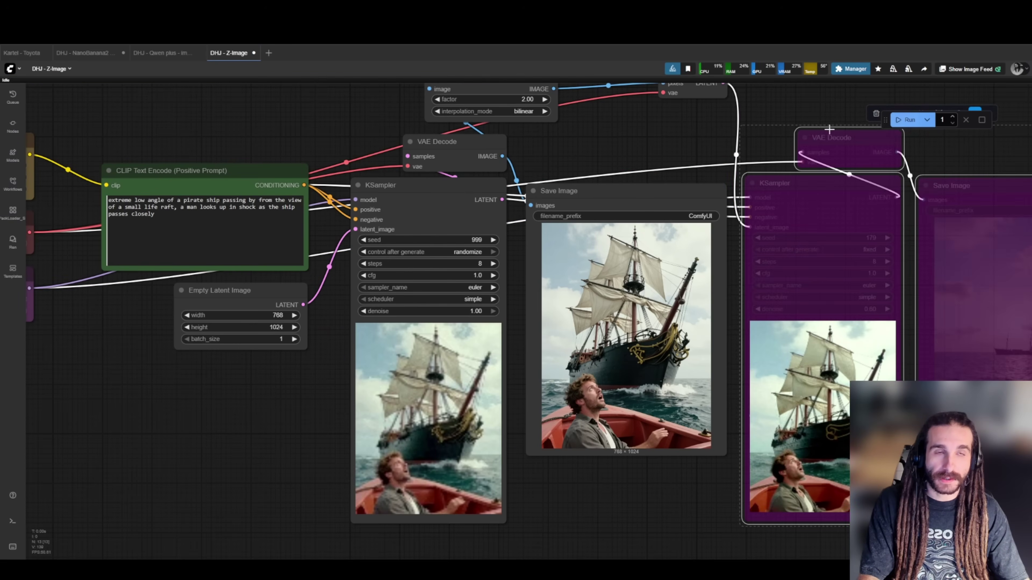
{"action": "scroll", "coordinate": [91, 150], "scroll_direction": "down", "scroll_amount": 3}
{"action": "left_click_drag", "start_coordinate": [163, 407], "coordinate": [245, 448]}
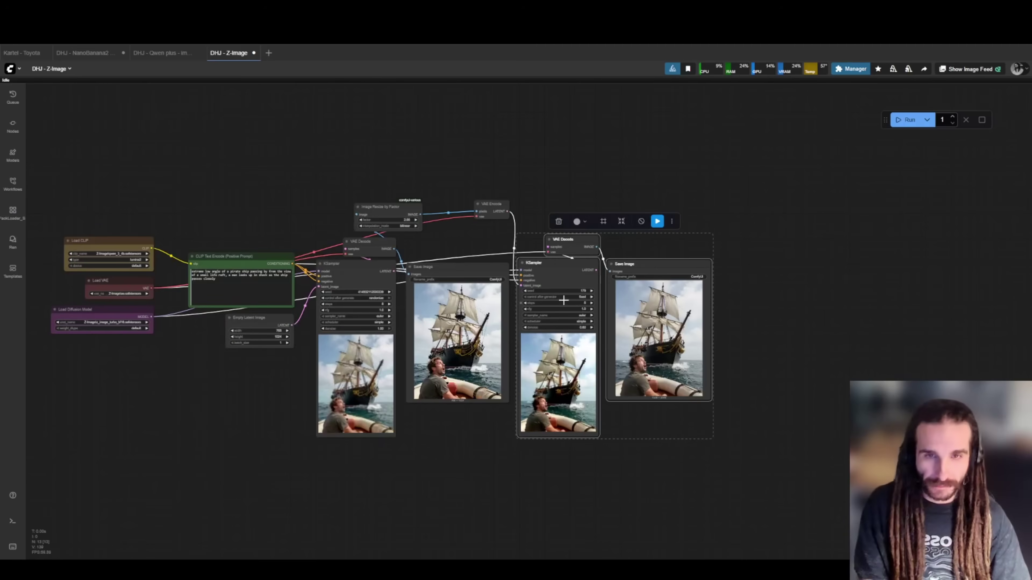
Replace the positive prompt with "a man running from 1000 chickens, they all have hats on" and run the workflow.
{"action": "type", "text": "running from 100"}
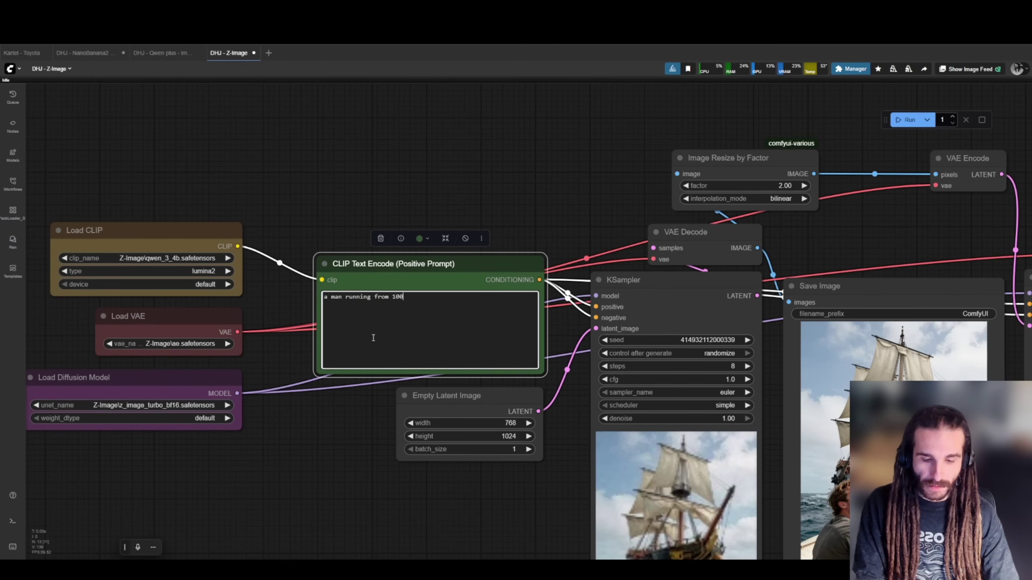
{"action": "type", "text": "0 chickens, they all have hats o"}
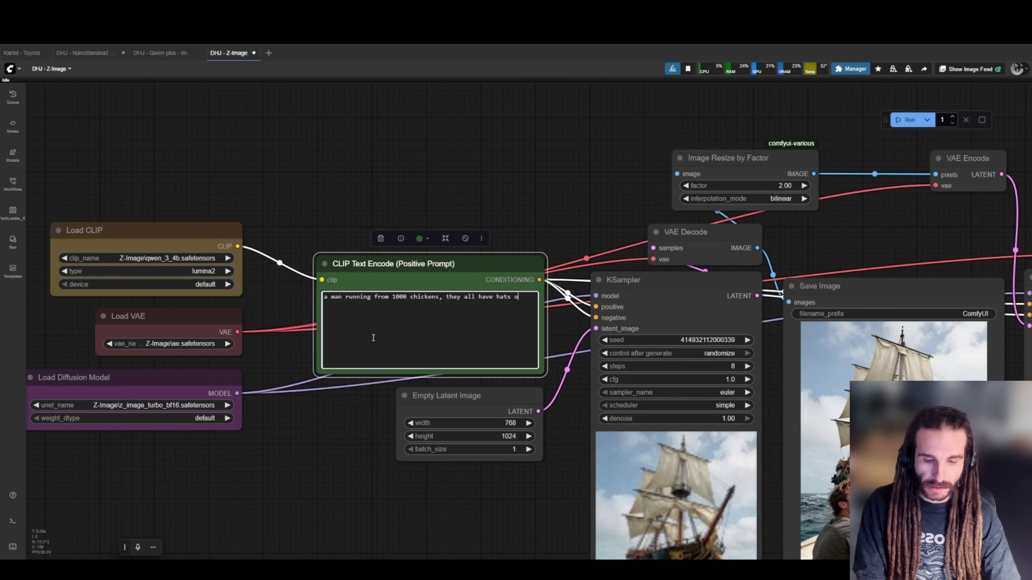
{"action": "type", "text": "n"}
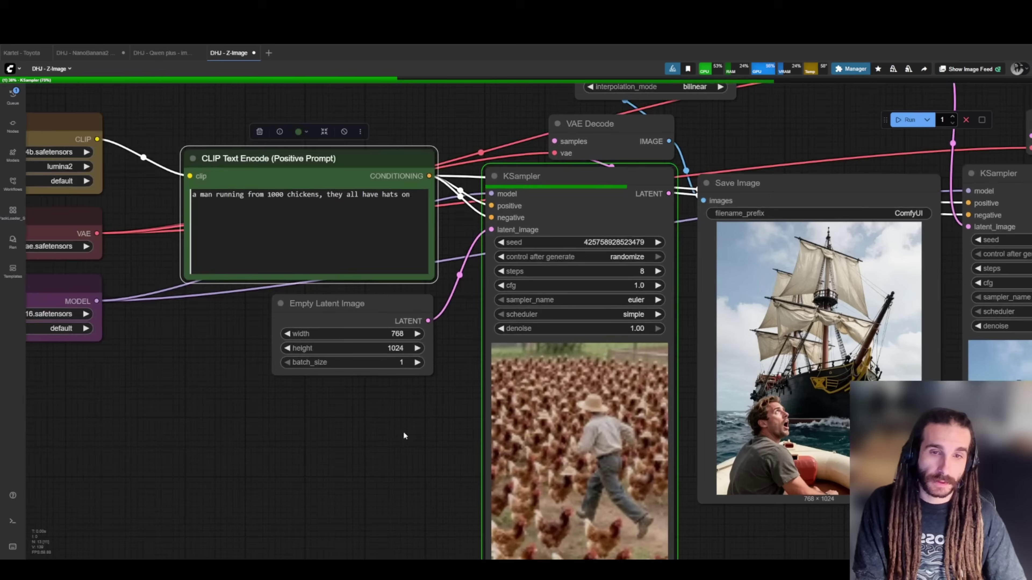
Examine the first-pass and upscaled chicken images up close, checking the man, the hats and the chickens.
{"action": "scroll", "coordinate": [403, 431], "scroll_direction": "up", "scroll_amount": 2}
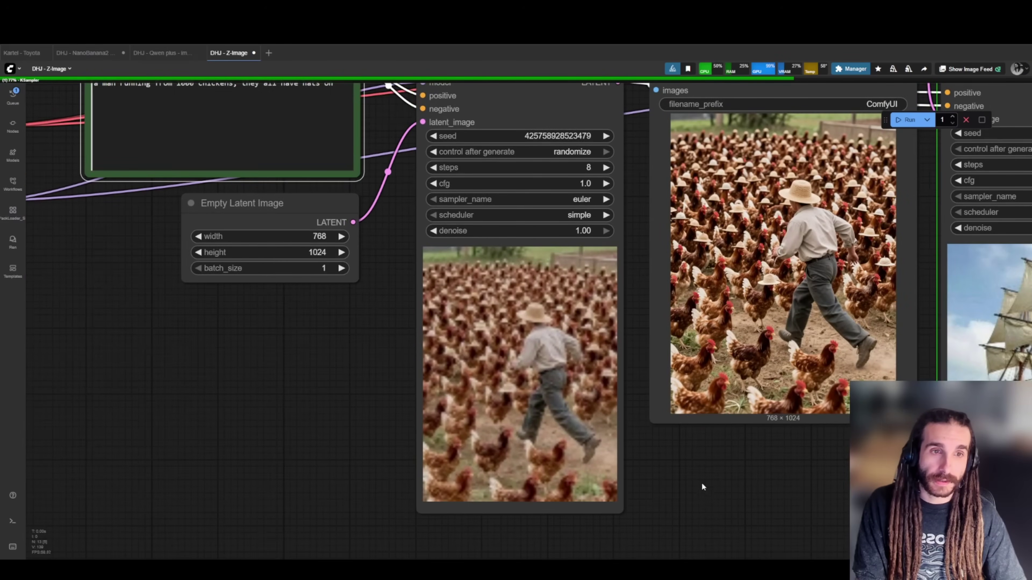
{"action": "left_click_drag", "start_coordinate": [697, 479], "coordinate": [456, 486]}
{"action": "left_click_drag", "start_coordinate": [527, 459], "coordinate": [366, 434]}
{"action": "scroll", "coordinate": [353, 433], "scroll_direction": "down", "scroll_amount": 3}
{"action": "scroll", "coordinate": [354, 433], "scroll_direction": "down", "scroll_amount": 1}
{"action": "scroll", "coordinate": [569, 440], "scroll_direction": "up", "scroll_amount": 4}
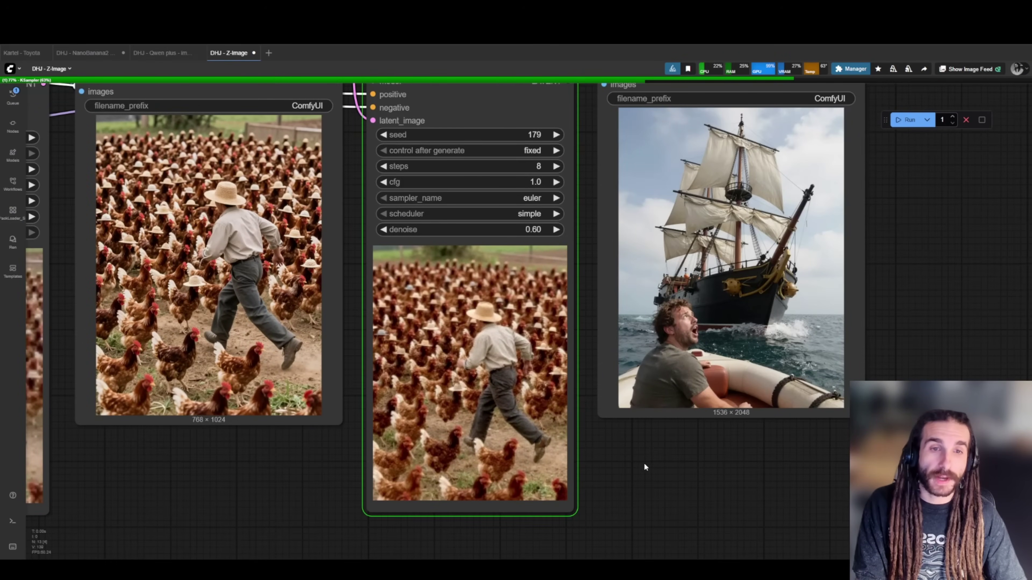
{"action": "left_click_drag", "start_coordinate": [649, 465], "coordinate": [469, 483]}
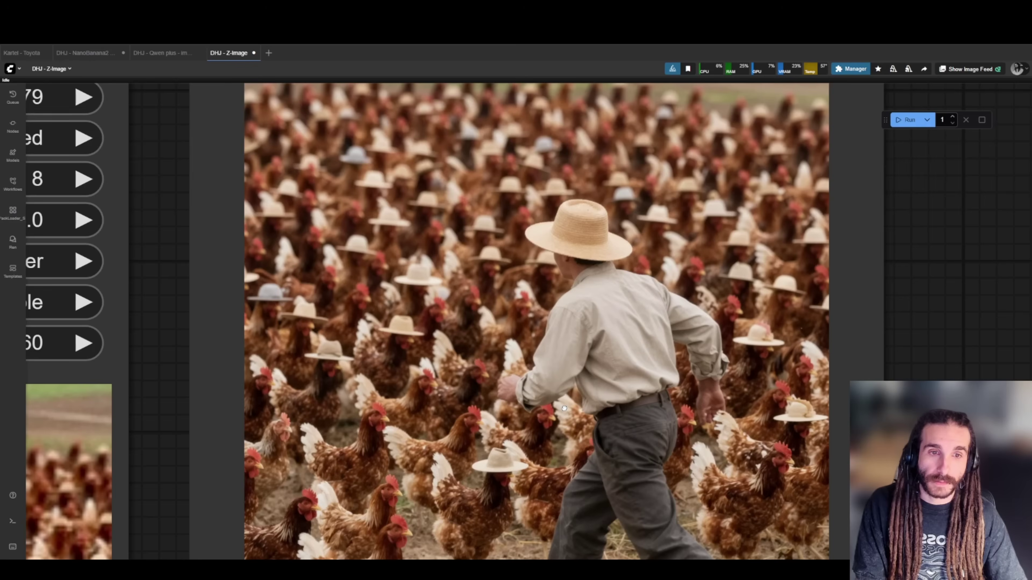
{"action": "left_click_drag", "start_coordinate": [563, 406], "coordinate": [552, 516]}
{"action": "scroll", "coordinate": [593, 226], "scroll_direction": "up", "scroll_amount": 5}
{"action": "scroll", "coordinate": [462, 343], "scroll_direction": "down", "scroll_amount": 1}
{"action": "left_click_drag", "start_coordinate": [462, 344], "coordinate": [639, 201]}
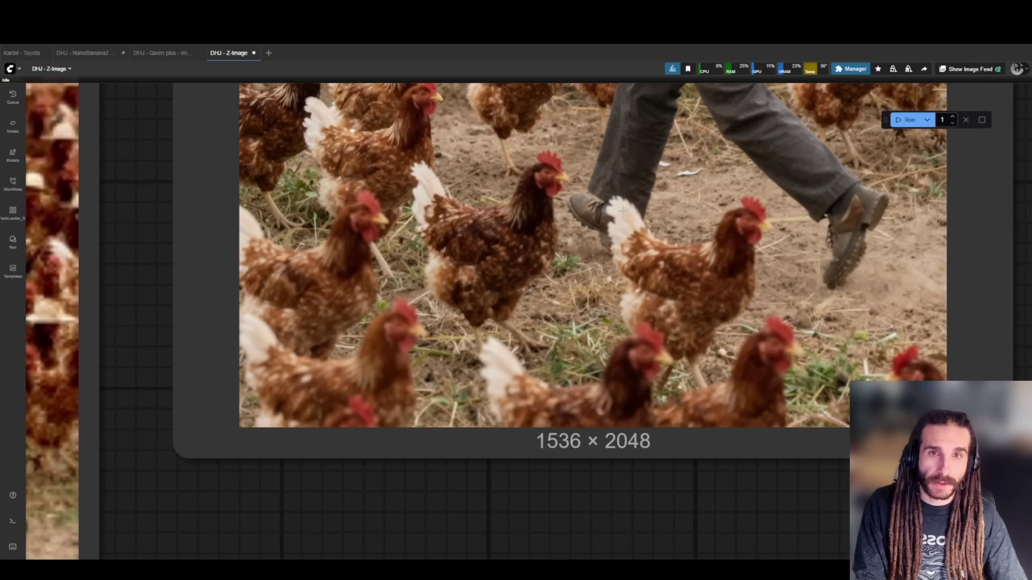
Set the second KSampler's denoise to 0.70 and the image resize factor to 3.00, and run the workflow again.
{"action": "scroll", "coordinate": [623, 210], "scroll_direction": "down", "scroll_amount": 5}
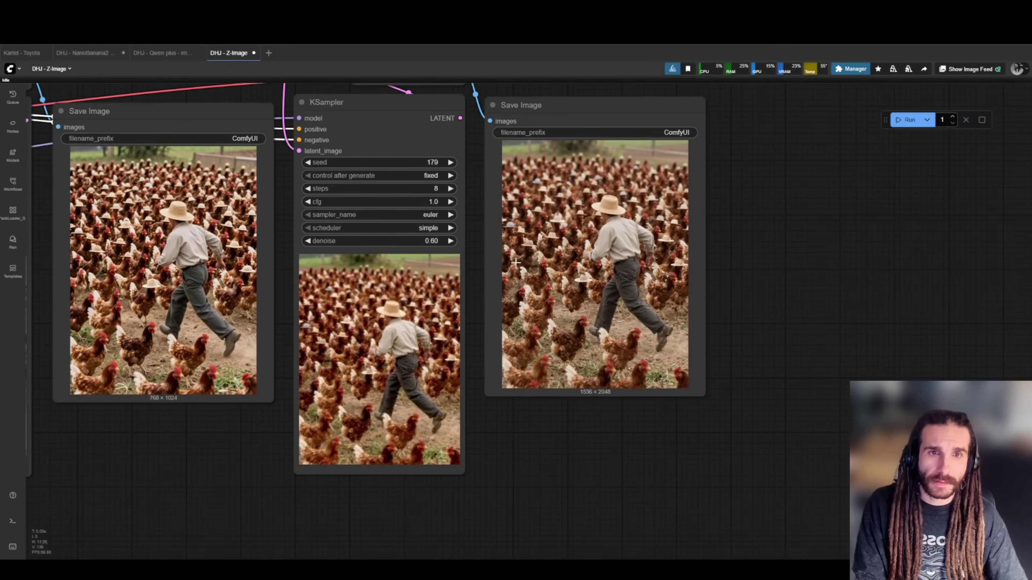
{"action": "left_click_drag", "start_coordinate": [474, 252], "coordinate": [871, 322]}
{"action": "left_click_drag", "start_coordinate": [439, 358], "coordinate": [736, 300]}
{"action": "left_click_drag", "start_coordinate": [539, 315], "coordinate": [570, 381]}
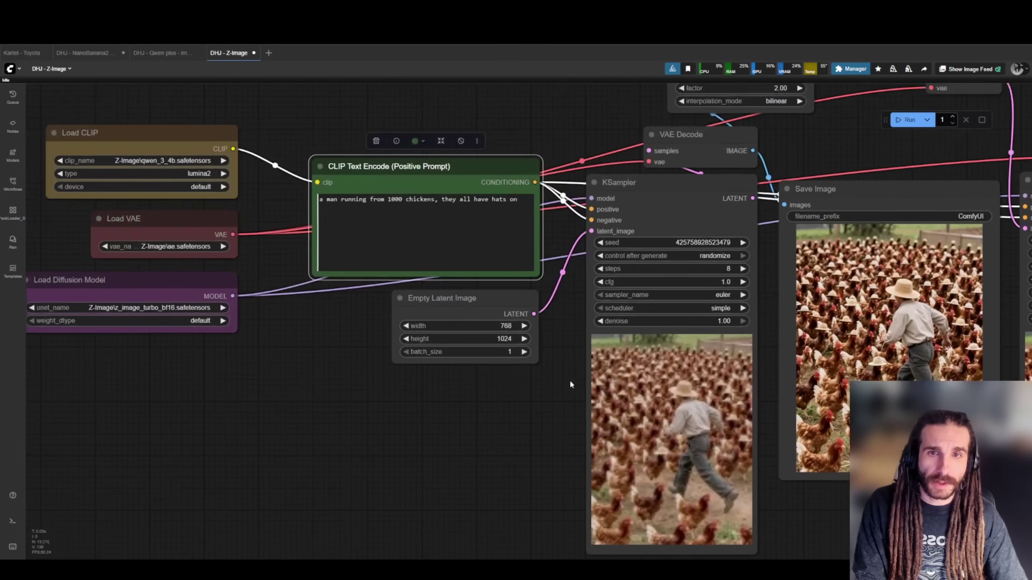
{"action": "scroll", "coordinate": [534, 379], "scroll_direction": "right", "scroll_amount": 15}
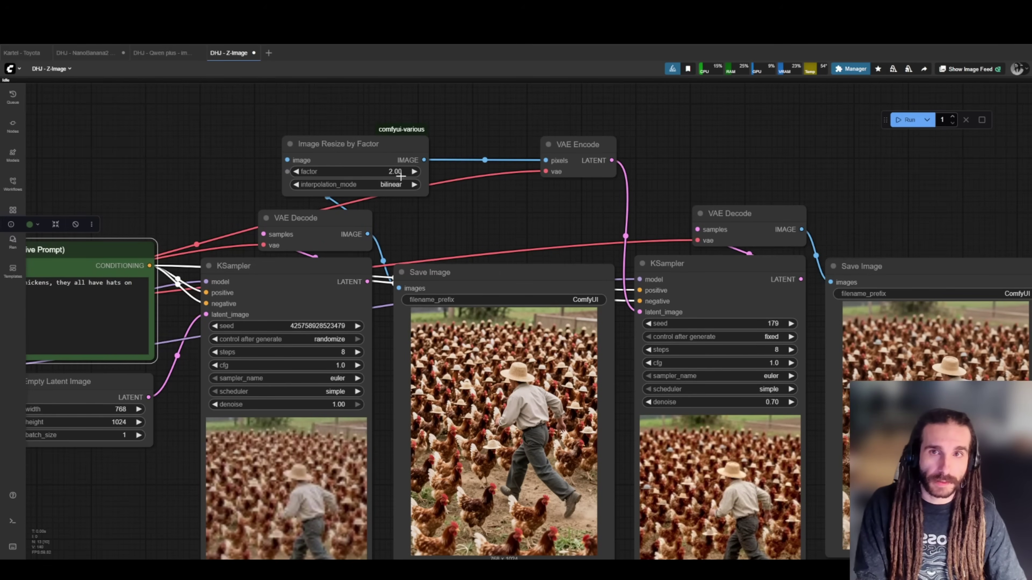
{"action": "left_click", "coordinate": [400, 176]}
{"action": "key", "text": "Return"}
{"action": "key", "text": "ctrl+Return"}
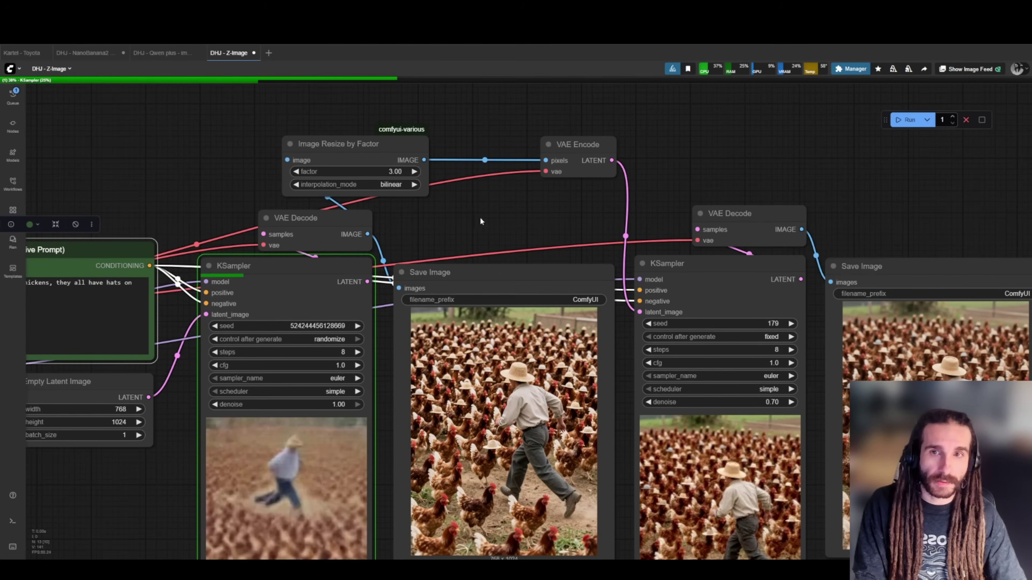
Examine the new first-pass chicken image and the second sampler's preview up close while the upscaling pass renders.
{"action": "left_click_drag", "start_coordinate": [496, 239], "coordinate": [245, 124]}
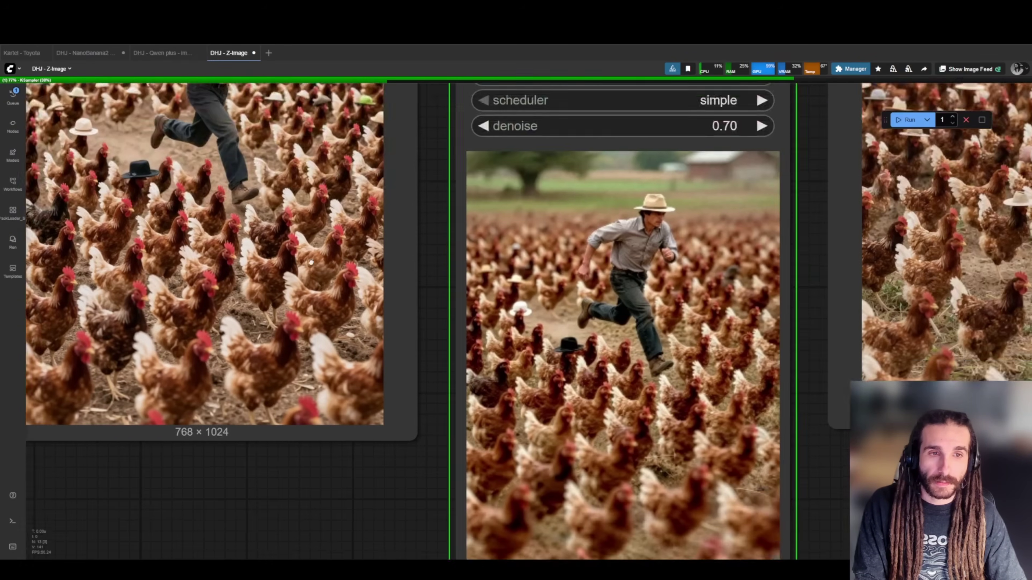
{"action": "left_click_drag", "start_coordinate": [330, 242], "coordinate": [308, 165]}
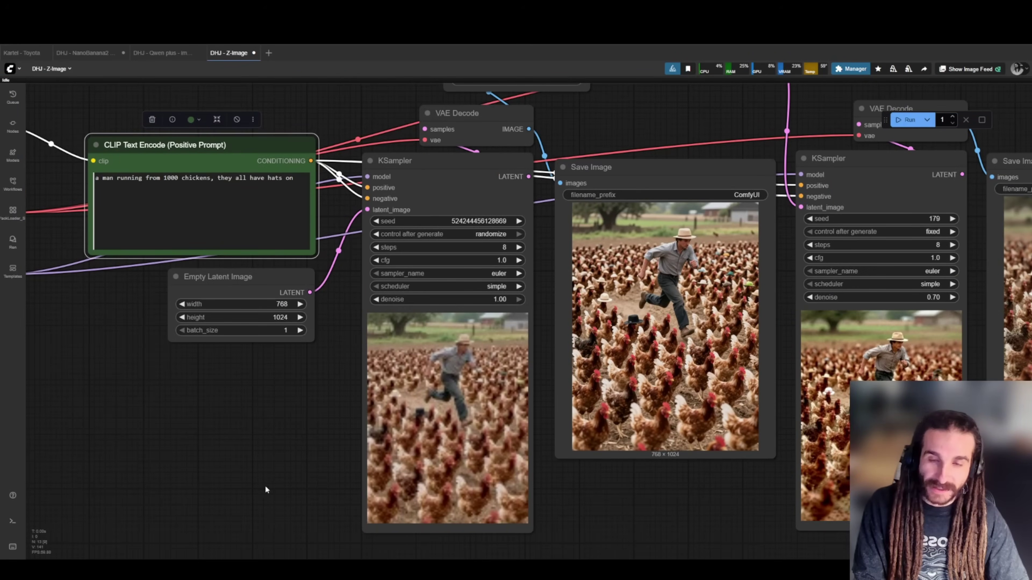
{"action": "scroll", "coordinate": [262, 472], "scroll_direction": "down", "scroll_amount": 5}
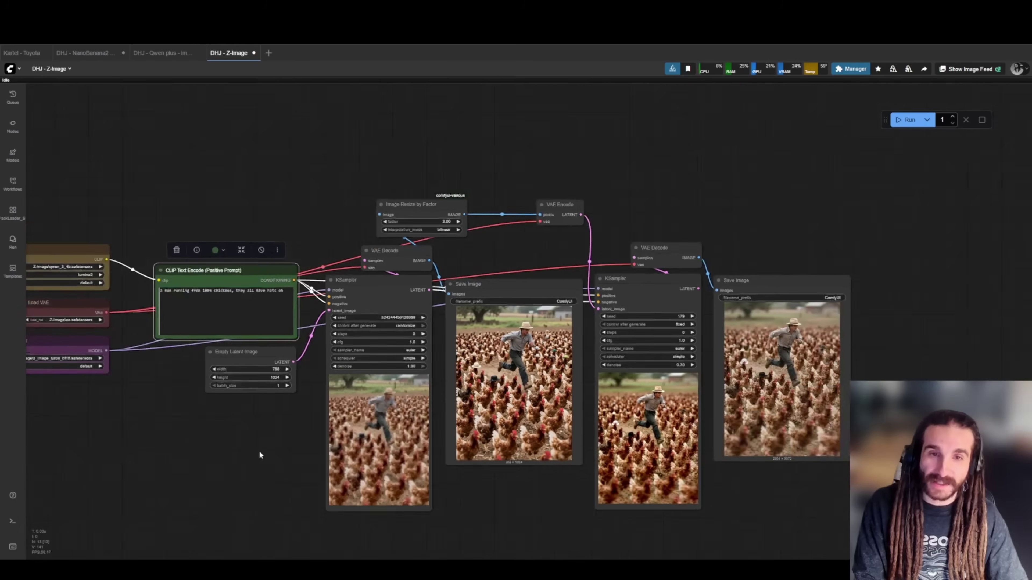
Select the resize, VAE, sampler and save nodes together and move them slightly up and closer to the prompt node.
{"action": "left_click_drag", "start_coordinate": [475, 334], "coordinate": [452, 314]}
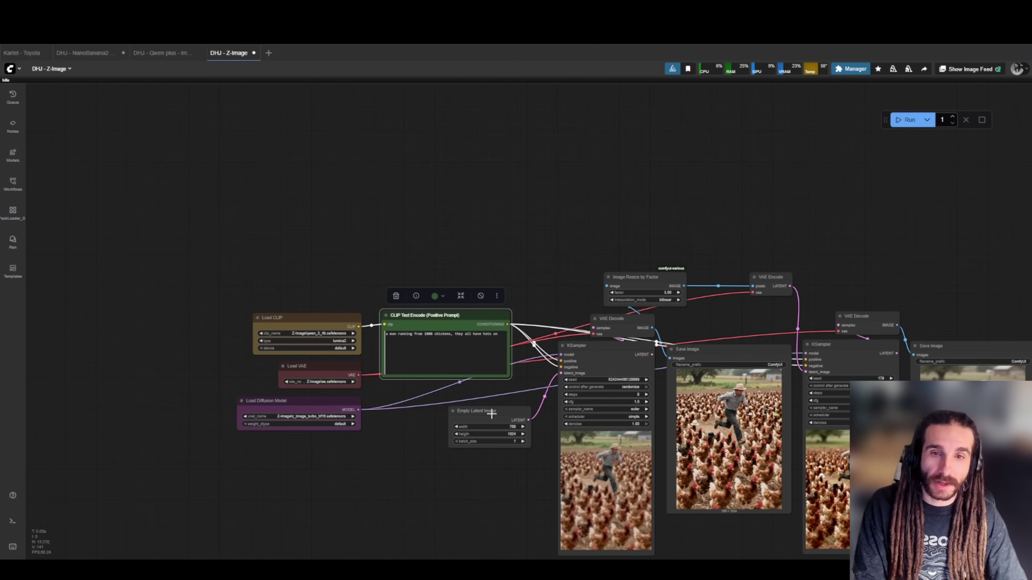
{"action": "left_click_drag", "start_coordinate": [571, 248], "coordinate": [919, 433]}
{"action": "left_click_drag", "start_coordinate": [850, 357], "coordinate": [830, 325]}
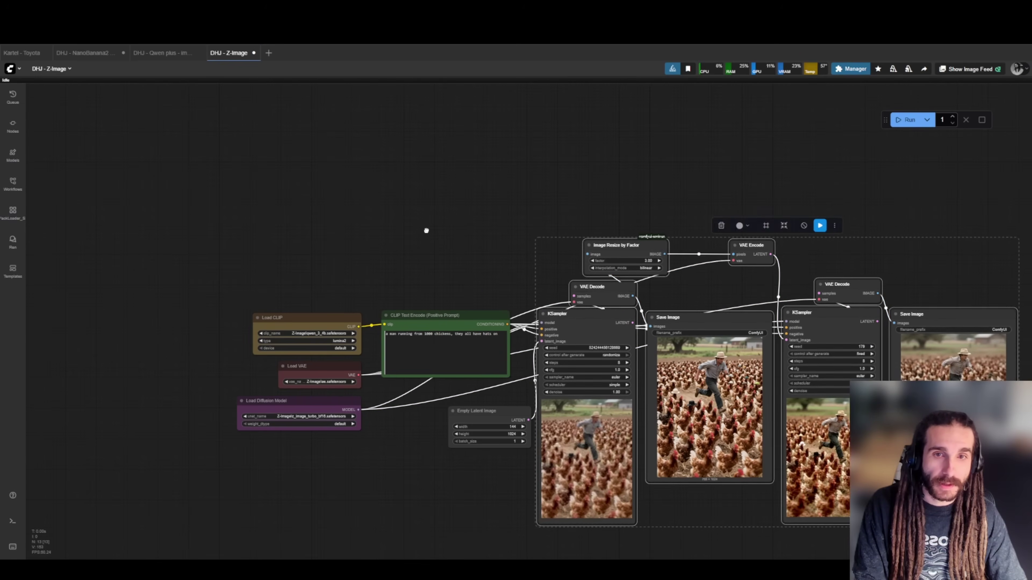